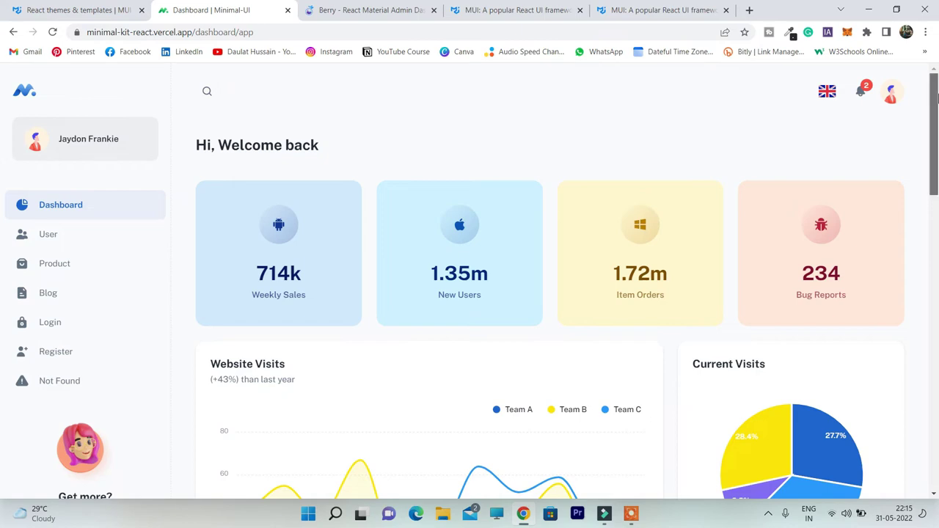
Toggle the Website Visits legend: hide Teams C, B and A, then restore Teams A and C.
mouse_move(936, 99)
mouse_down()
mouse_move(936, 422)
mouse_move(936, 84)
mouse_up()
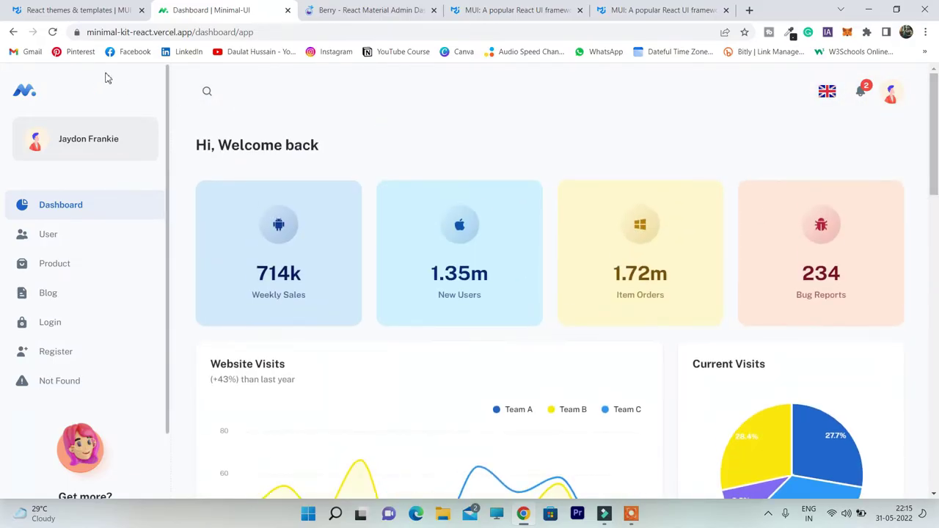
click(207, 91)
click(224, 118)
scroll(520, 279, down, 3)
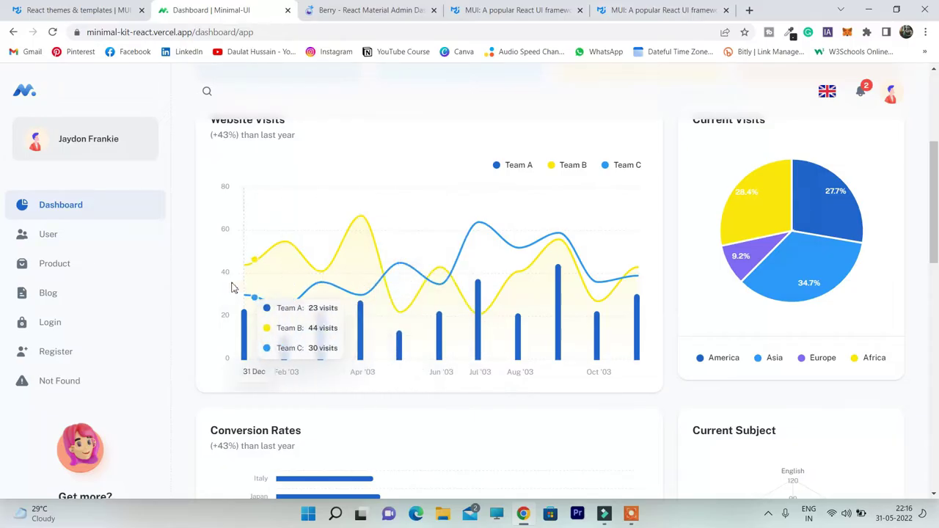
click(625, 165)
click(552, 168)
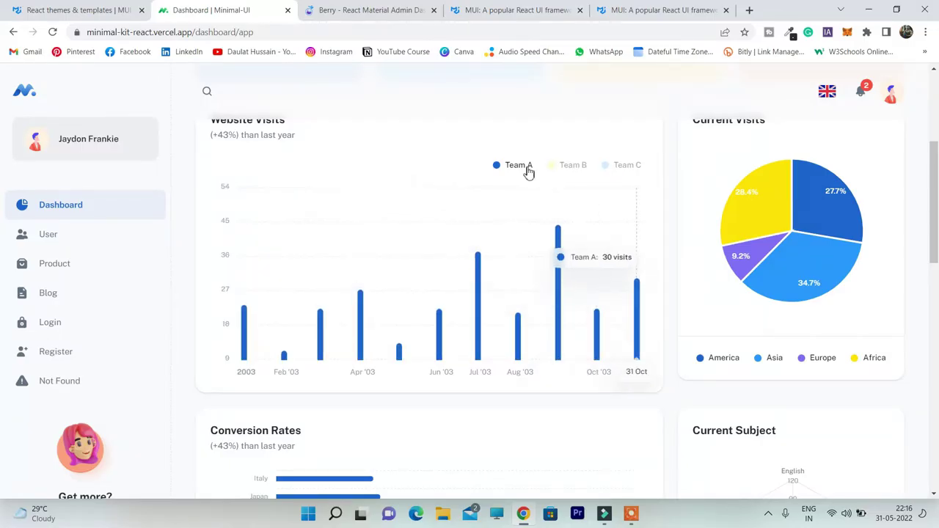
click(498, 170)
click(500, 170)
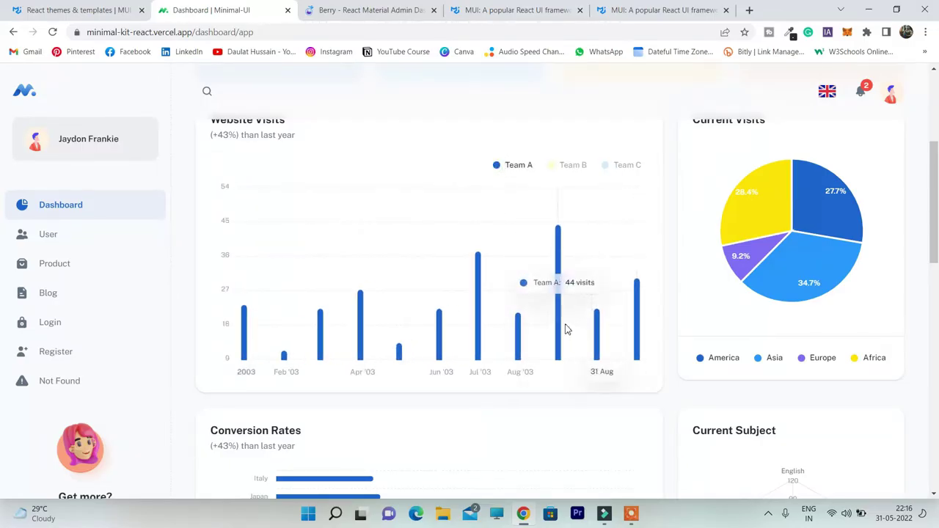
click(607, 168)
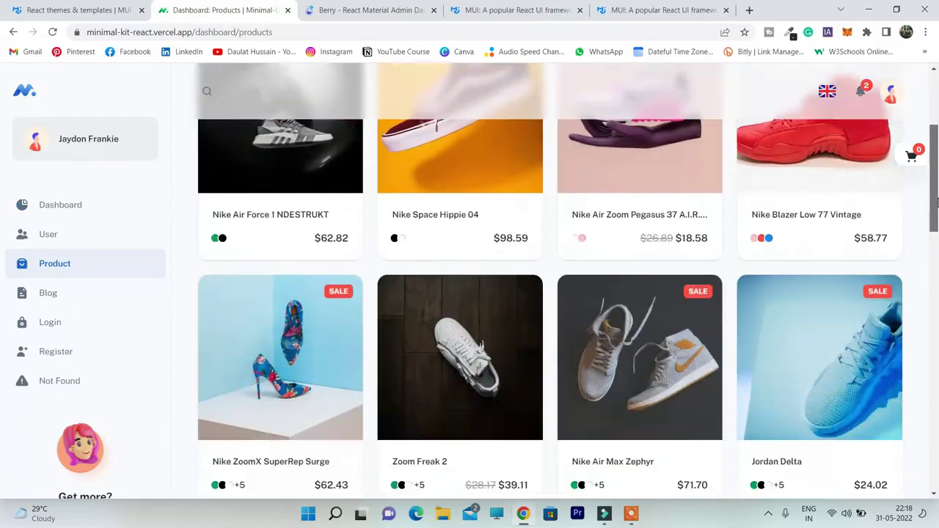
Go to the Blog page and scroll through its post cards.
drag(937, 202, 937, 461)
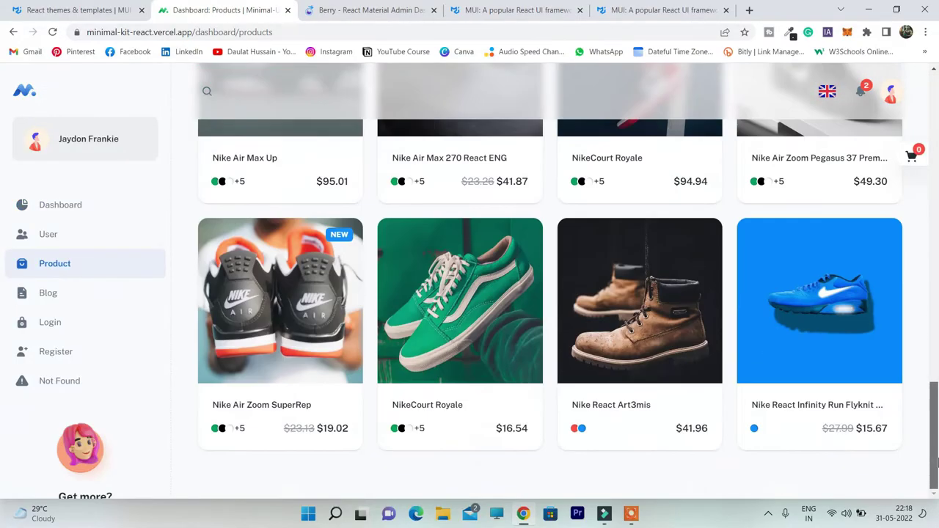
scroll(433, 286, up, 6)
scroll(433, 286, up, 5)
click(76, 297)
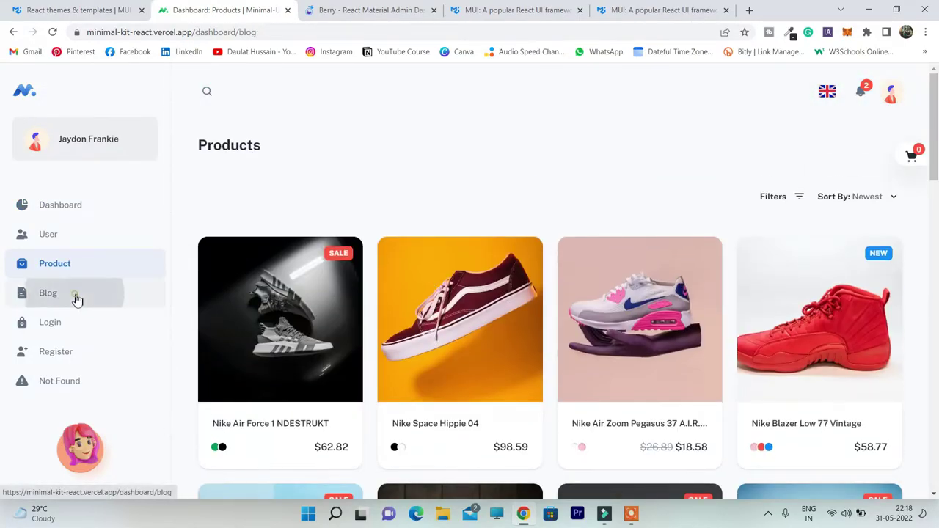
scroll(536, 295, down, 12)
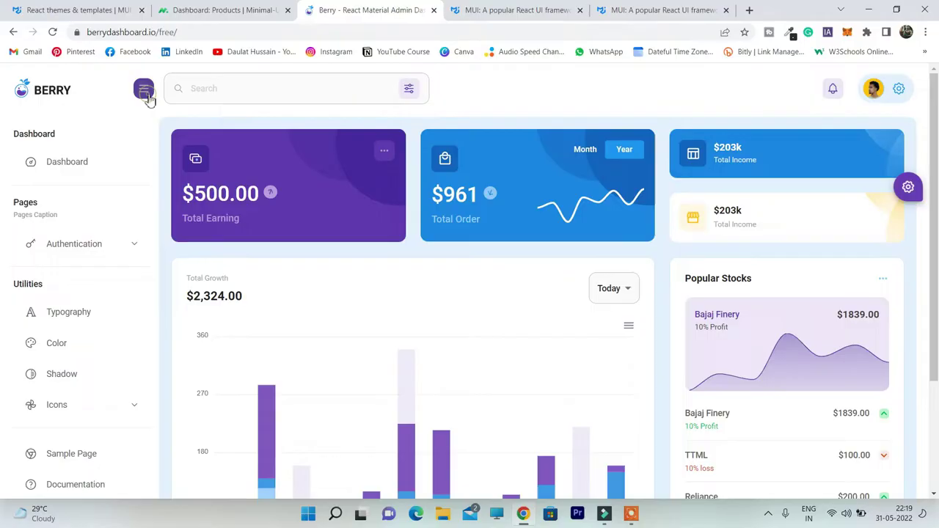
Collapse and re-expand the sidebar, then browse the notifications list.
click(144, 89)
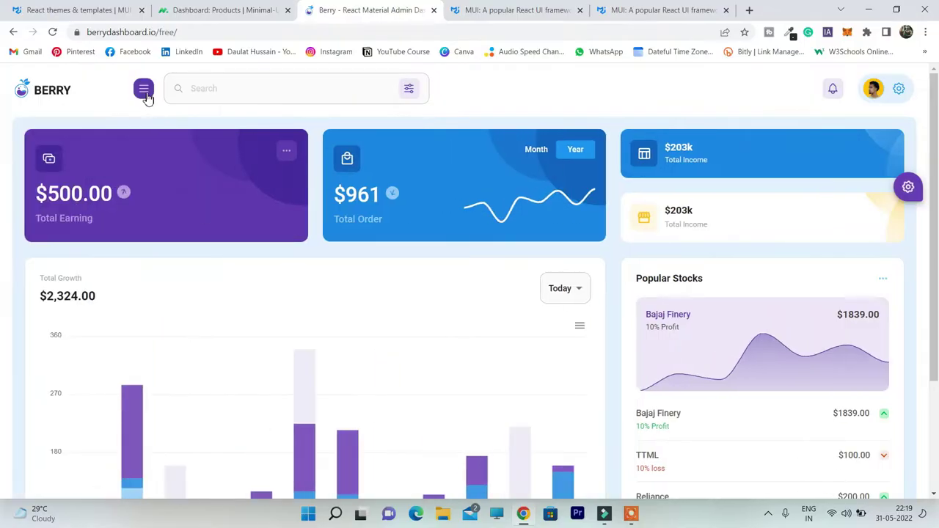
click(144, 89)
scroll(88, 220, down, 3)
scroll(84, 220, up, 3)
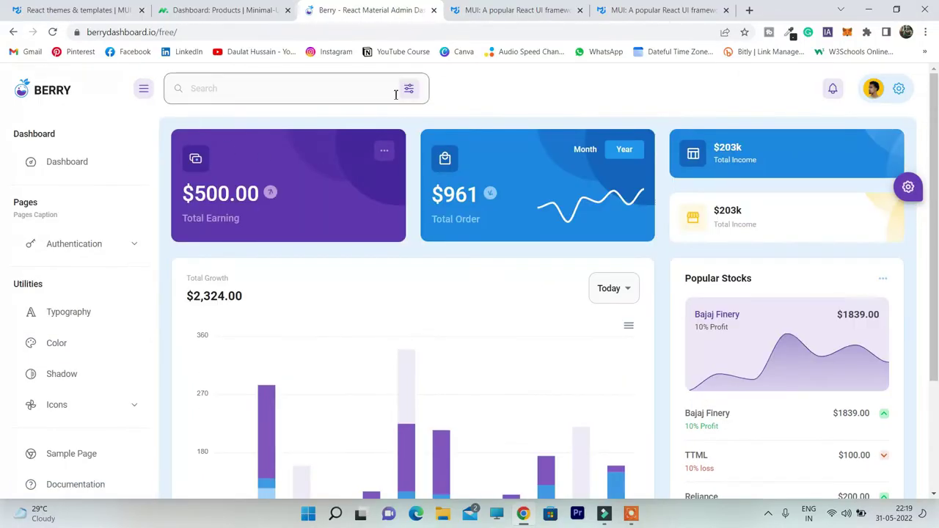
click(832, 88)
scroll(791, 220, down, 3)
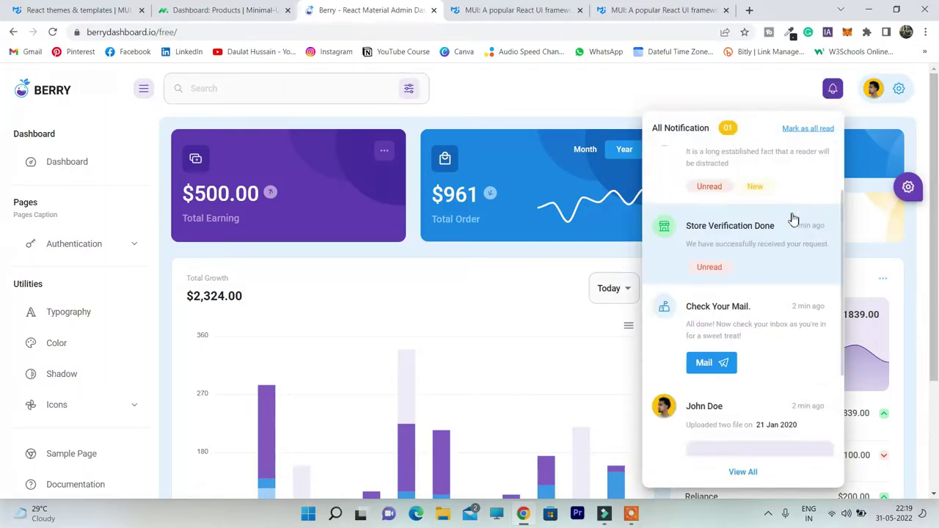
scroll(782, 272, up, 3)
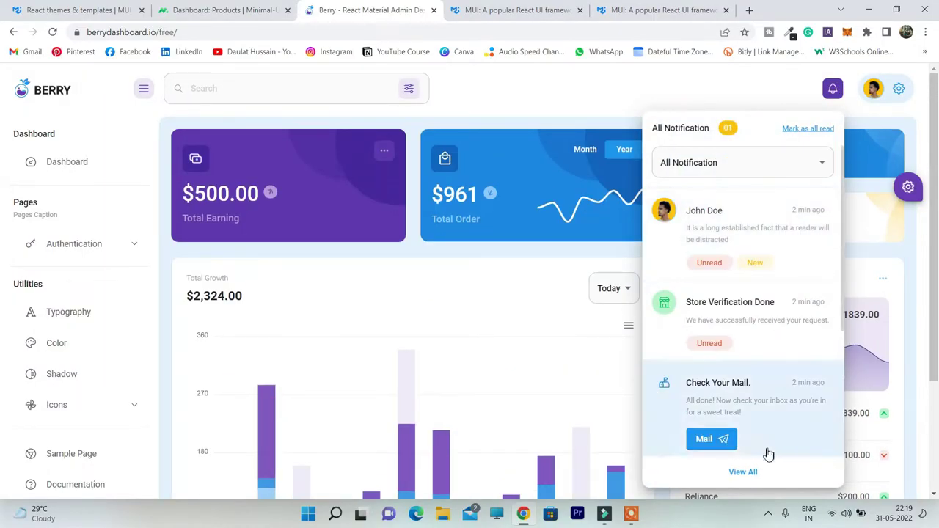
In the profile menu, turn on Allow Notifications and turn off Start DND Mode.
click(892, 88)
click(878, 404)
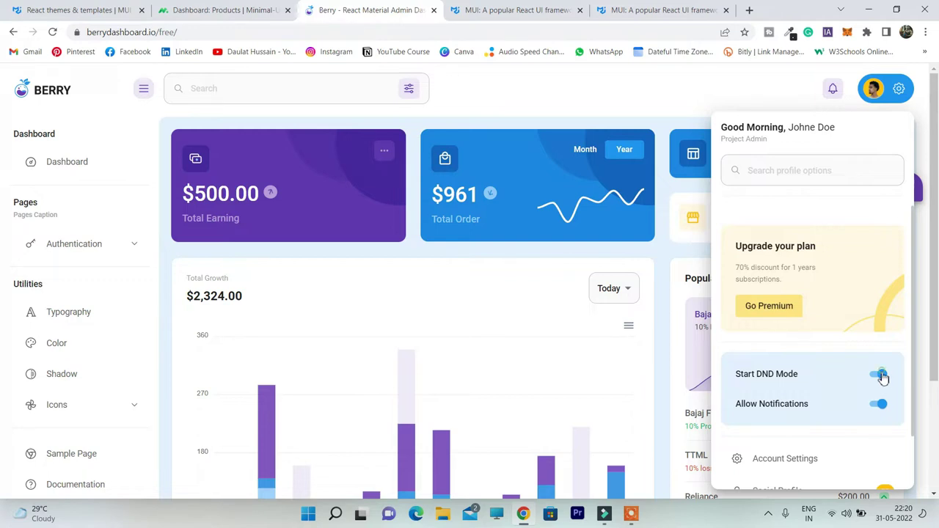
click(879, 374)
click(893, 94)
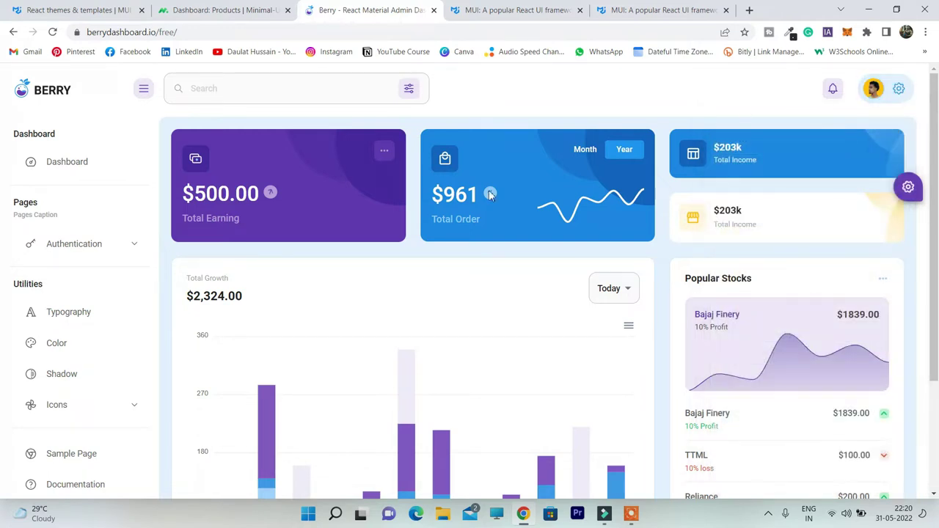
click(382, 151)
click(350, 243)
Toggle the Total Growth legend series, leaving only the Maintenance bars hidden.
scroll(426, 264, down, 2)
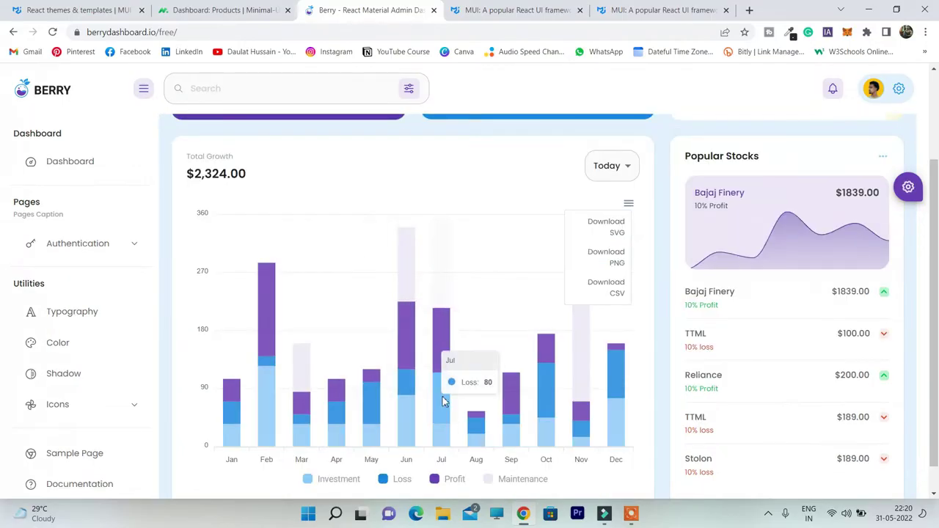
click(493, 478)
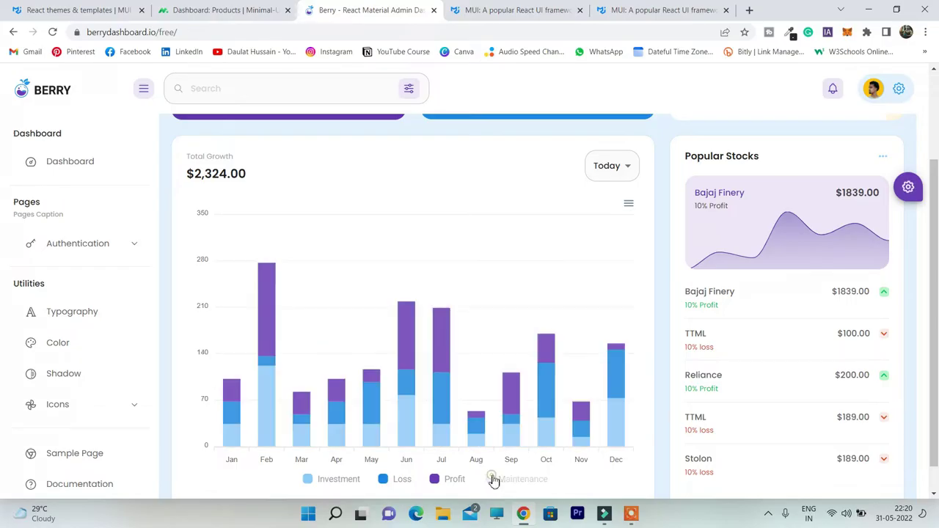
click(489, 481)
click(436, 480)
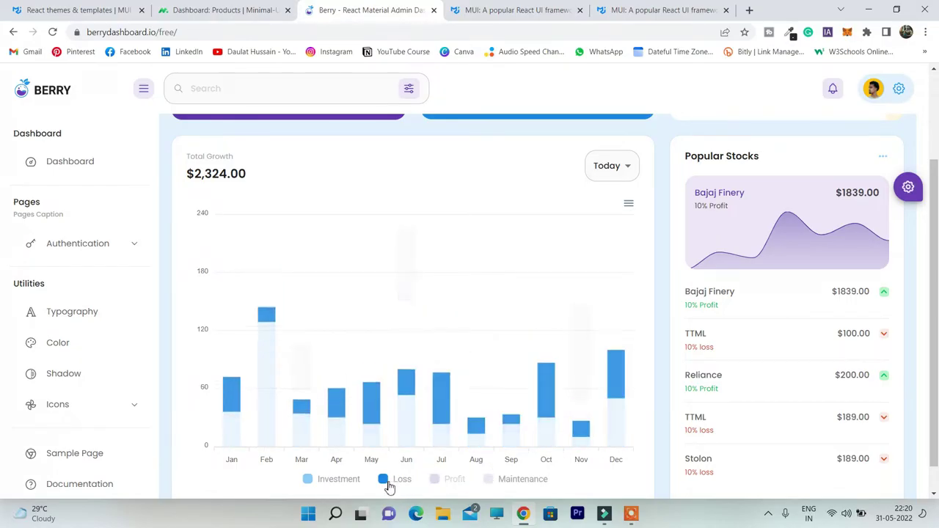
click(385, 481)
click(307, 480)
click(308, 481)
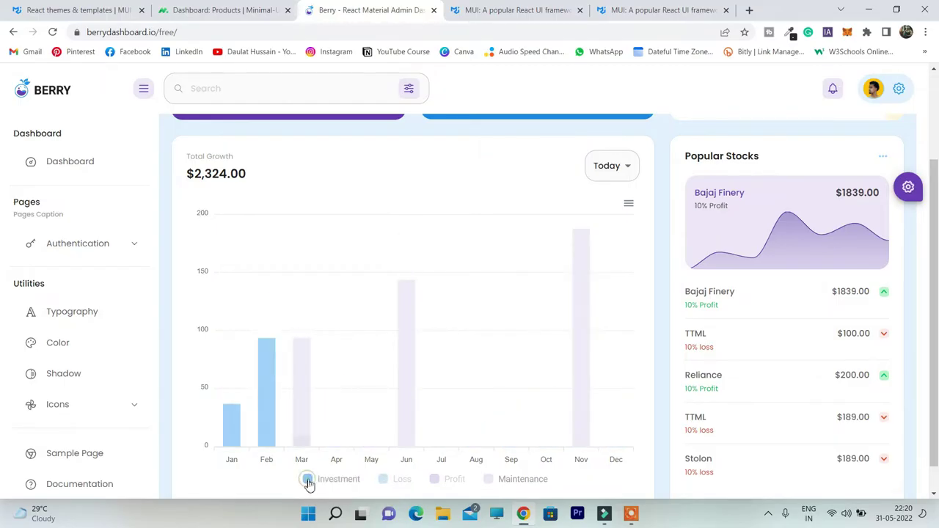
click(380, 481)
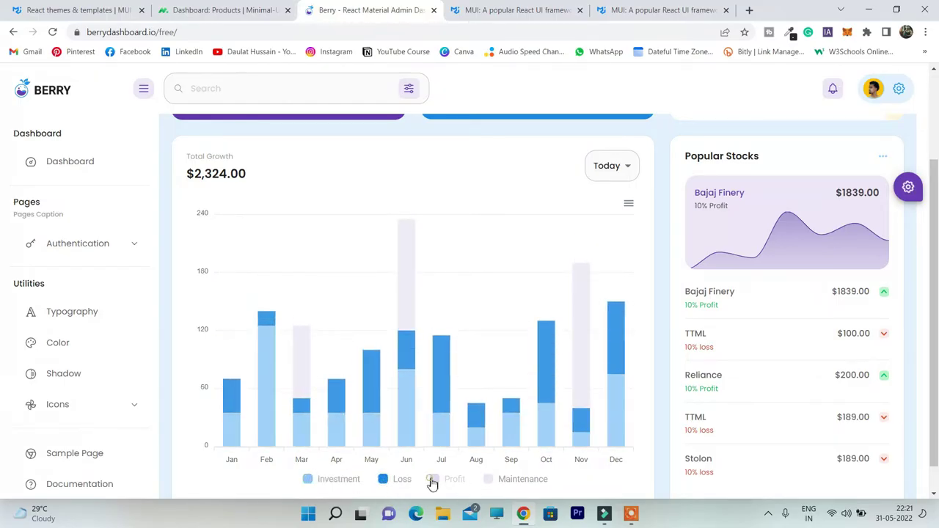
click(432, 480)
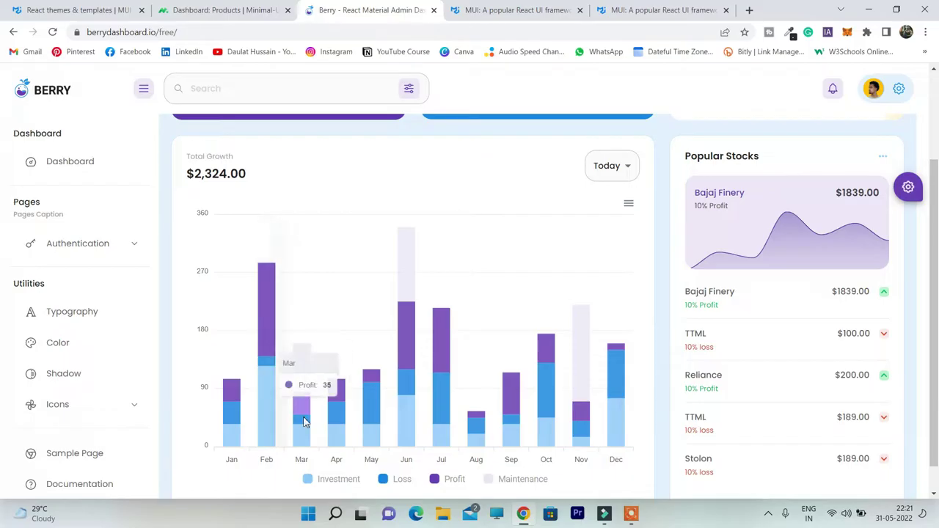
click(489, 479)
Show the Total Growth download options and the Popular Stocks period options.
click(629, 205)
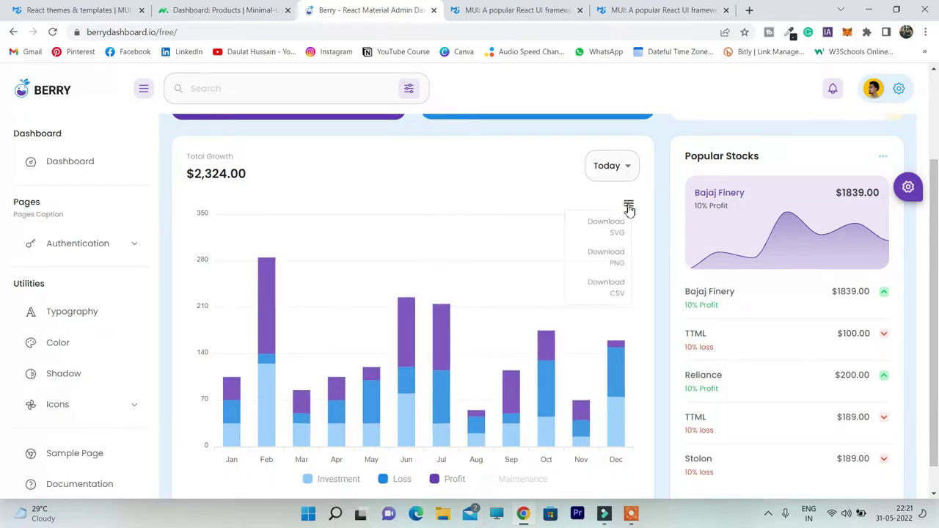
scroll(858, 234, up, 1)
click(881, 217)
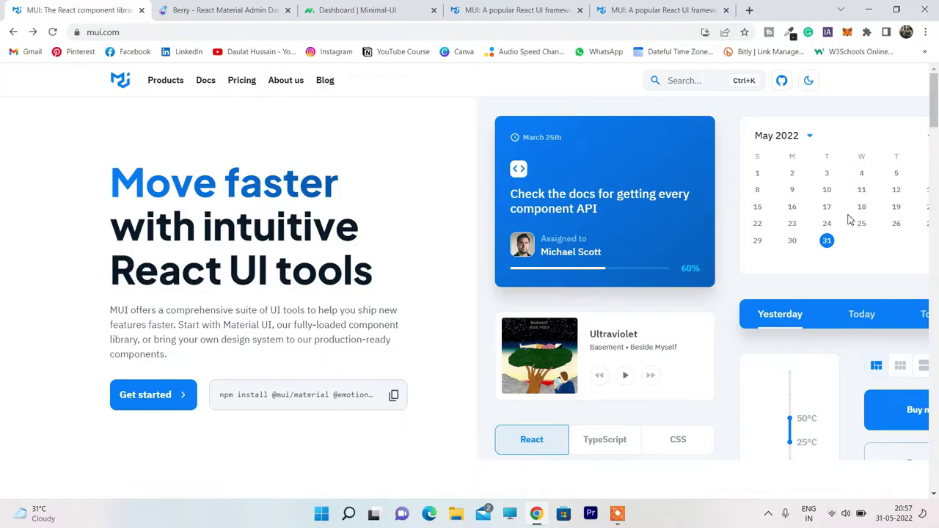
Scroll the mui.com homepage down and back up, then go to Docs for Material UI installation.
scroll(465, 272, down, 4)
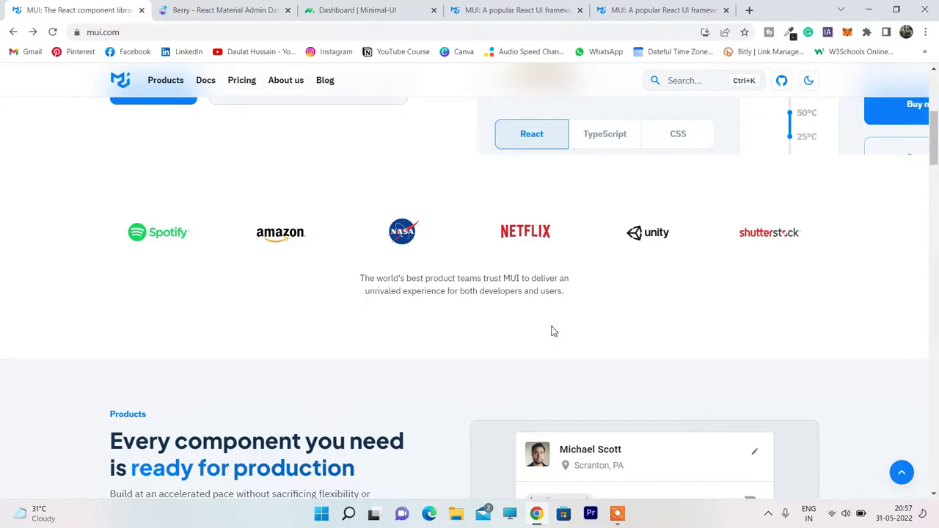
scroll(566, 296, up, 2)
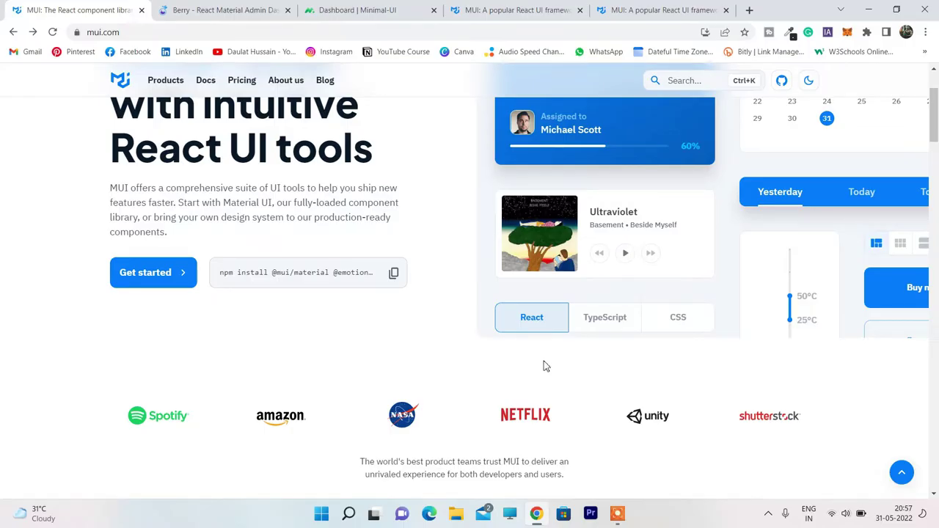
scroll(543, 366, up, 2)
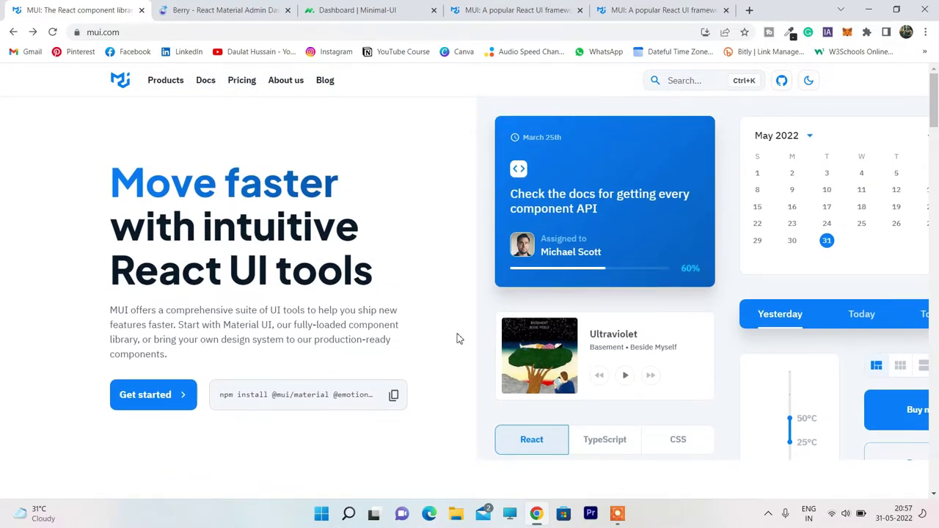
click(204, 82)
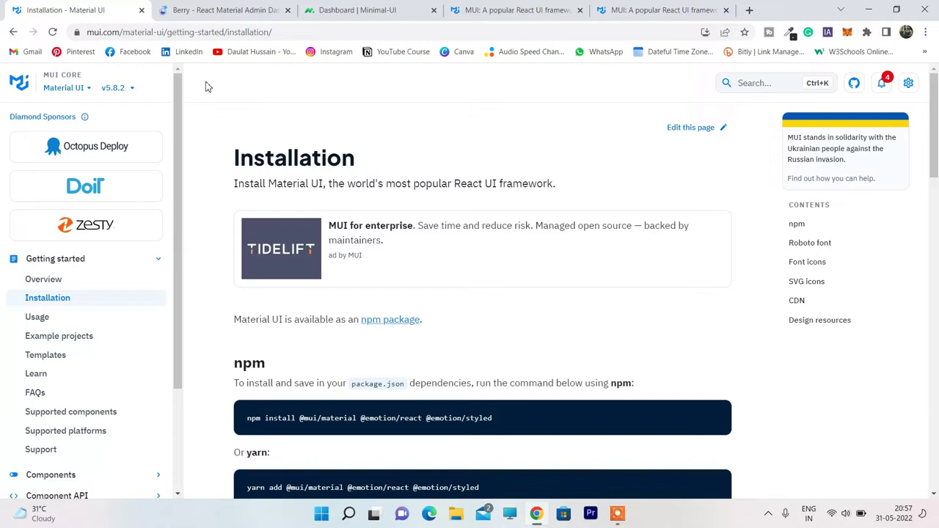
Open Installation under Getting started and scroll to the Roboto font and Font icons sections.
scroll(117, 264, down, 2)
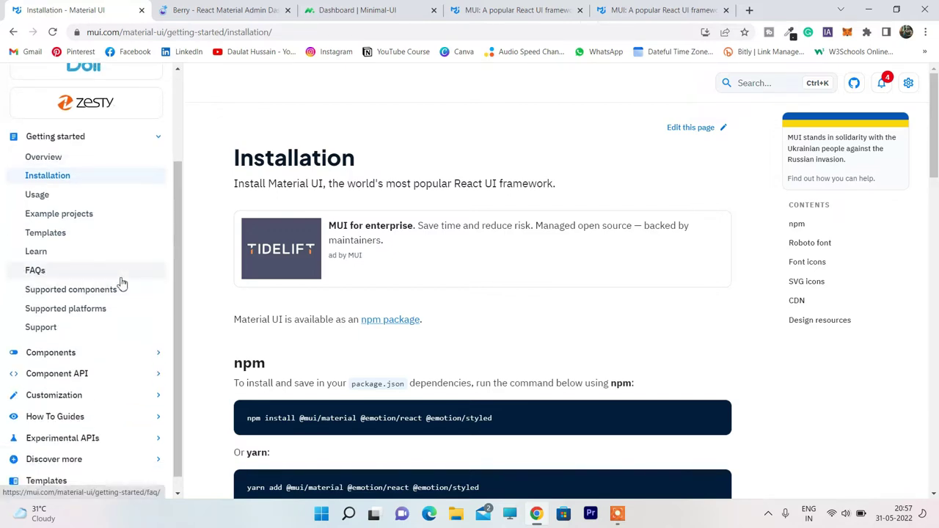
click(63, 176)
scroll(465, 193, down, 9)
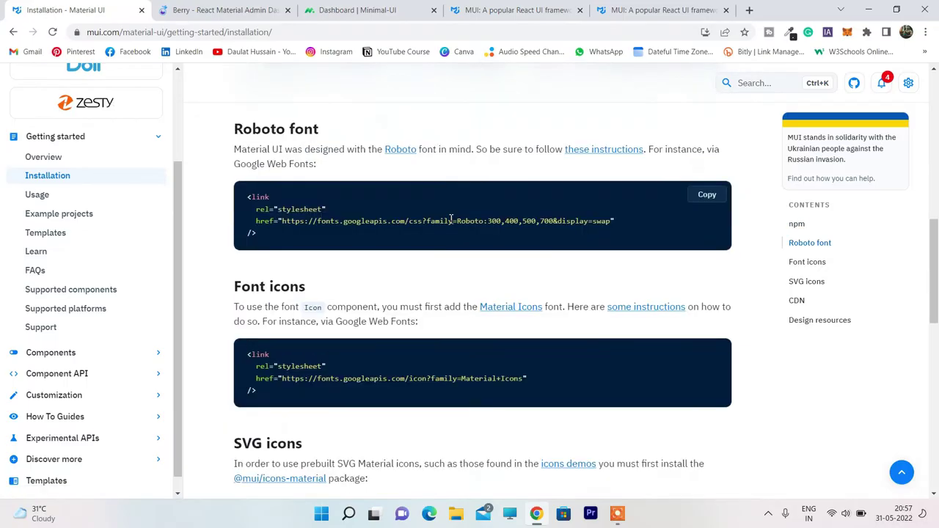
scroll(409, 253, up, 9)
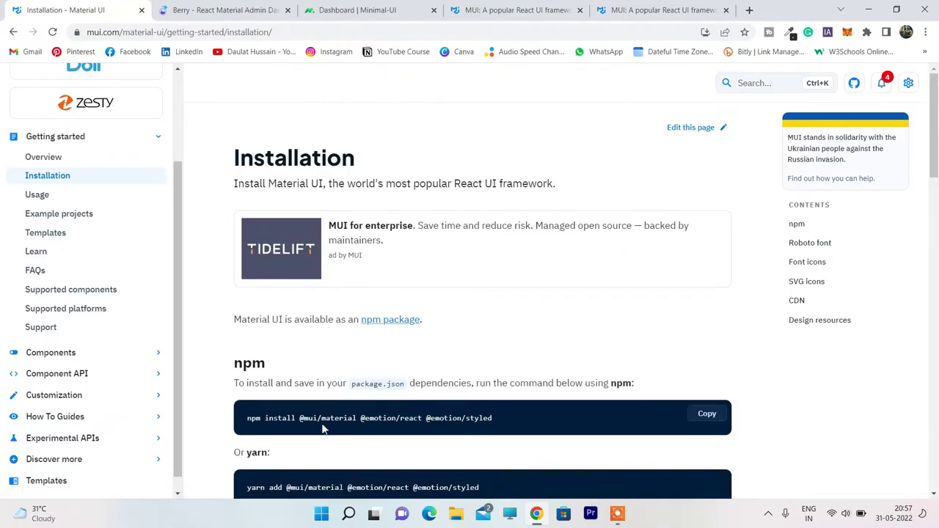
scroll(550, 360, down, 1)
scroll(555, 325, down, 2)
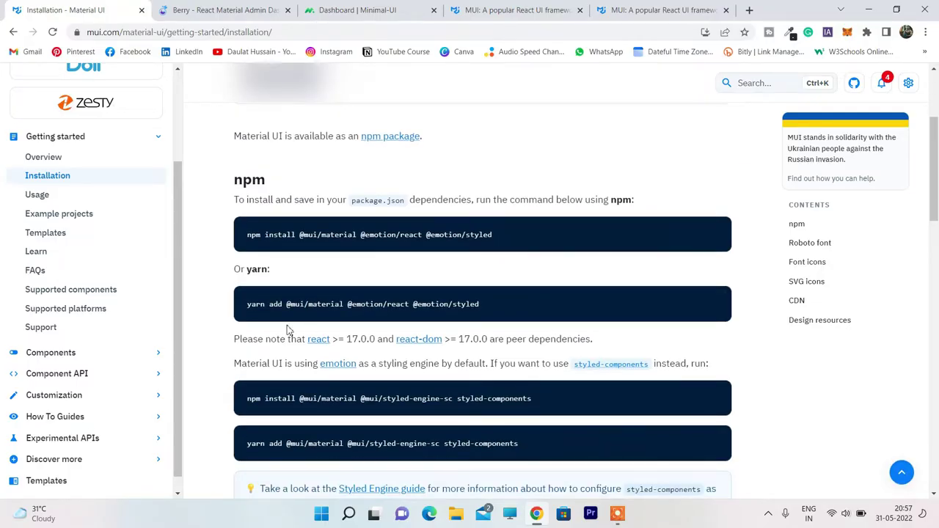
scroll(455, 334, down, 4)
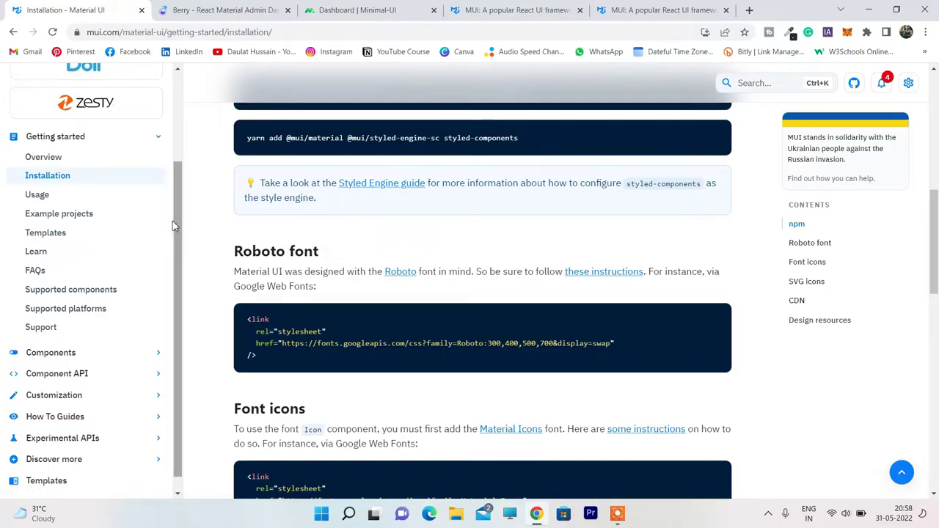
Open the free React templates page and open the Dashboard demo in a new tab.
click(42, 238)
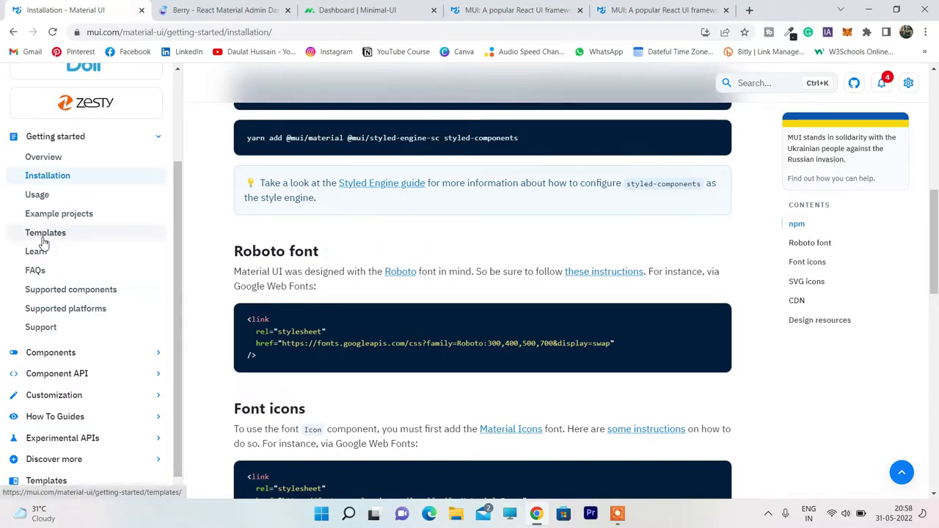
scroll(790, 201, down, 2)
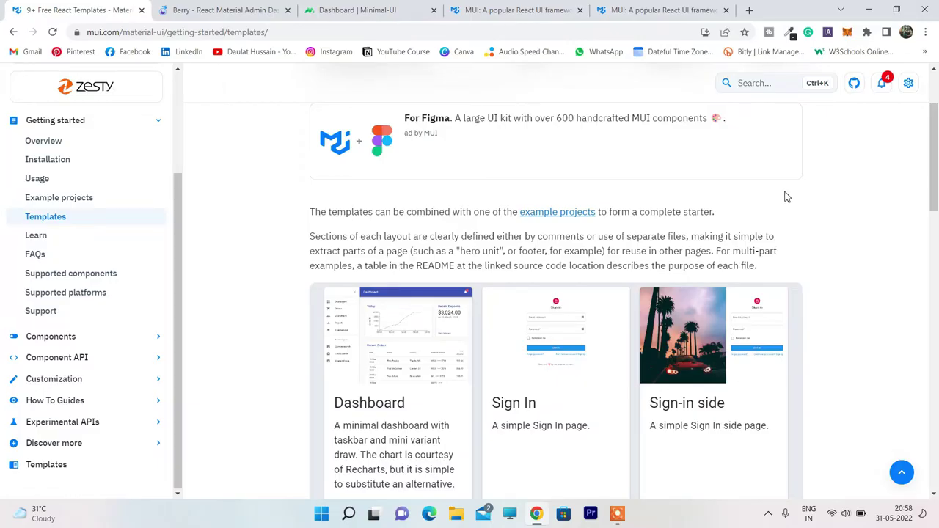
scroll(777, 187, down, 3)
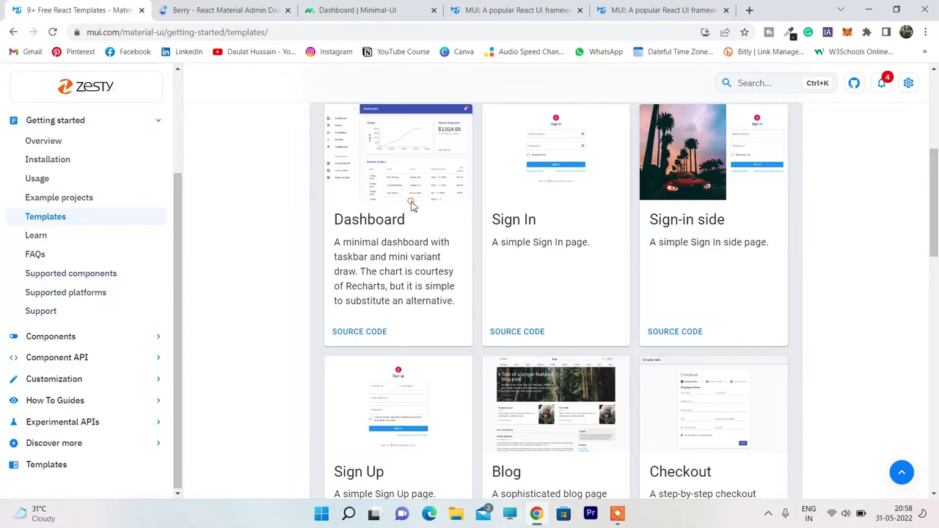
right_click(412, 207)
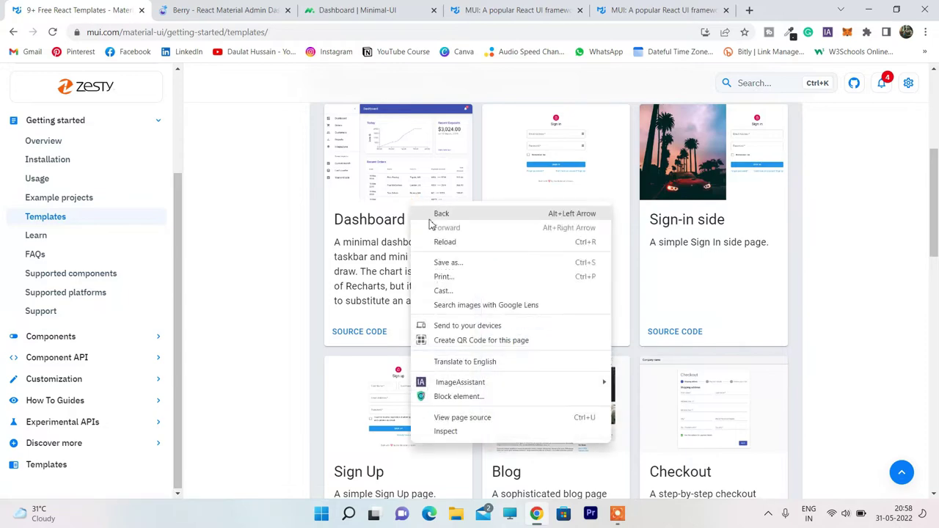
click(367, 199)
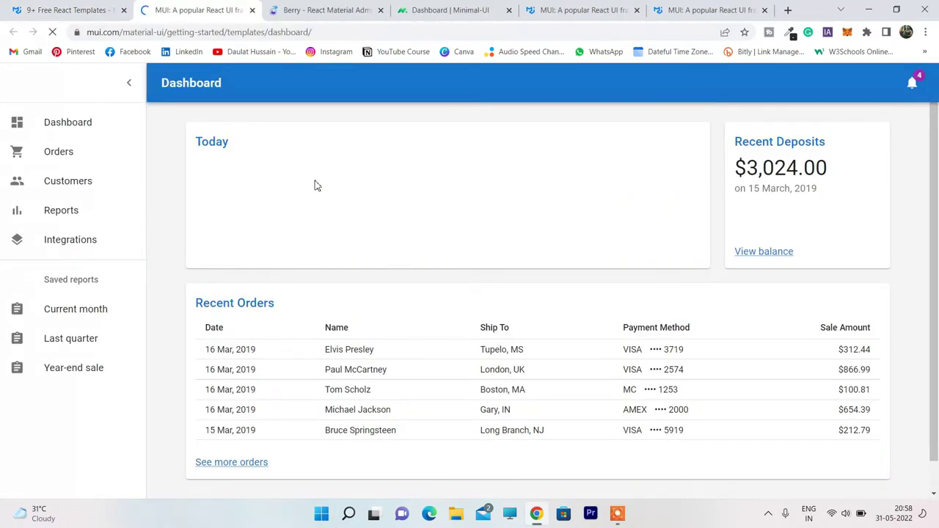
key(ctrl+shift+Tab)
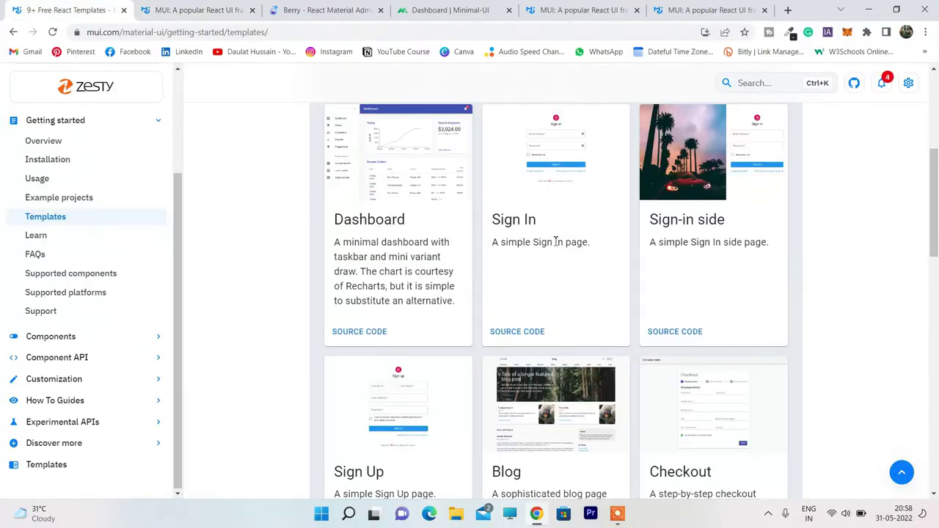
Open the Sign In, Sign-in side, Sign Up and Blog demos in new tabs.
click(557, 211)
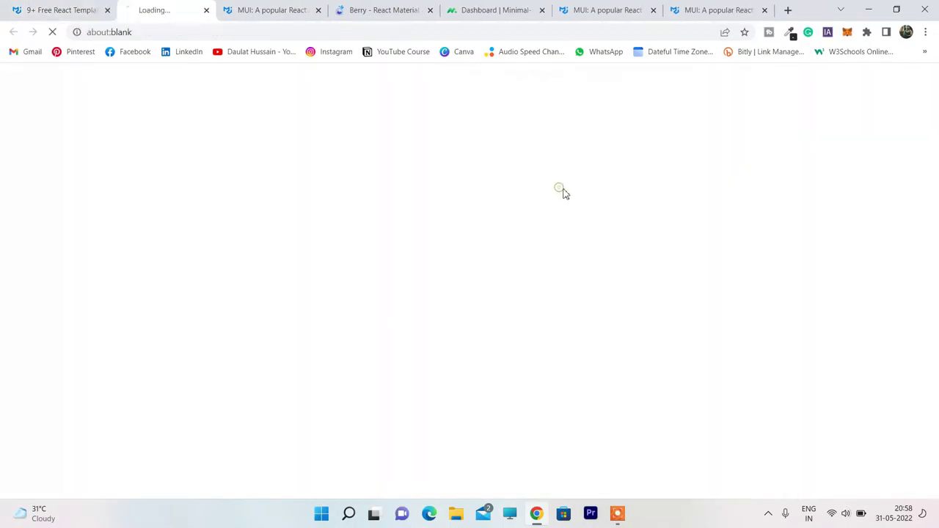
click(64, 14)
click(710, 170)
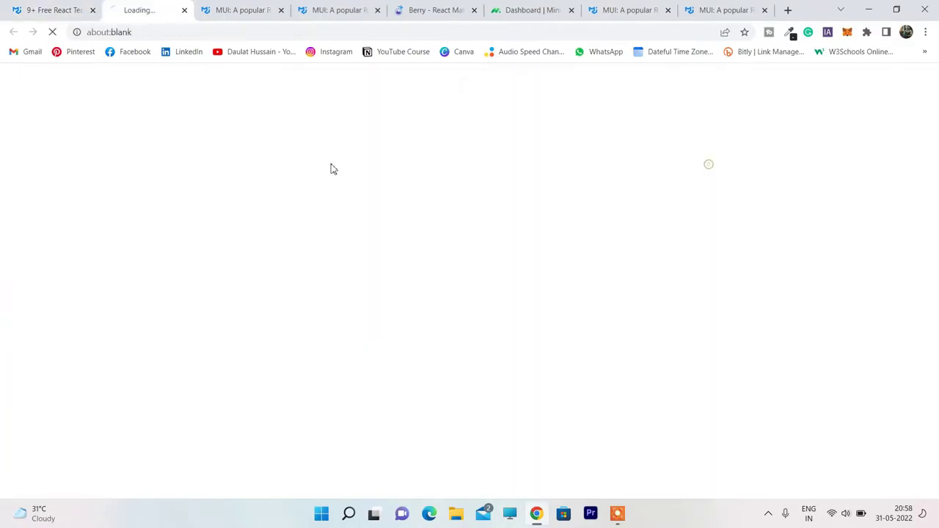
click(31, 10)
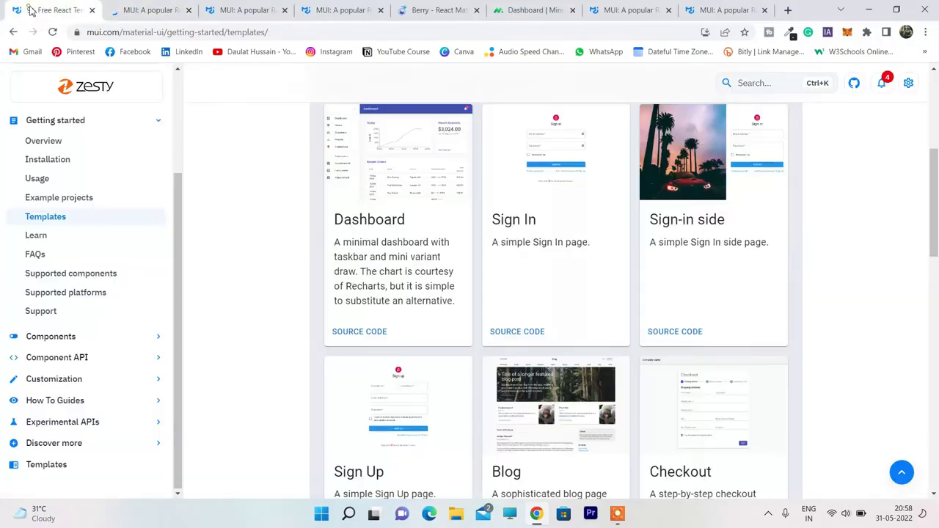
scroll(416, 288, down, 2)
click(416, 288)
click(51, 15)
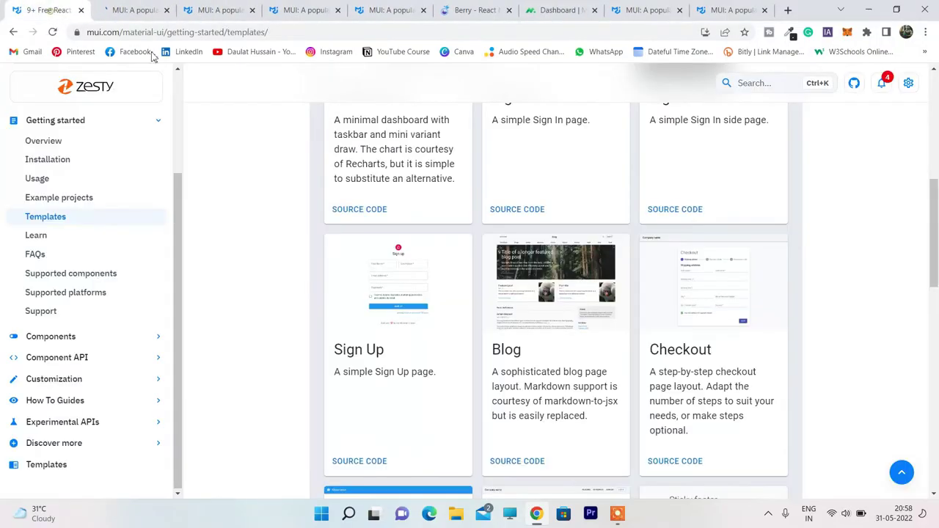
click(582, 293)
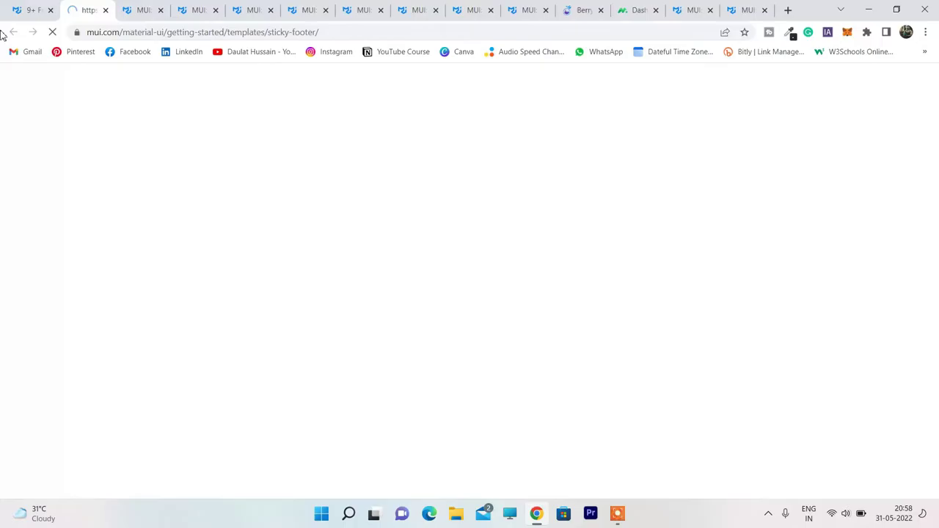
click(33, 11)
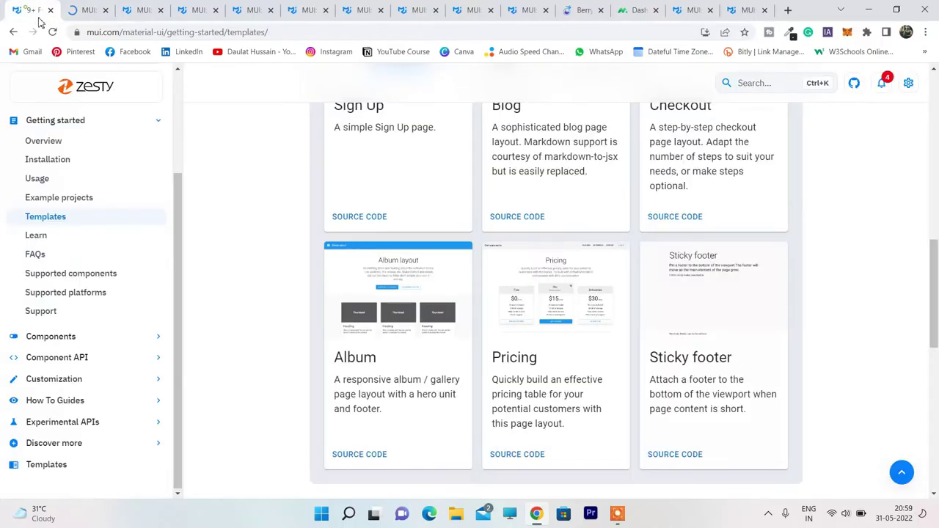
Scroll to Premium templates and open the first one in the MUI Store.
scroll(544, 272, down, 6)
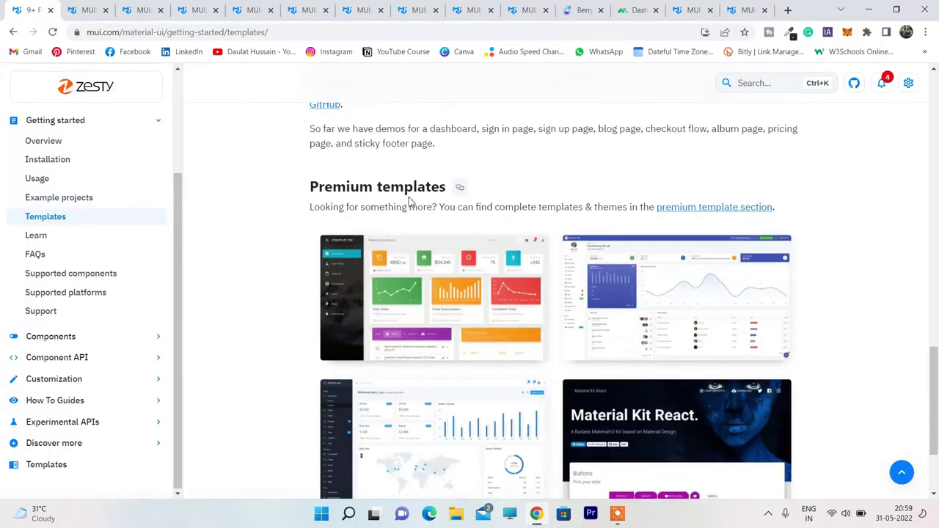
scroll(418, 227, down, 1)
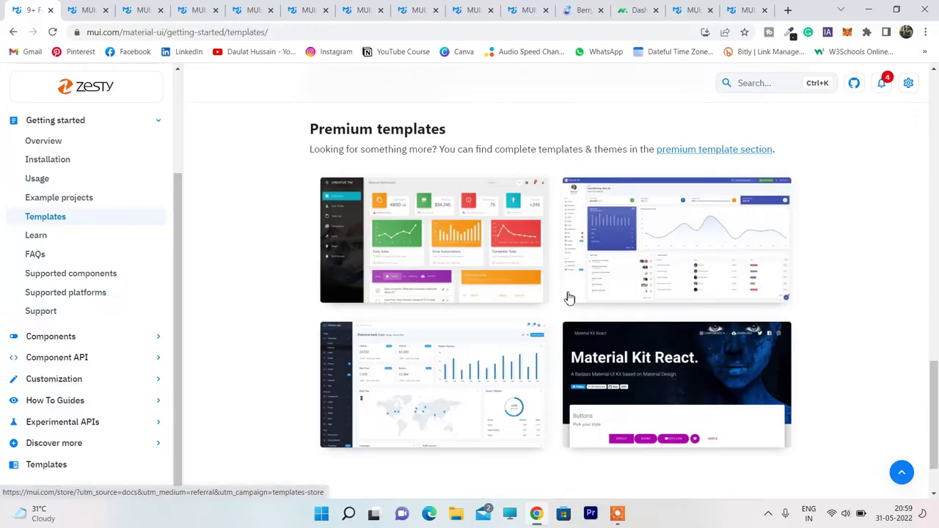
scroll(579, 301, down, 1)
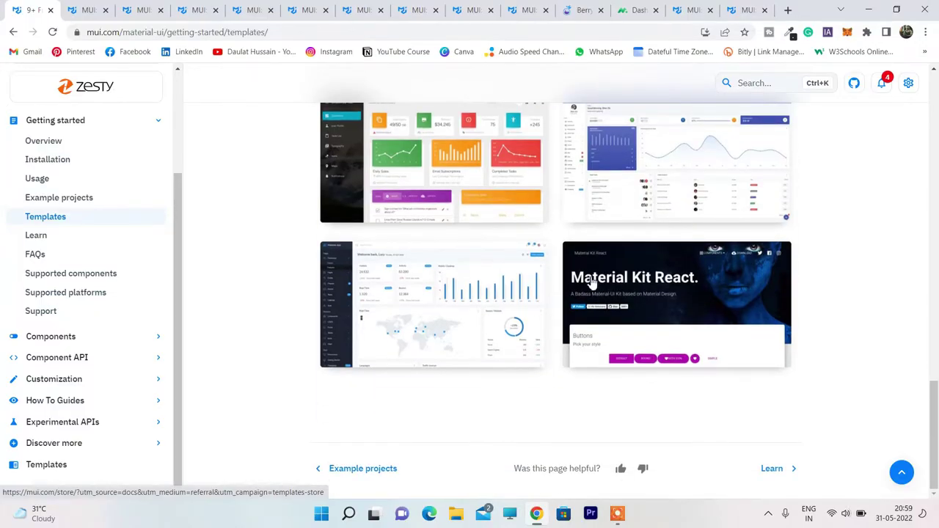
scroll(660, 371, up, 3)
scroll(646, 330, down, 2)
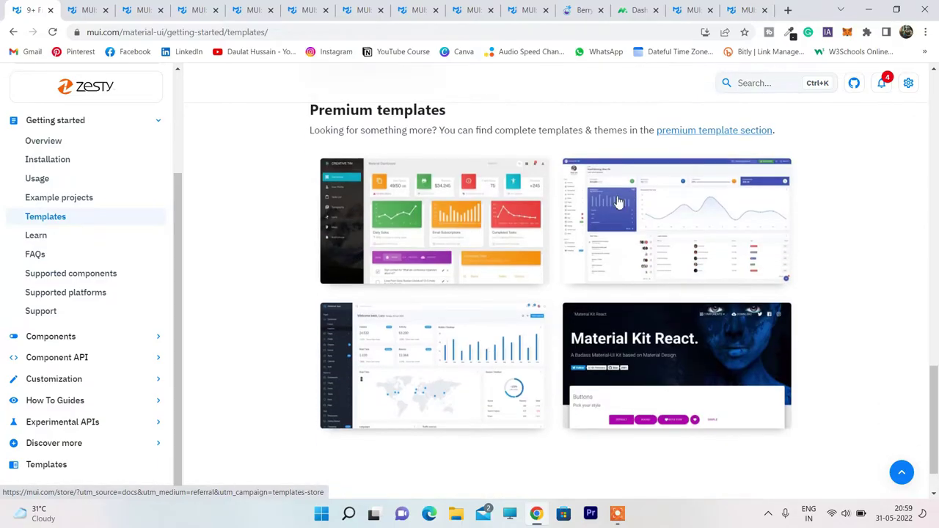
click(489, 233)
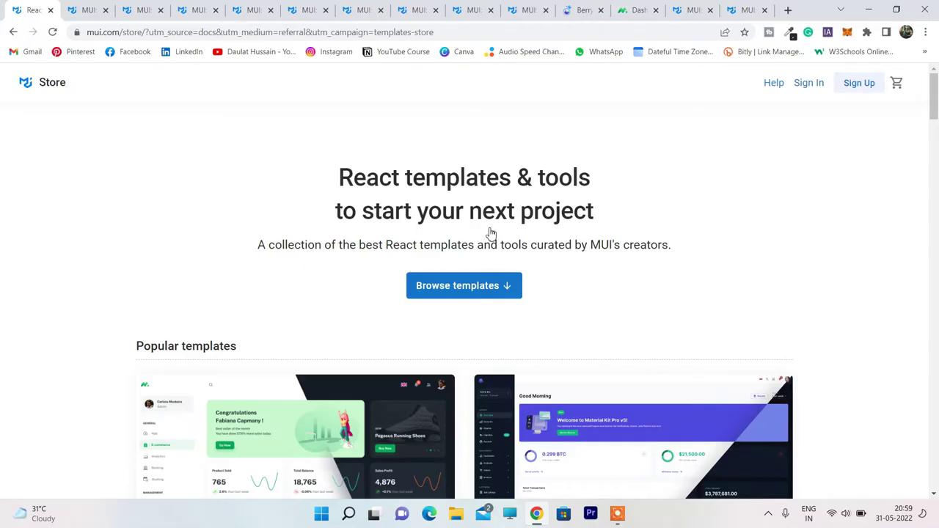
Open the Minimal - Client & Admin Dashboard listing in a new tab and switch to it.
scroll(488, 233, down, 3)
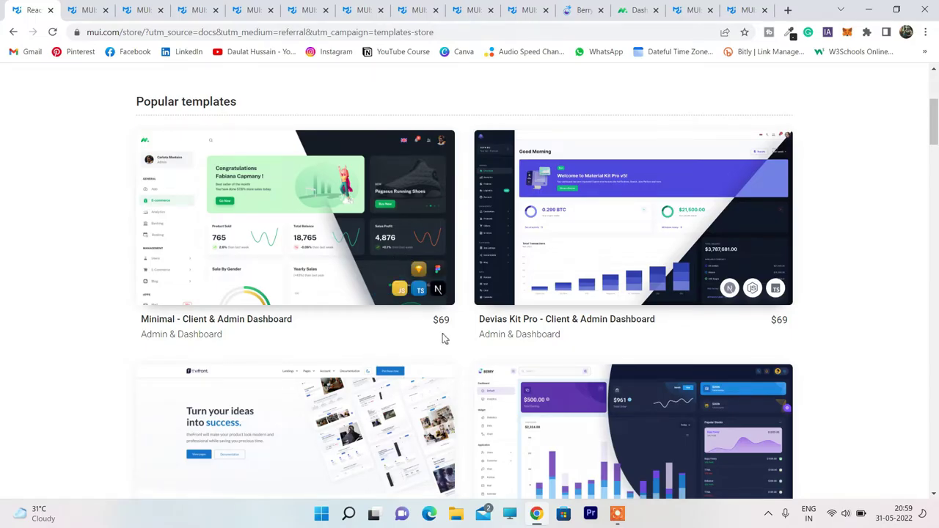
right_click(314, 222)
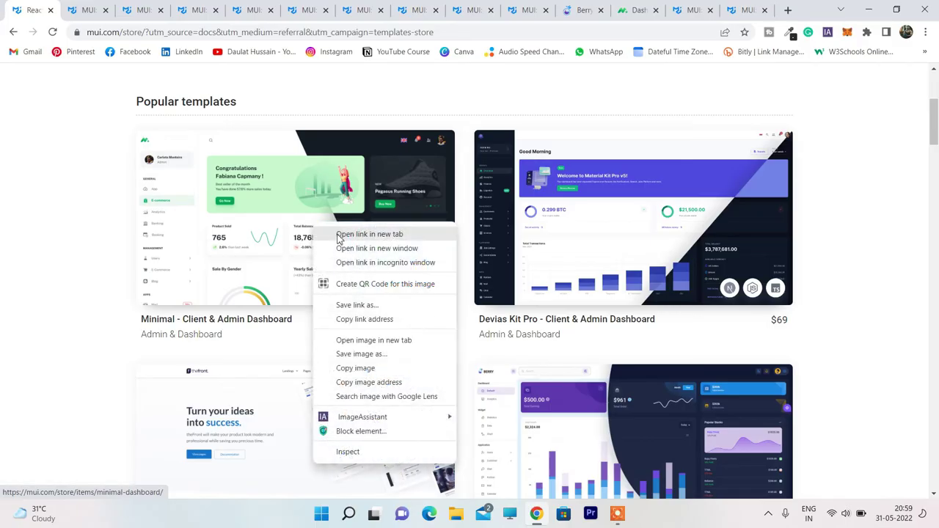
click(338, 235)
key(ctrl+Tab)
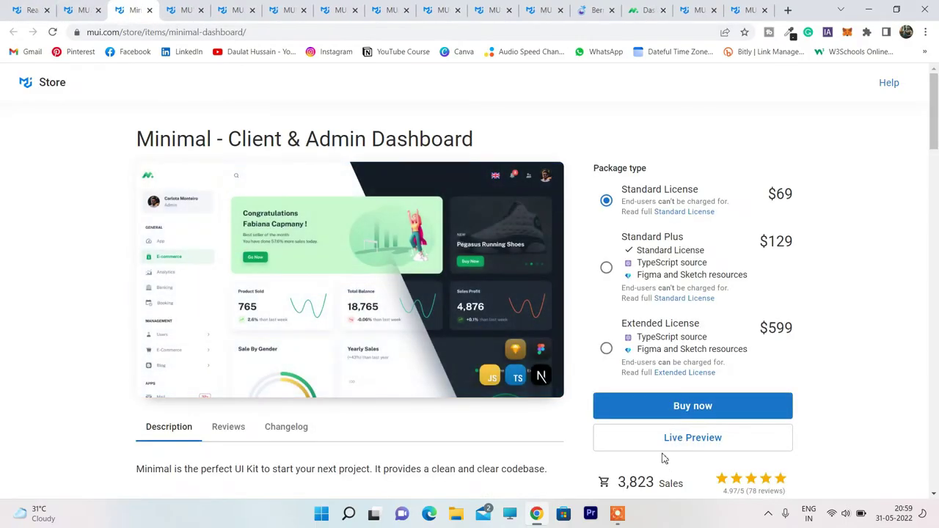
Browse the Minimal Live Preview, then return to the store listing tab.
click(671, 445)
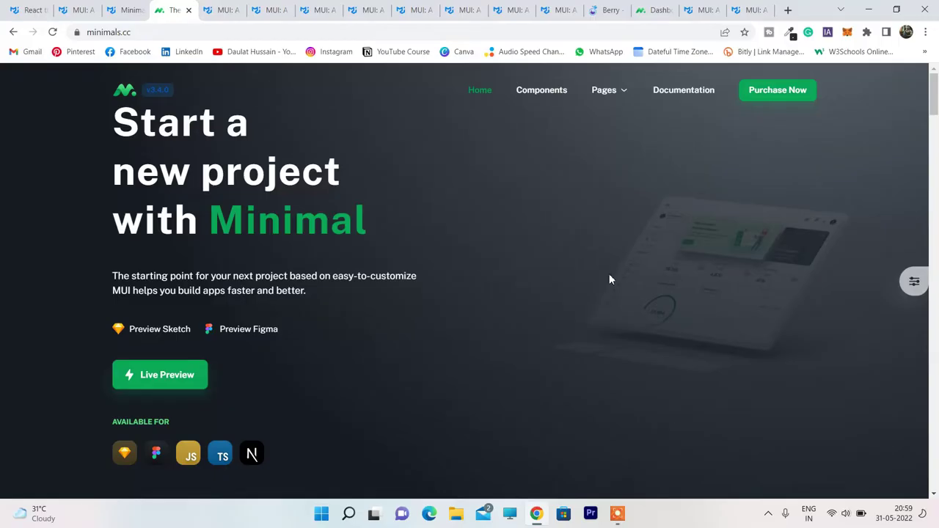
scroll(613, 273, down, 5)
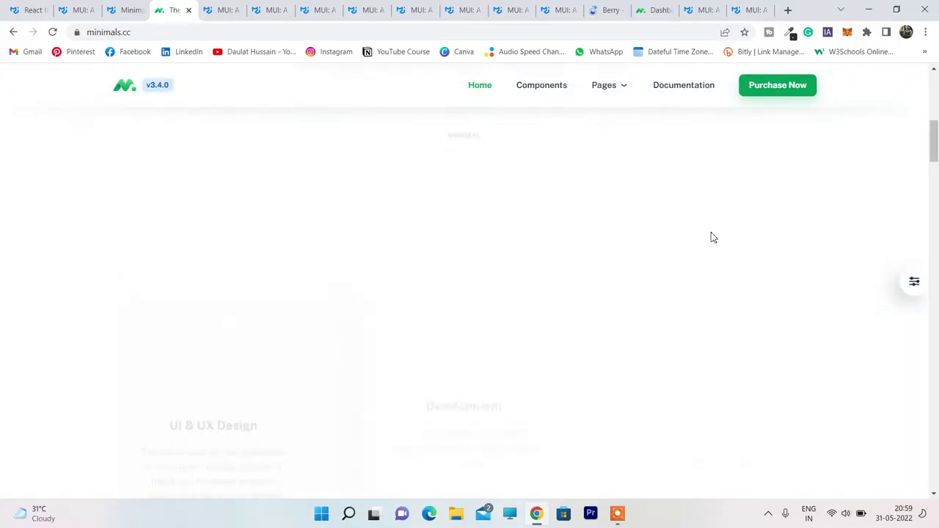
scroll(712, 236, down, 2)
scroll(587, 291, down, 5)
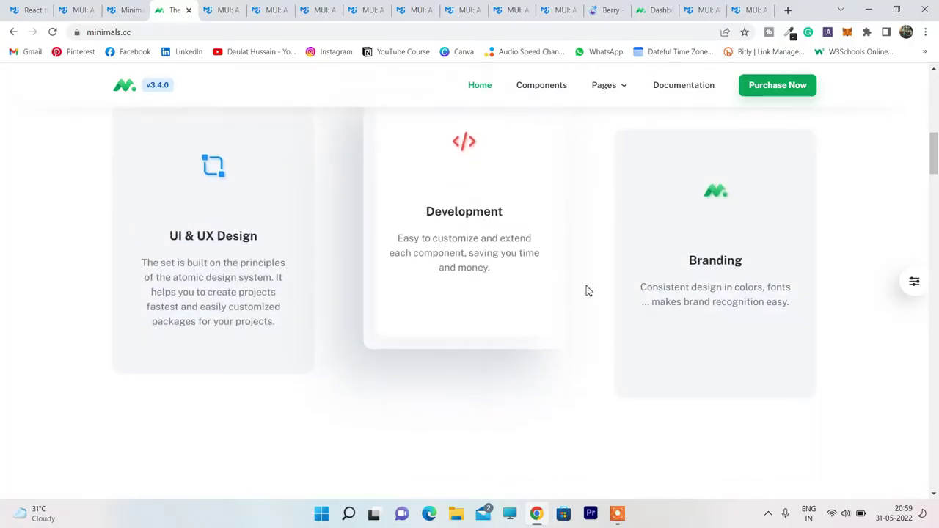
scroll(798, 241, down, 7)
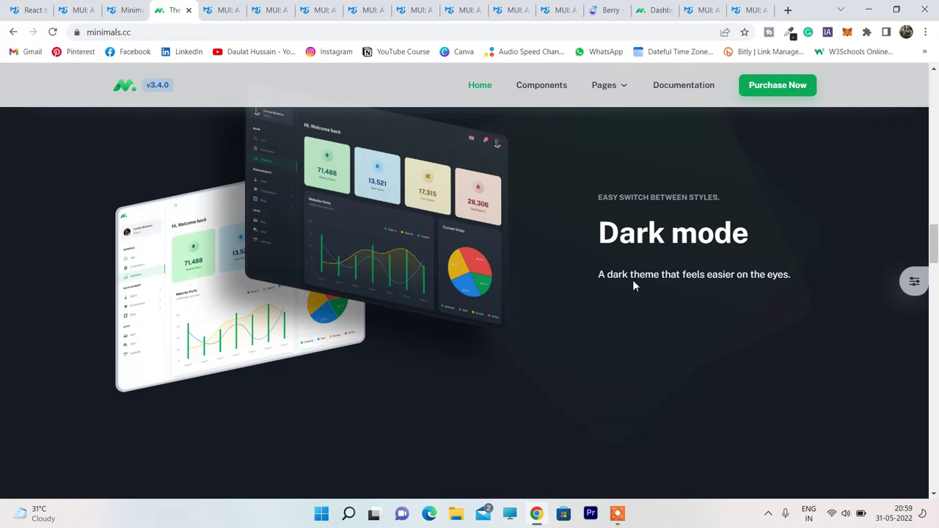
click(128, 11)
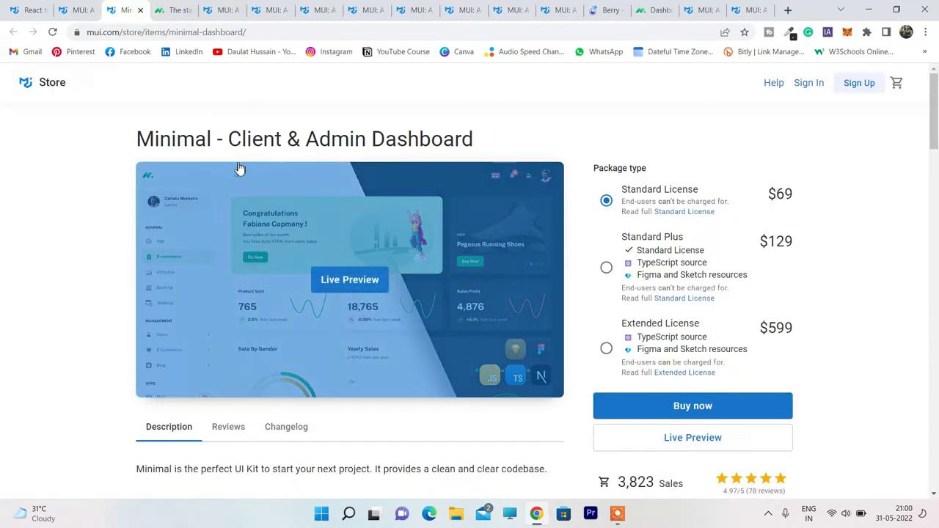
Switch to the Sticky footer demo tab, scroll it, and open the Berry Free store page.
click(77, 11)
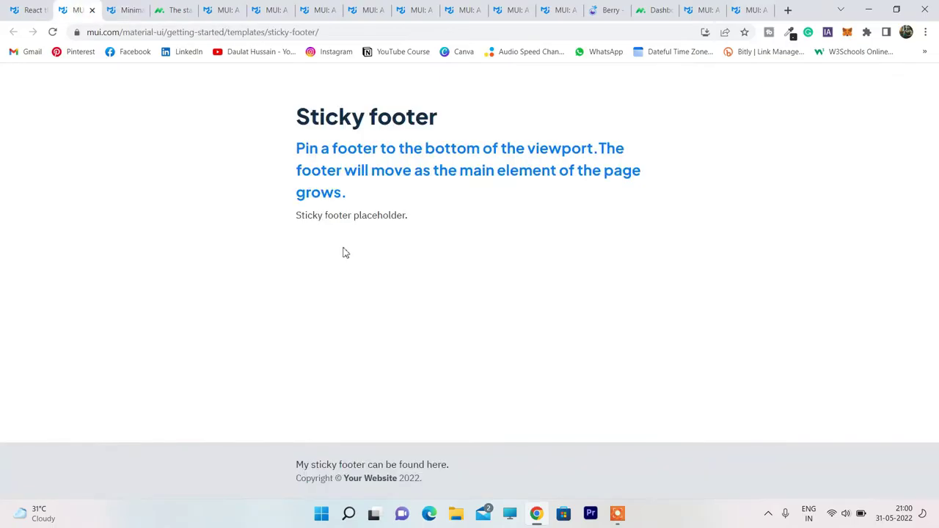
scroll(584, 304, down, 6)
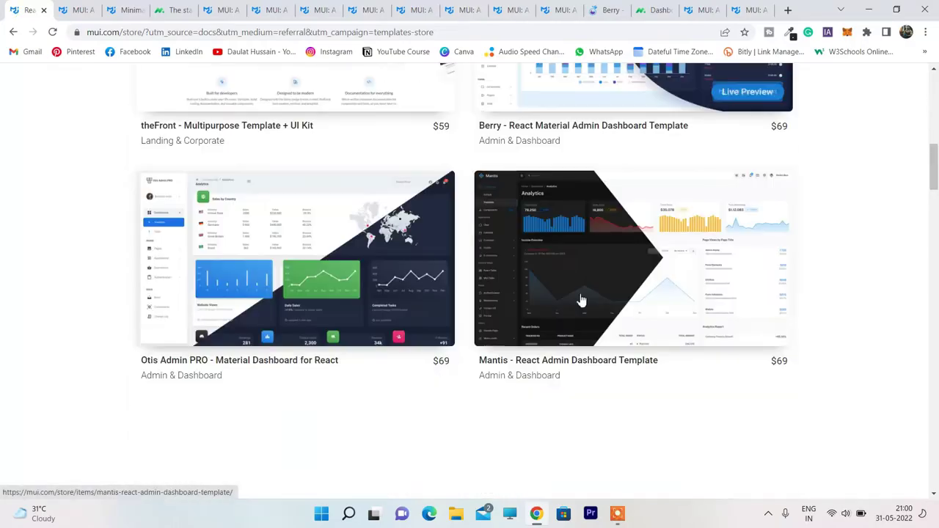
scroll(586, 303, down, 3)
scroll(586, 303, down, 9)
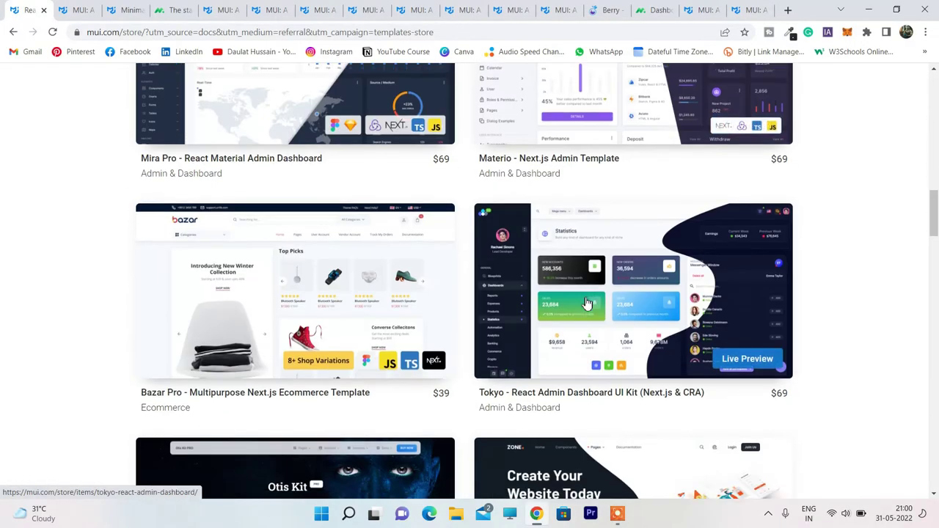
scroll(587, 303, down, 8)
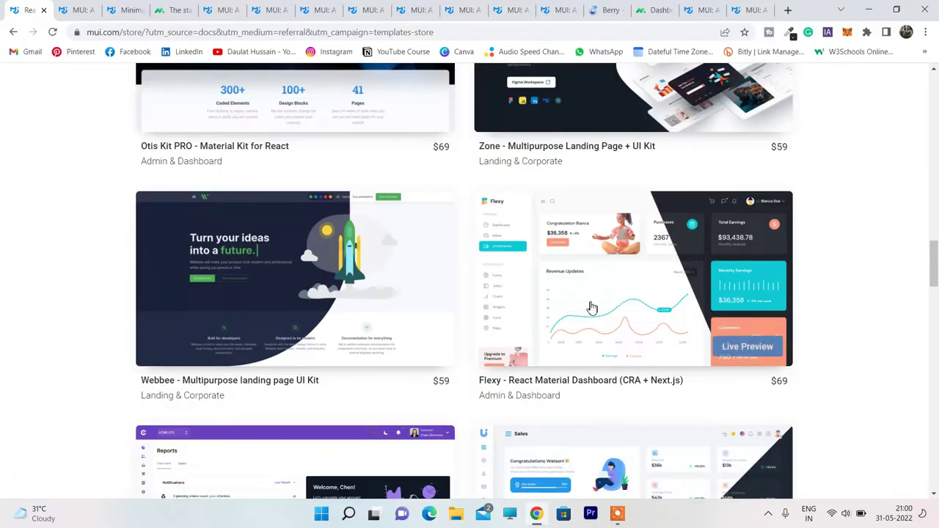
scroll(597, 314, down, 3)
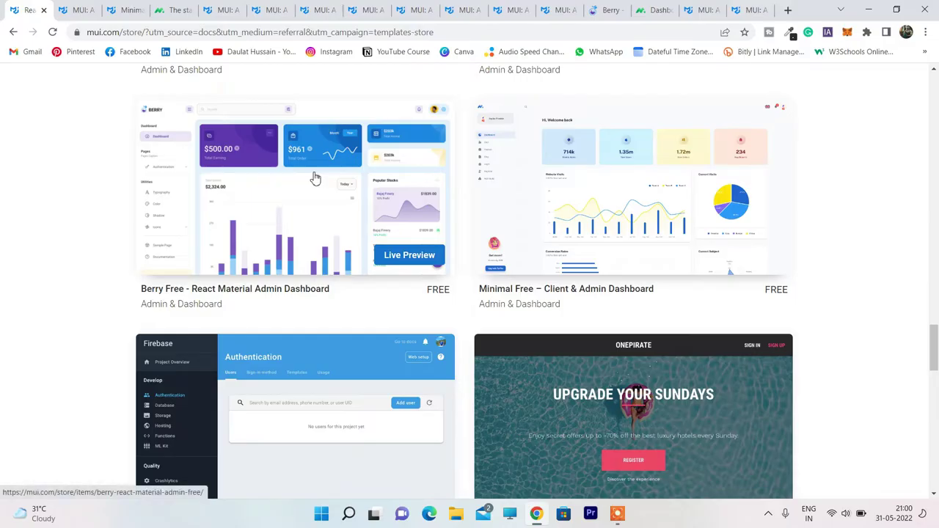
click(335, 207)
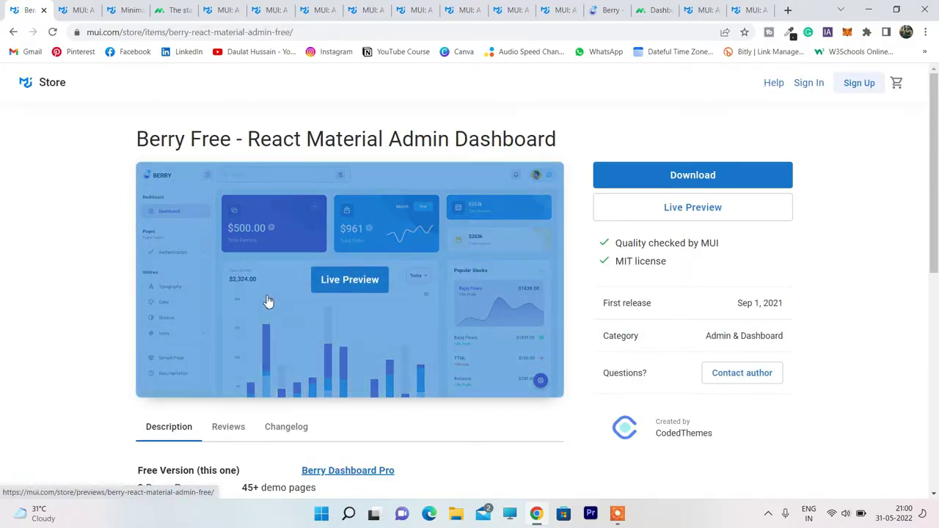
Open the Berry Live Preview in a new tab and remove the Store frame.
right_click(643, 214)
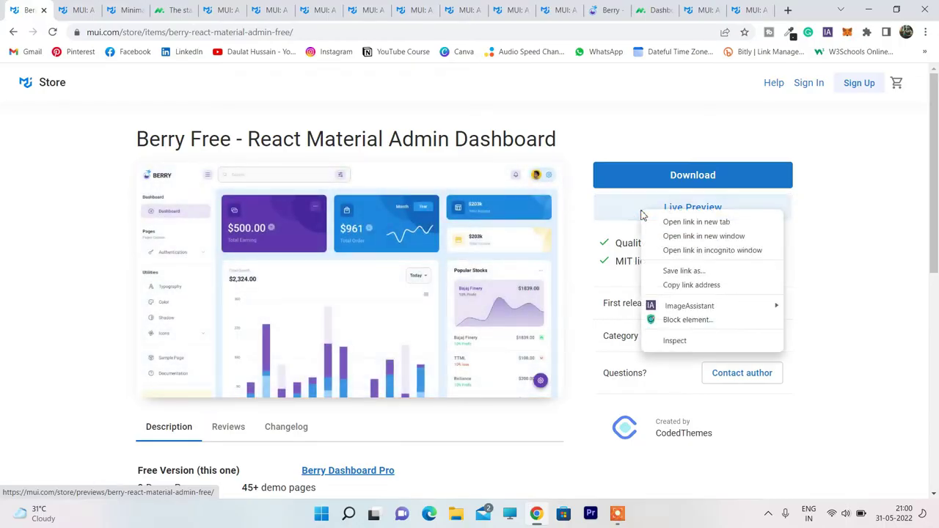
click(649, 219)
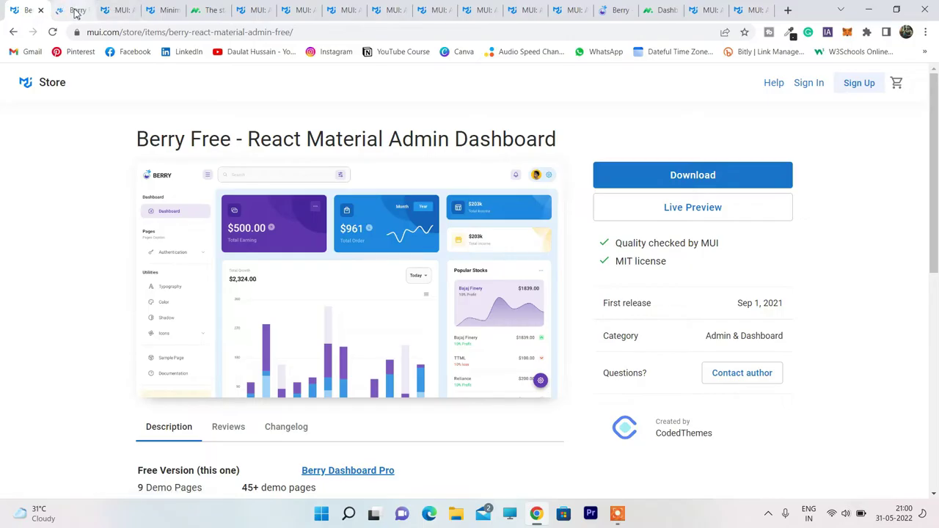
click(76, 11)
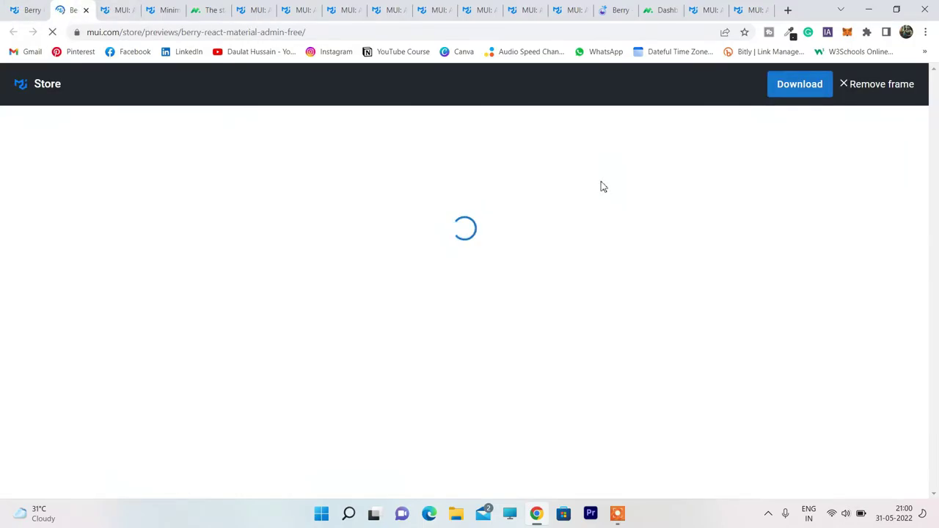
click(844, 87)
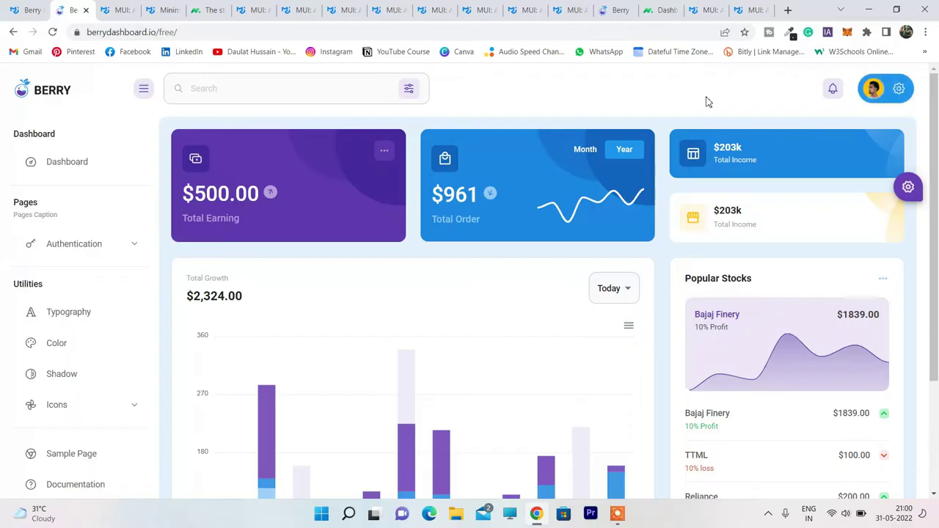
Turn on Allow Notifications in the Berry profile menu.
click(905, 90)
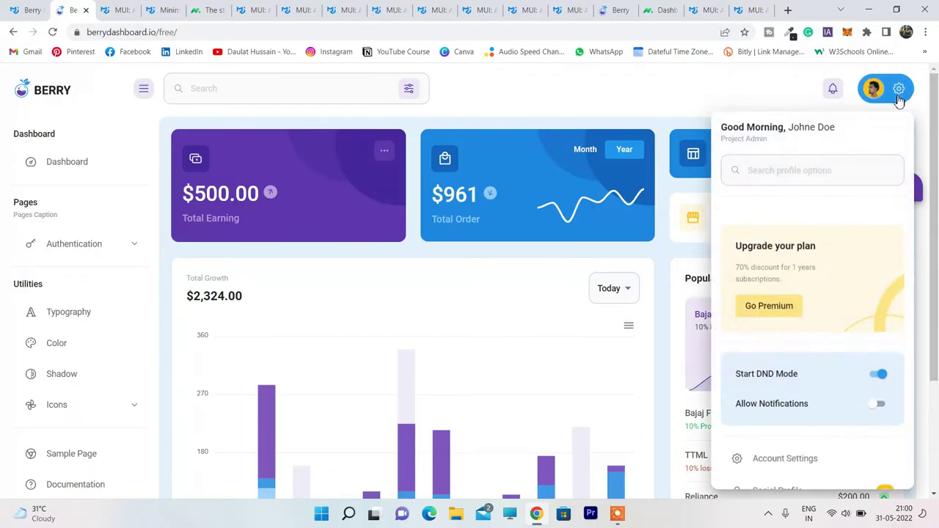
scroll(840, 292, down, 3)
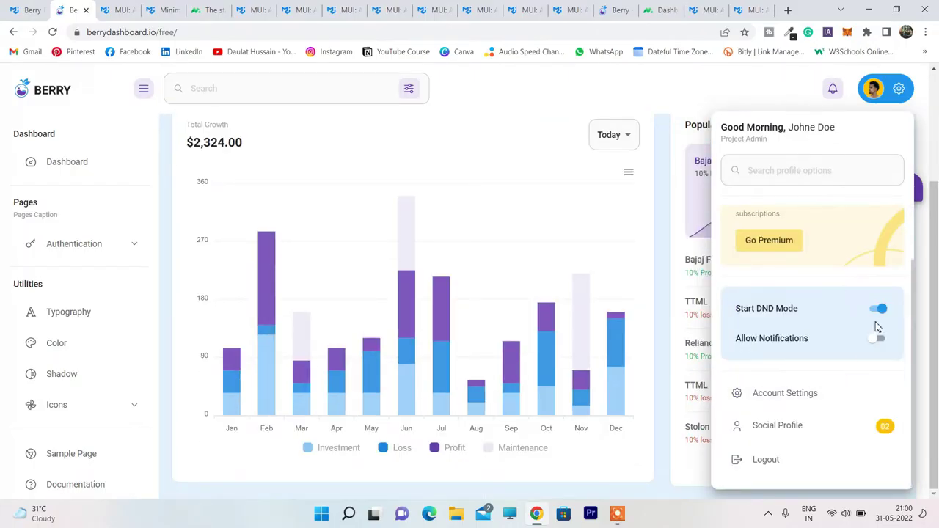
click(879, 340)
scroll(836, 357, up, 3)
click(734, 88)
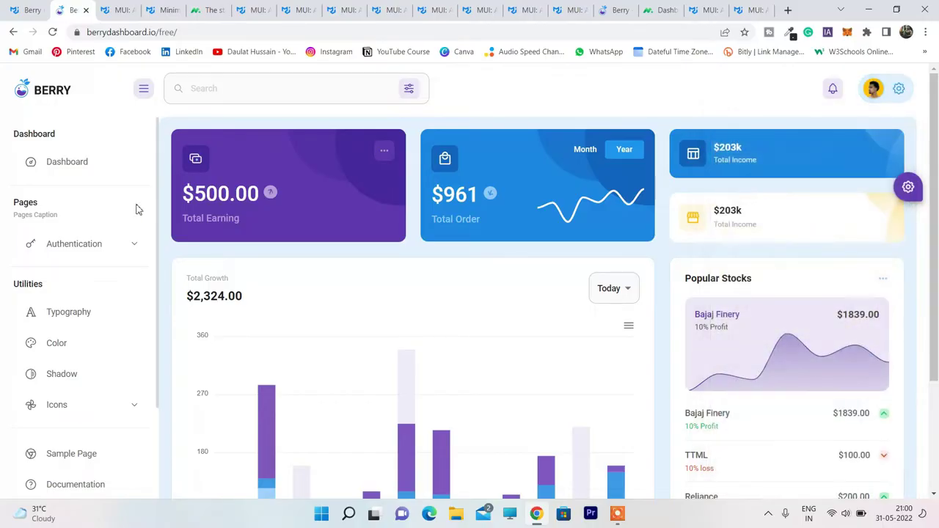
scroll(124, 202, down, 3)
scroll(125, 202, up, 3)
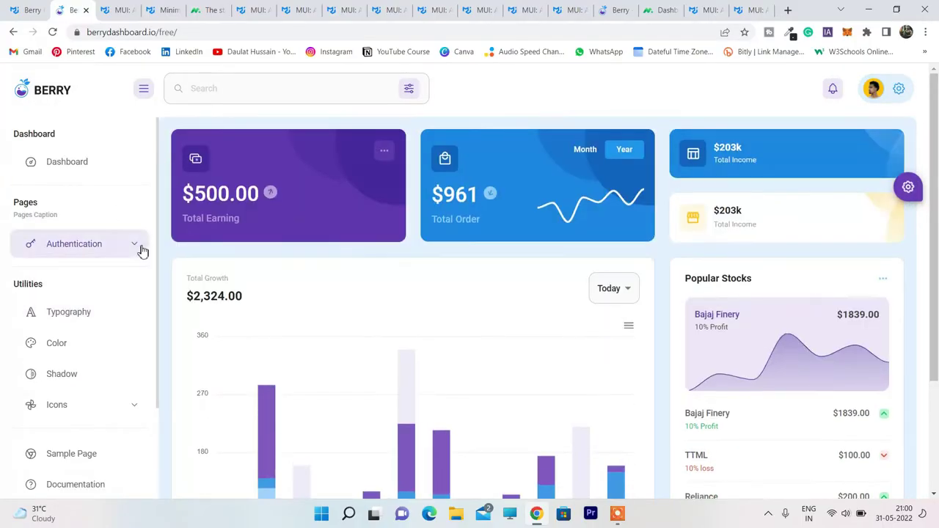
Expand Authentication and open the Login and Register pages in new tabs.
click(140, 246)
click(68, 276)
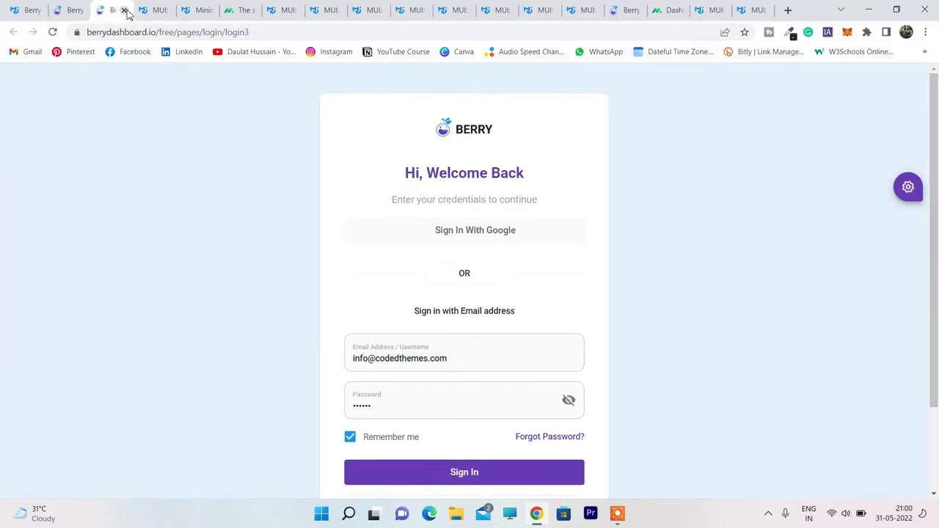
click(73, 15)
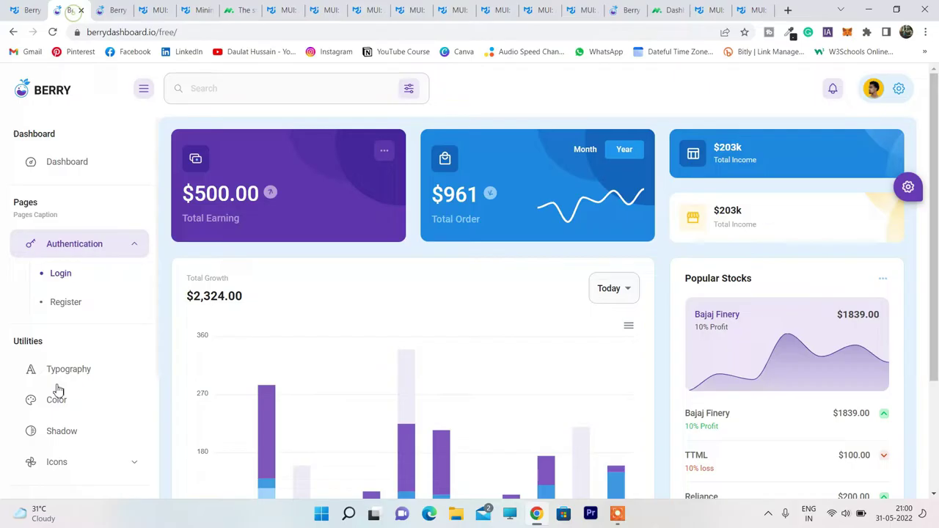
click(65, 308)
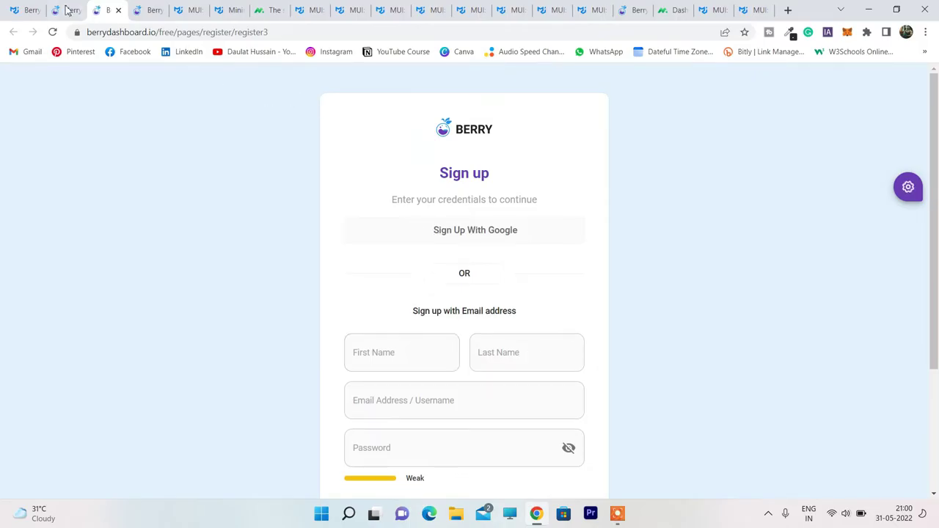
click(63, 11)
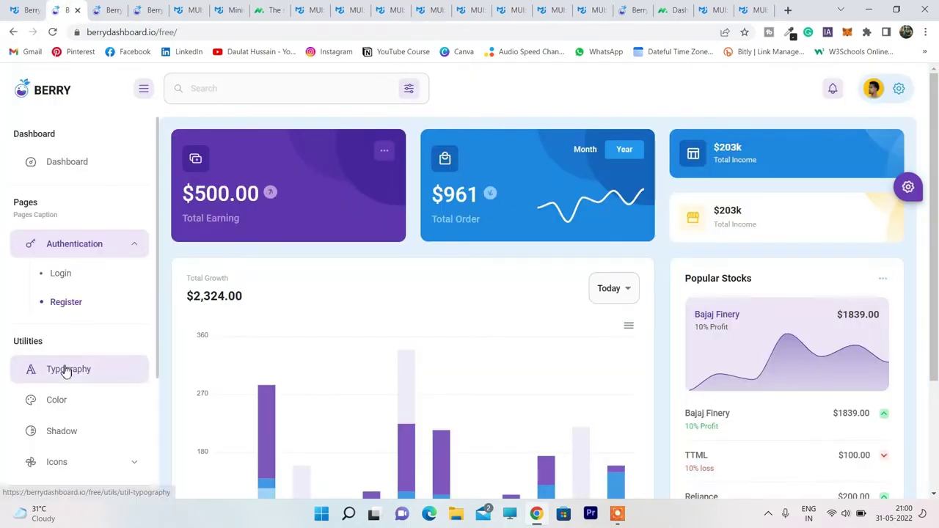
Open the Typography page and scroll through its heading and body styles.
scroll(66, 367, down, 2)
click(82, 220)
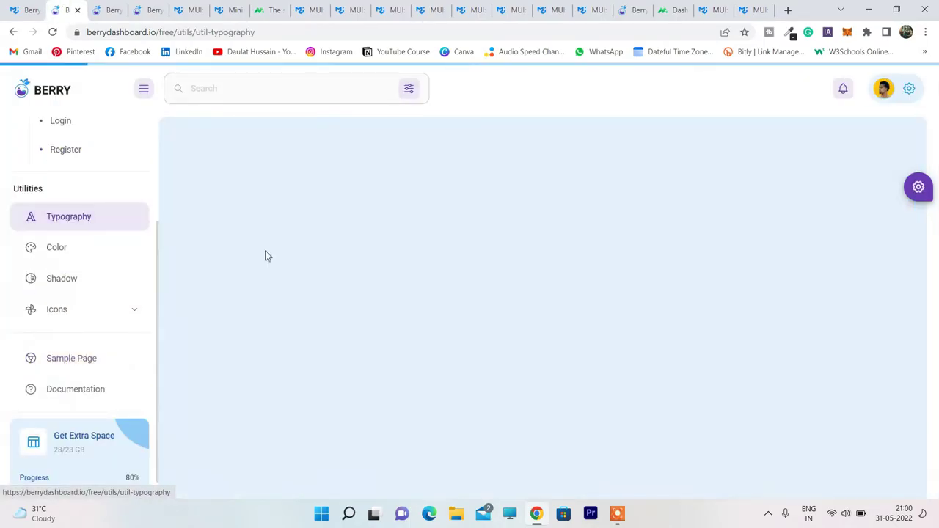
scroll(164, 264, down, 1)
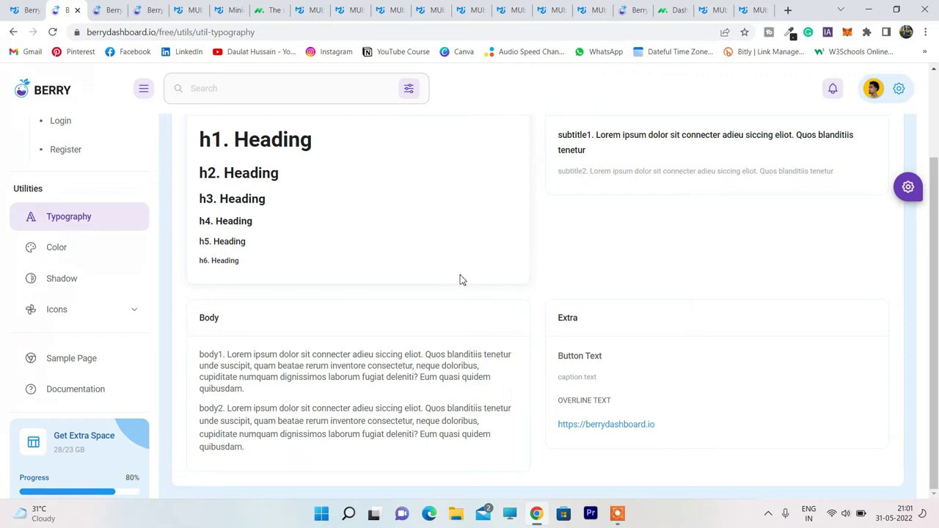
scroll(460, 280, up, 2)
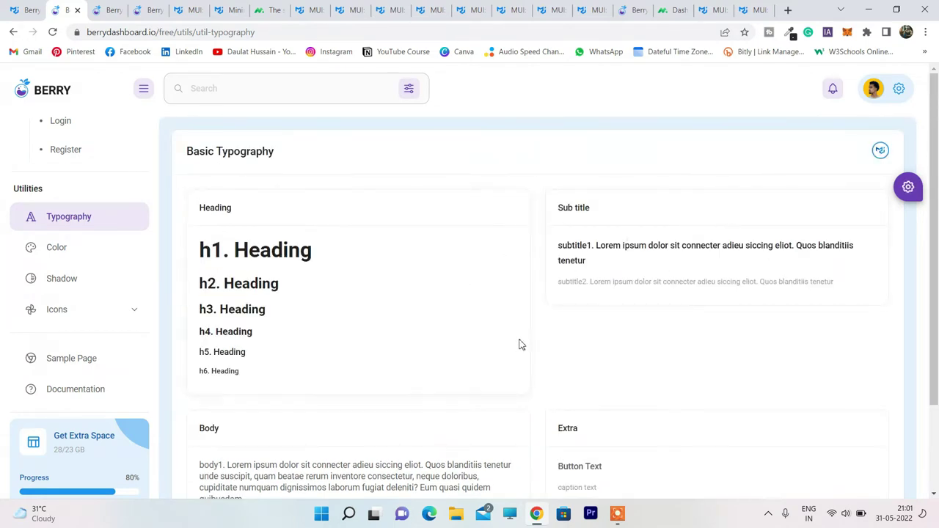
scroll(93, 336, down, 2)
scroll(360, 315, up, 2)
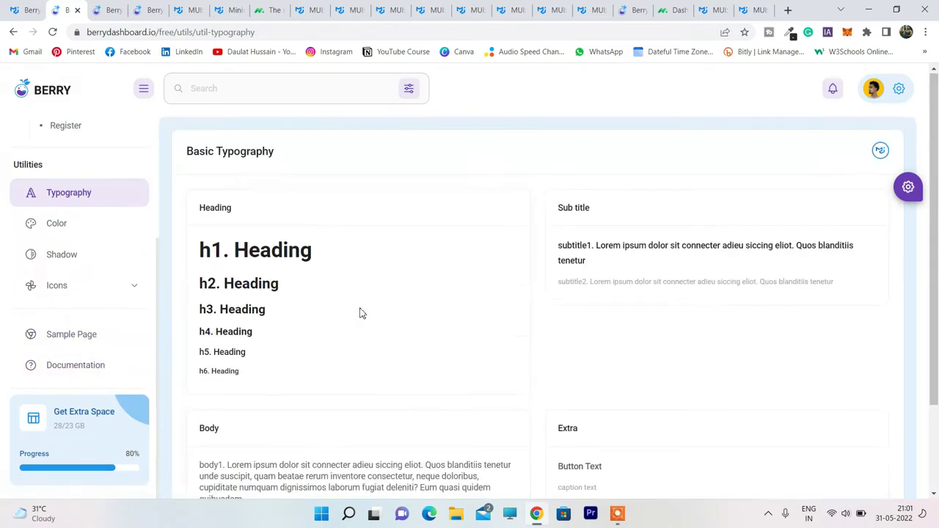
Open the Minimal Free live preview without the Store frame and reload it.
click(23, 10)
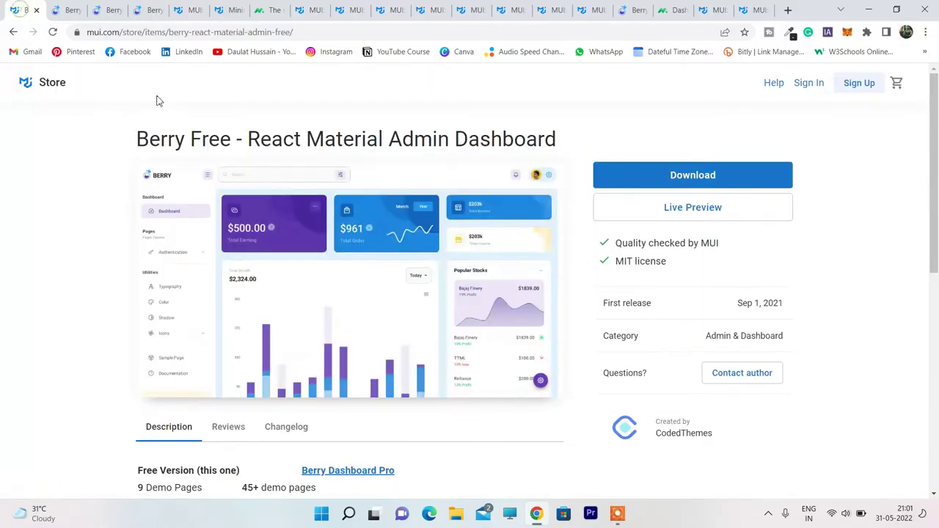
click(14, 32)
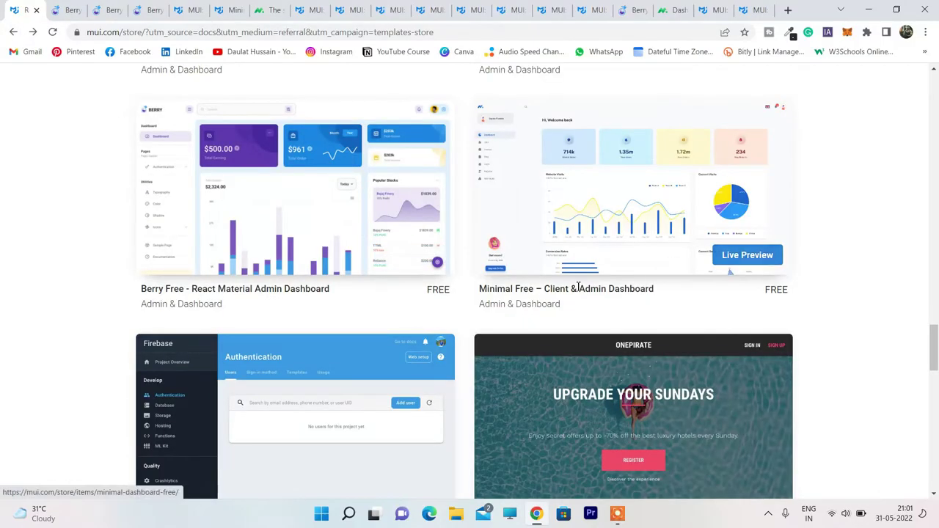
scroll(604, 237, up, 1)
click(622, 243)
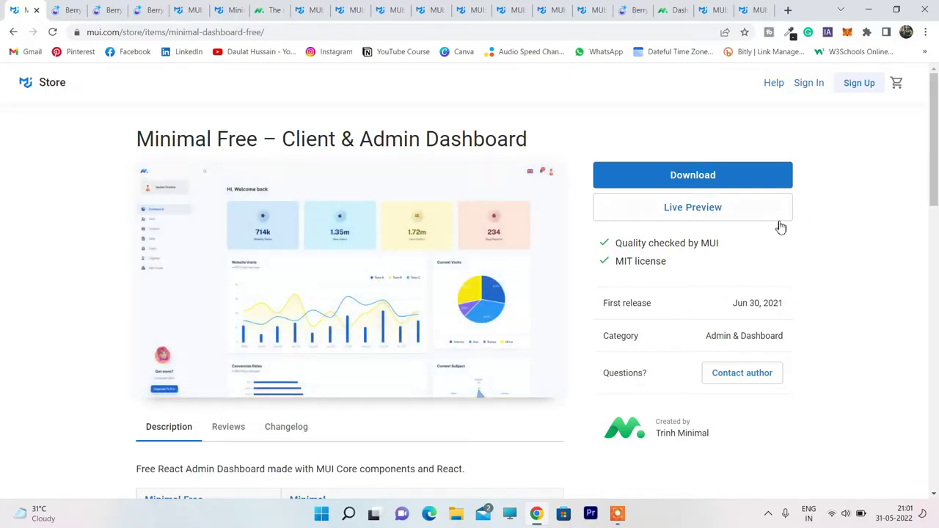
click(724, 218)
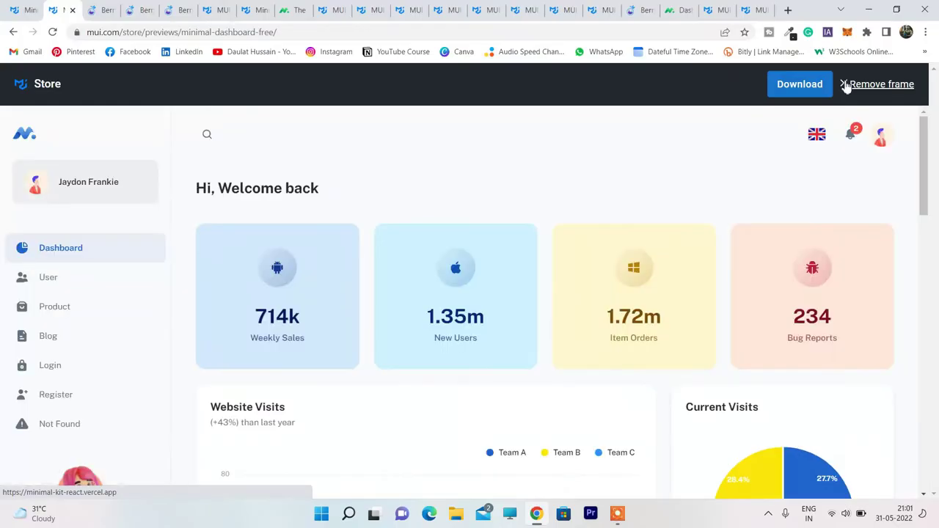
click(845, 85)
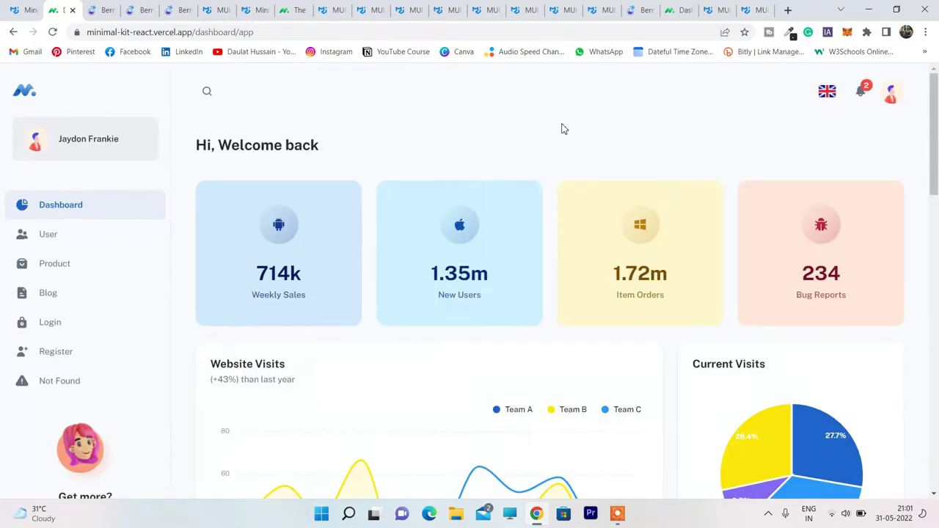
click(52, 32)
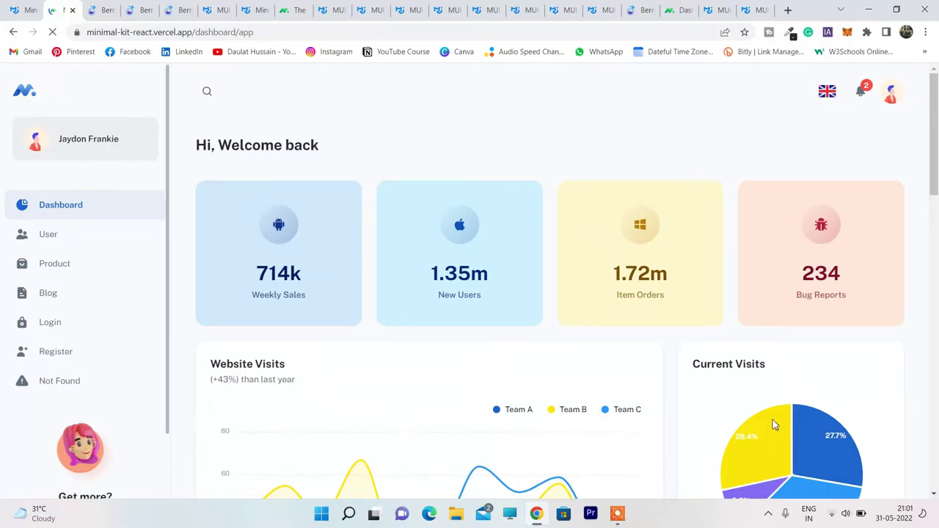
Scroll the Minimal dashboard, then check the account menu and notifications list.
scroll(770, 429, down, 2)
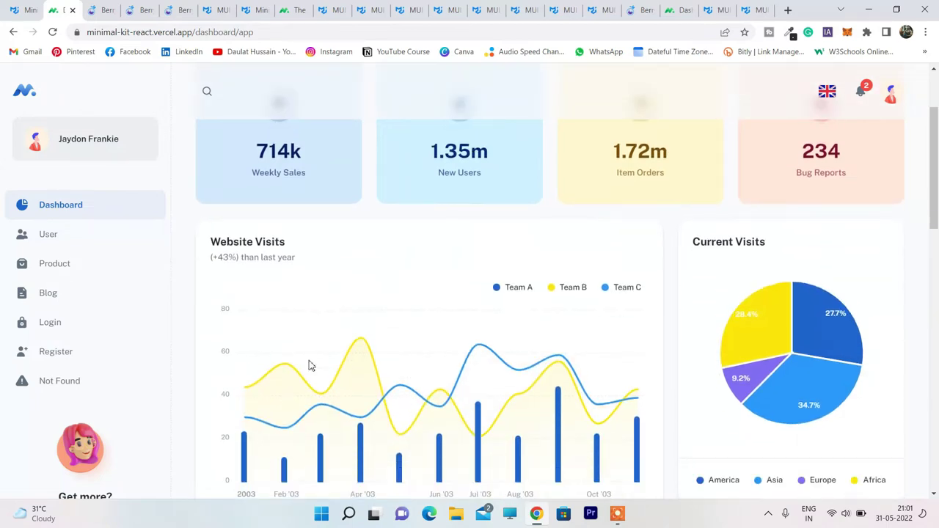
scroll(308, 365, down, 2)
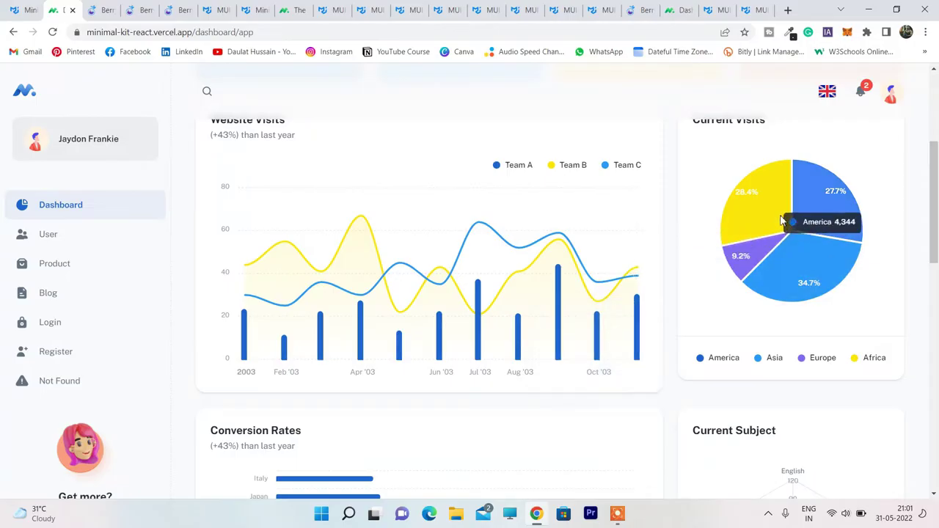
scroll(827, 189, up, 2)
scroll(827, 189, up, 2)
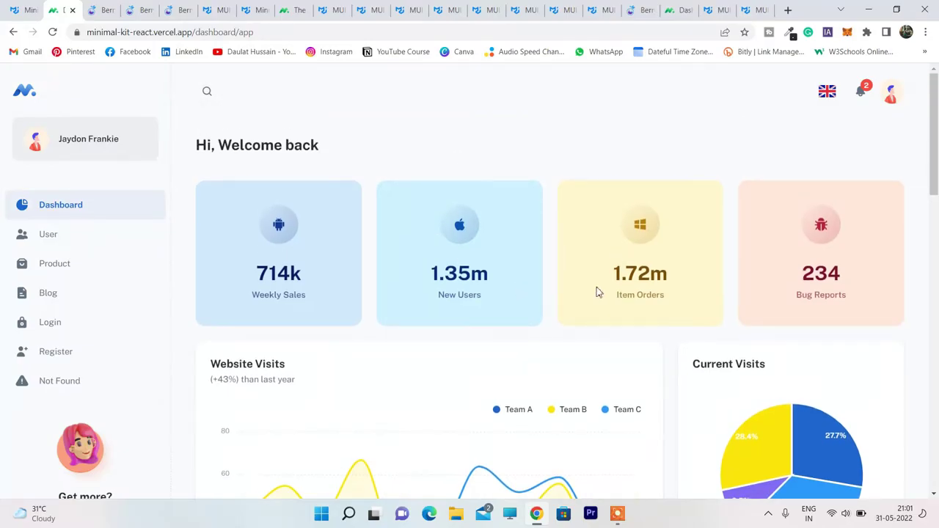
click(890, 101)
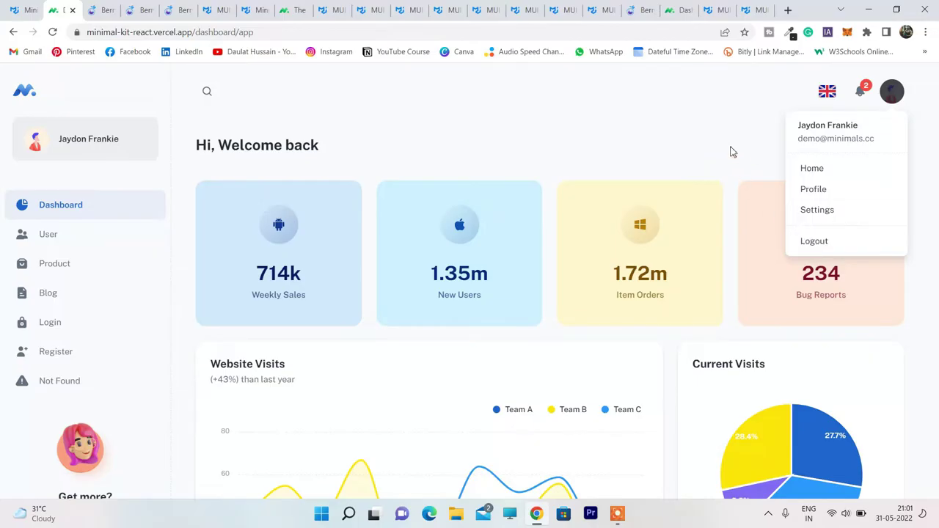
click(858, 96)
click(858, 94)
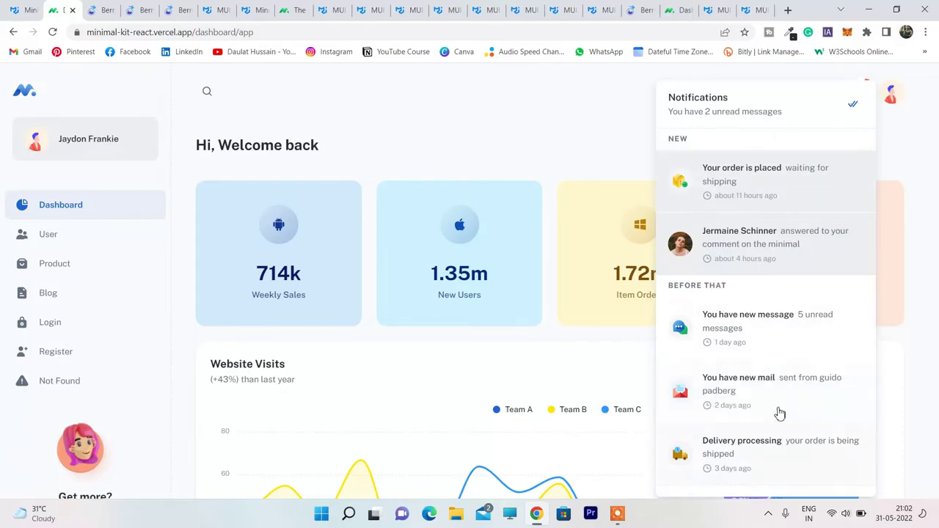
click(575, 126)
Switch the dashboard language to German, then to another language.
click(827, 93)
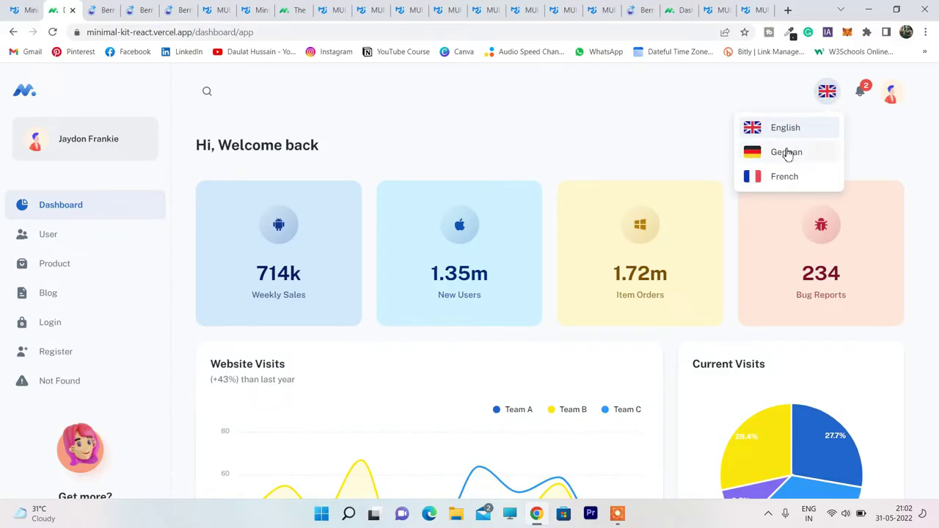
click(787, 153)
click(824, 101)
click(800, 168)
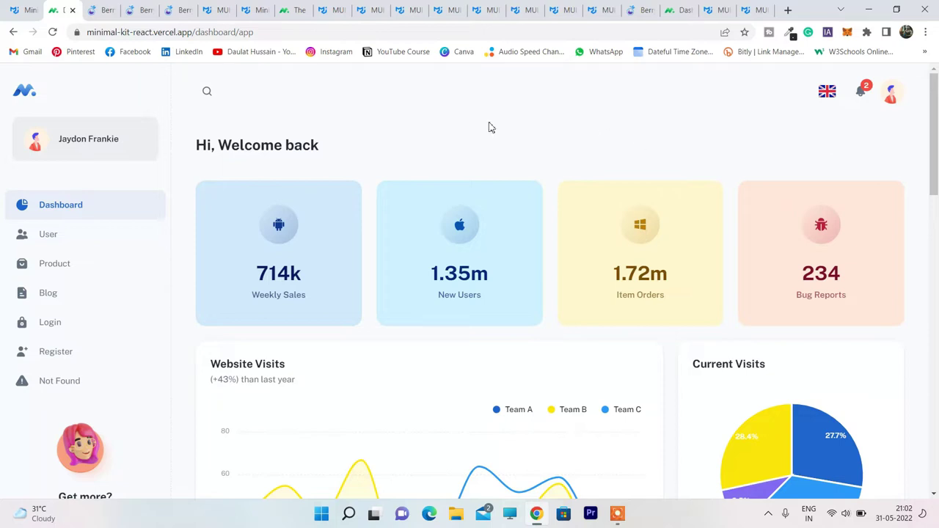
scroll(276, 208, down, 1)
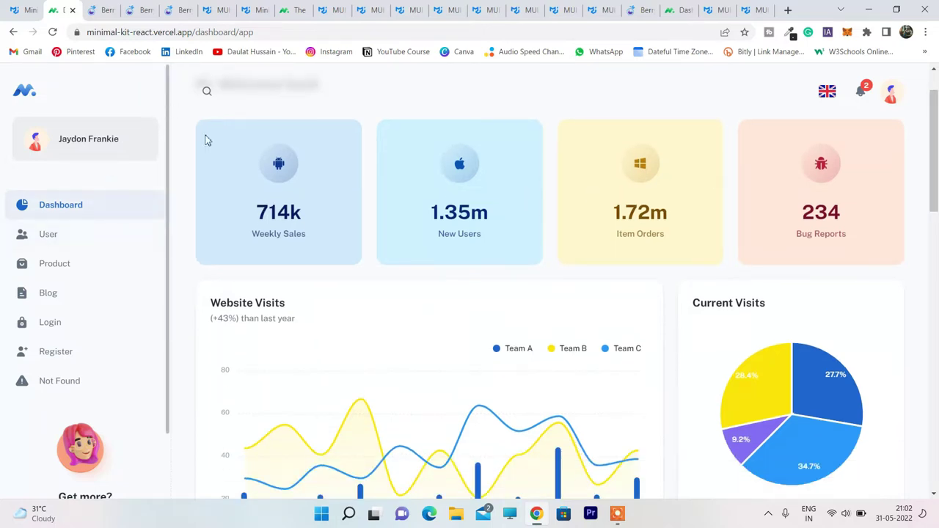
scroll(578, 362, down, 3)
scroll(807, 278, down, 4)
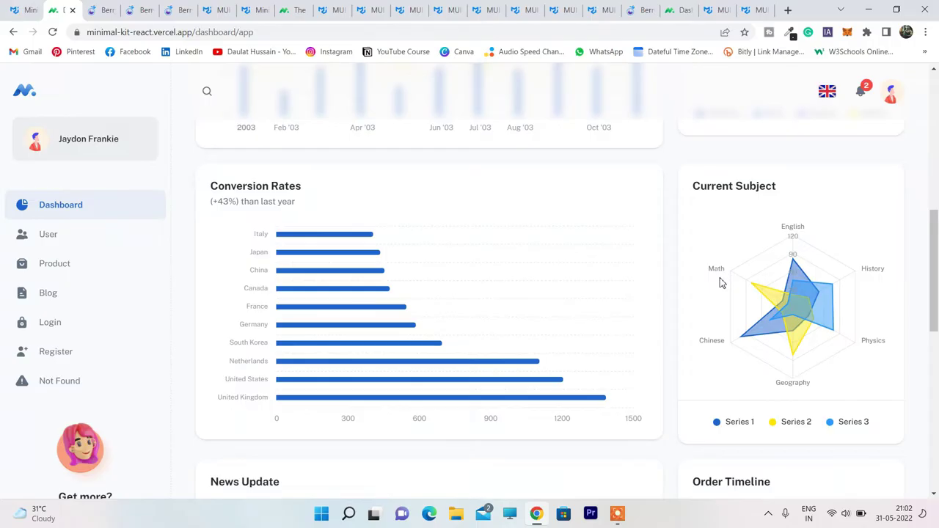
scroll(720, 282, down, 4)
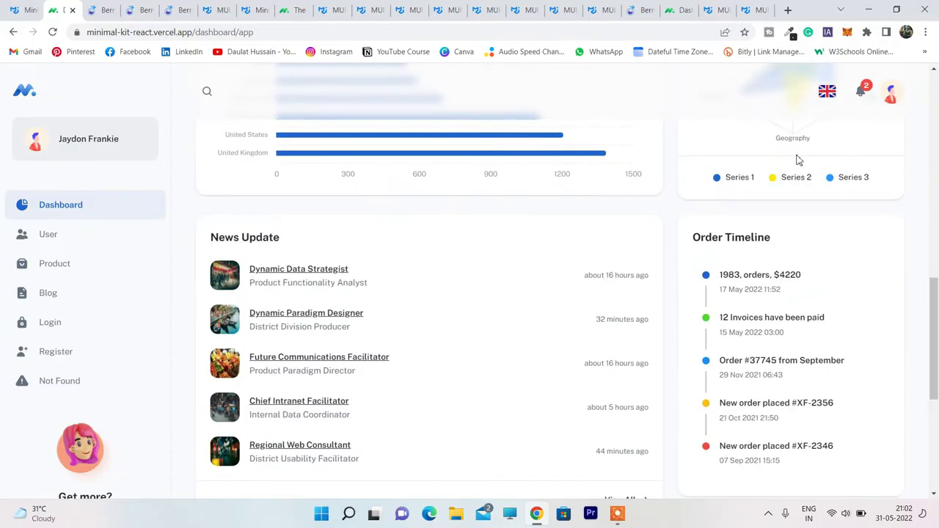
scroll(563, 219, down, 2)
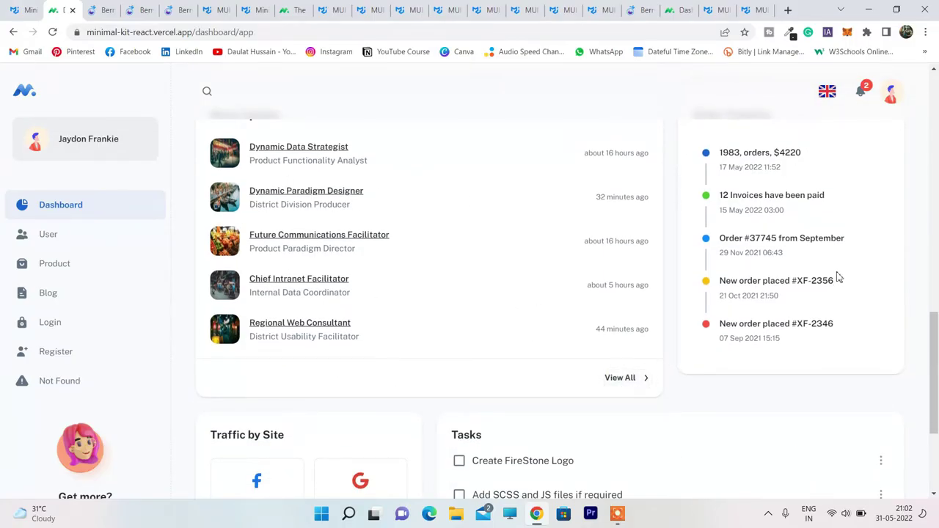
scroll(817, 262, up, 1)
scroll(795, 256, down, 3)
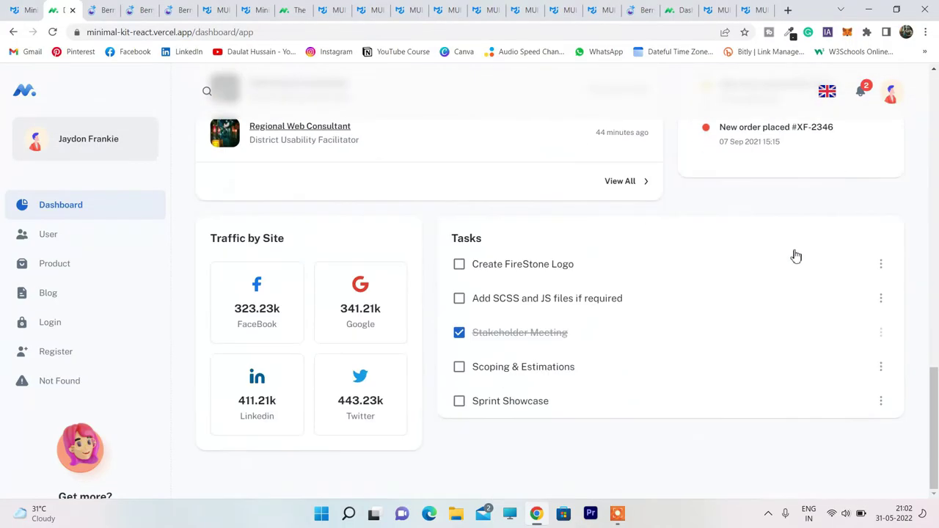
click(458, 265)
click(458, 298)
click(458, 266)
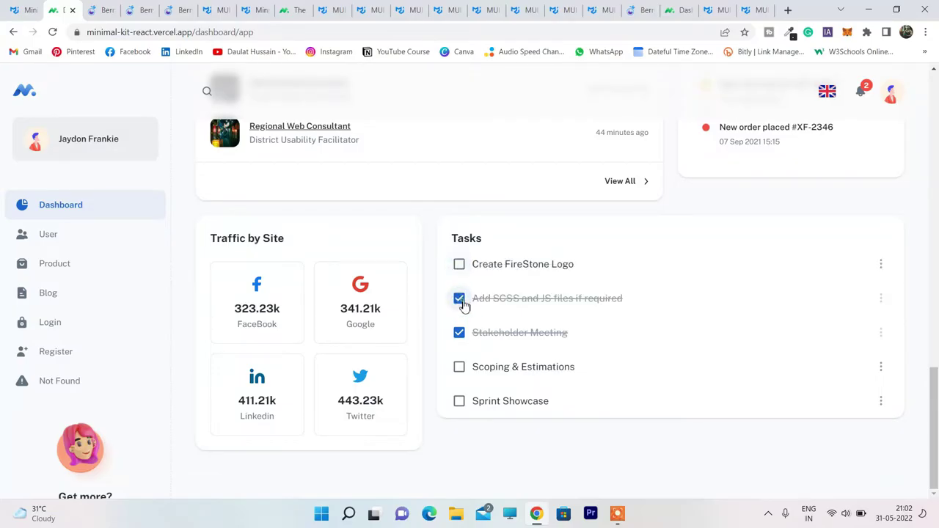
click(458, 300)
click(459, 333)
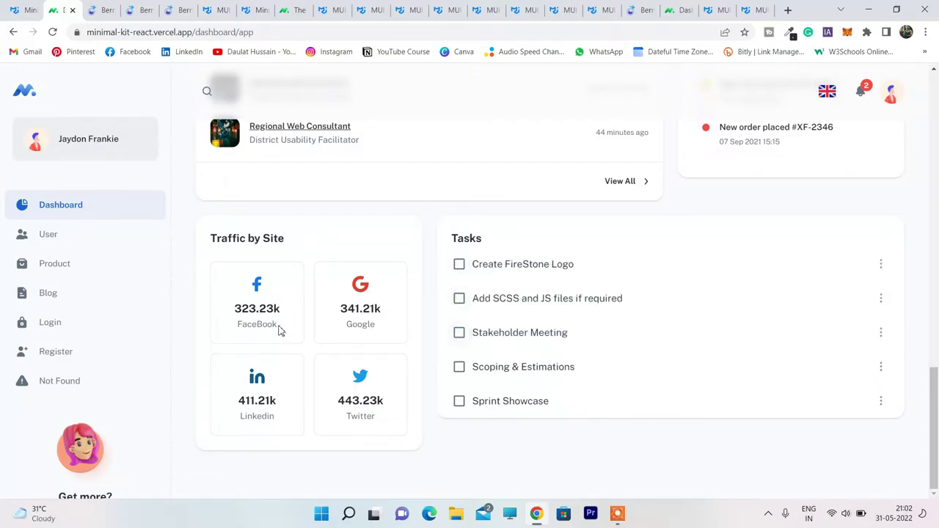
Open the User list and page forward to the last page of the 24 users.
click(51, 236)
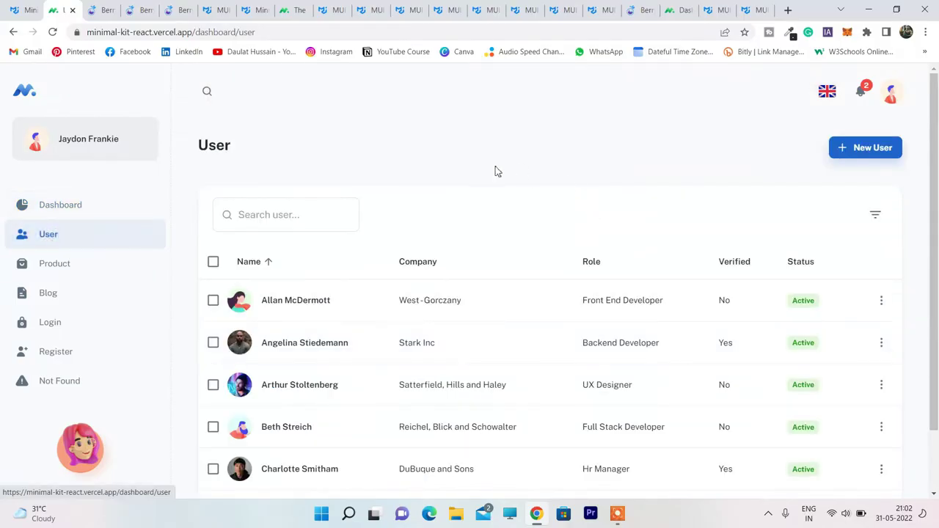
scroll(413, 143, down, 1)
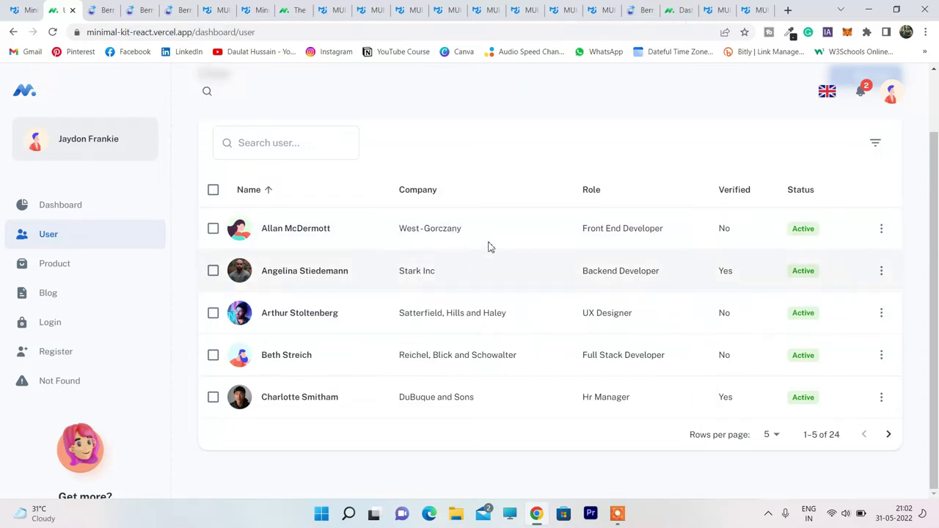
click(888, 434)
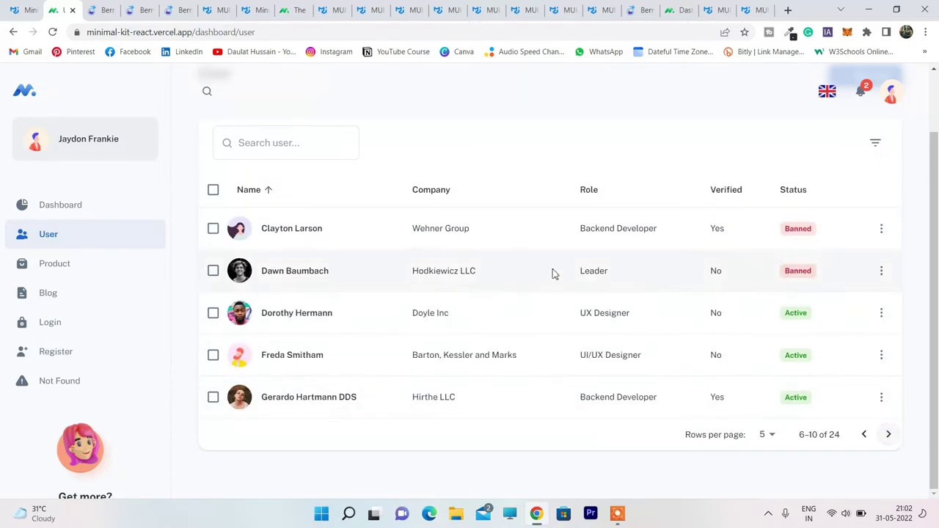
click(888, 435)
click(889, 435)
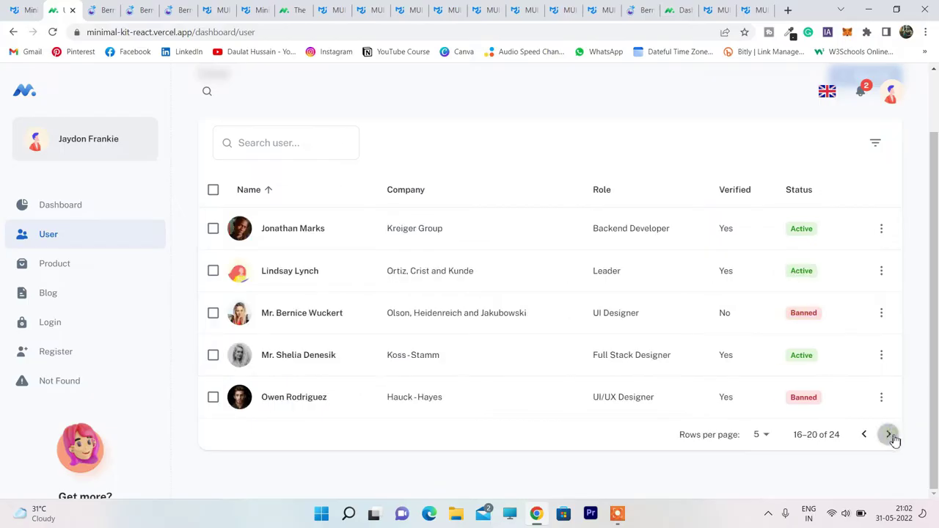
click(888, 435)
Page back to the first users, open and dismiss a row's actions menu, then return to Dashboard.
click(863, 434)
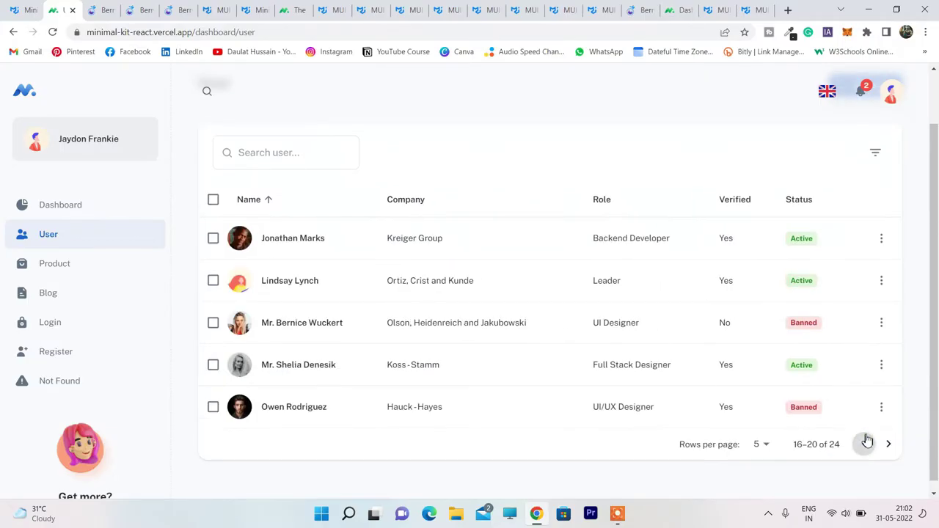
click(863, 443)
double_click(862, 444)
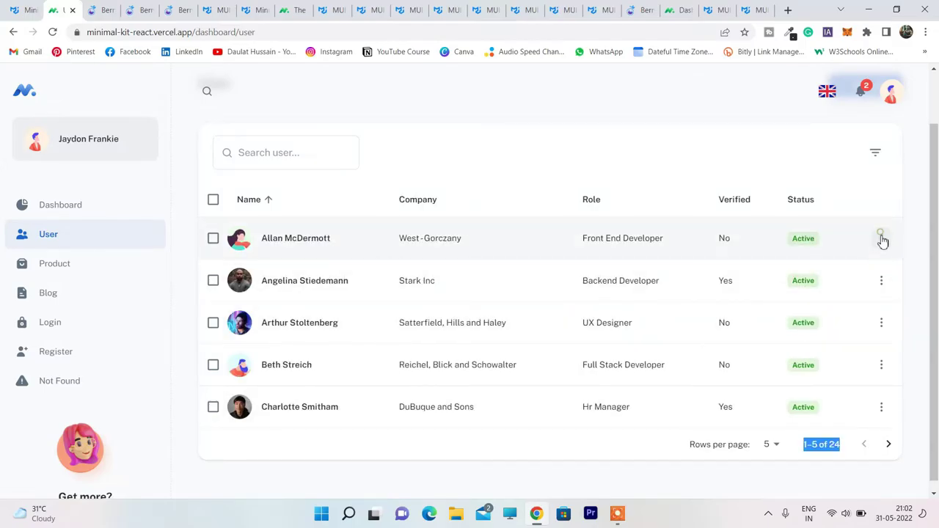
click(881, 238)
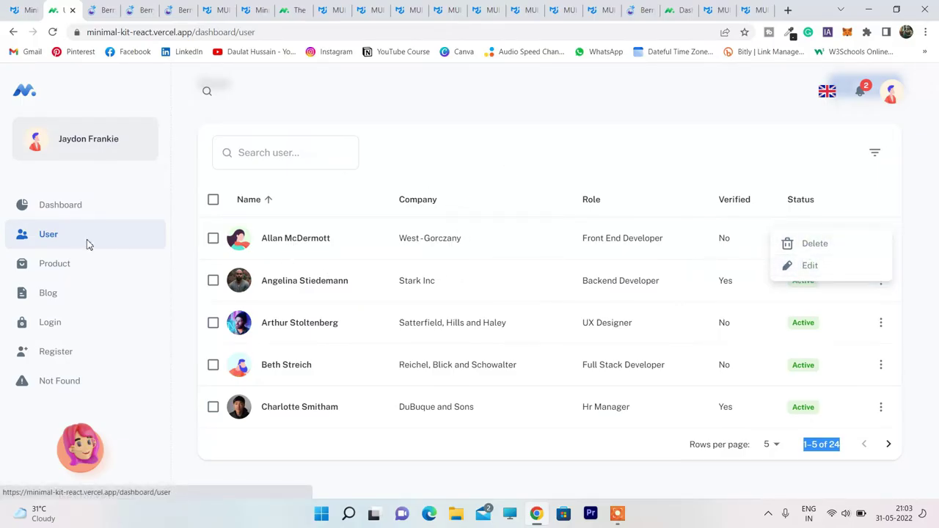
click(58, 262)
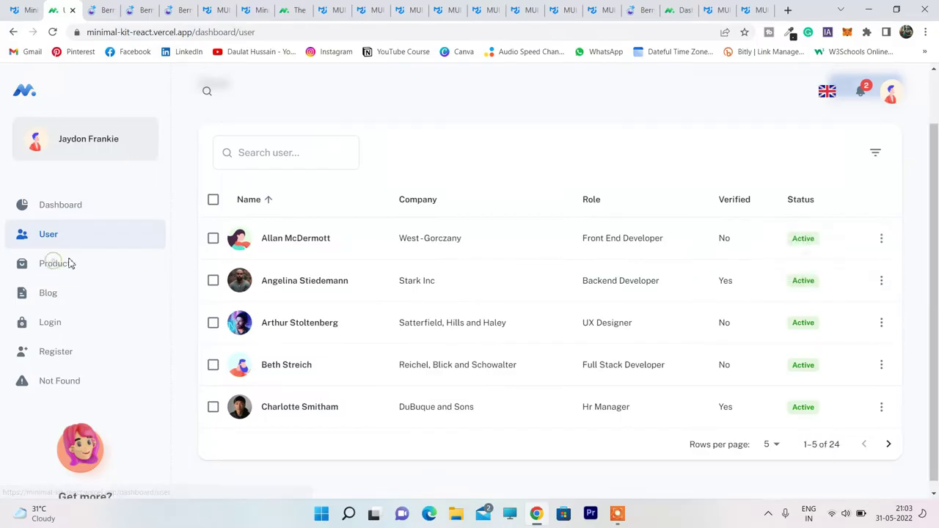
click(70, 208)
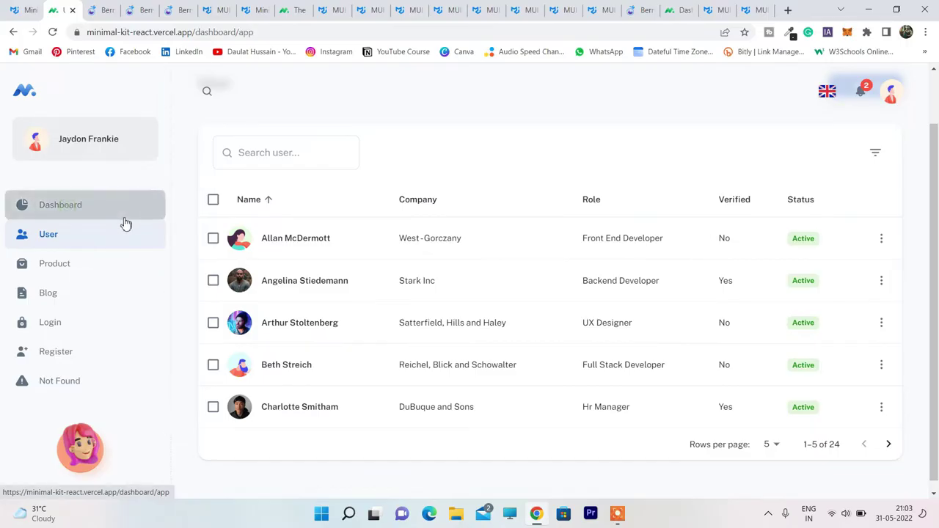
Open the Products page and check the Sort By options, keeping Newest.
click(64, 270)
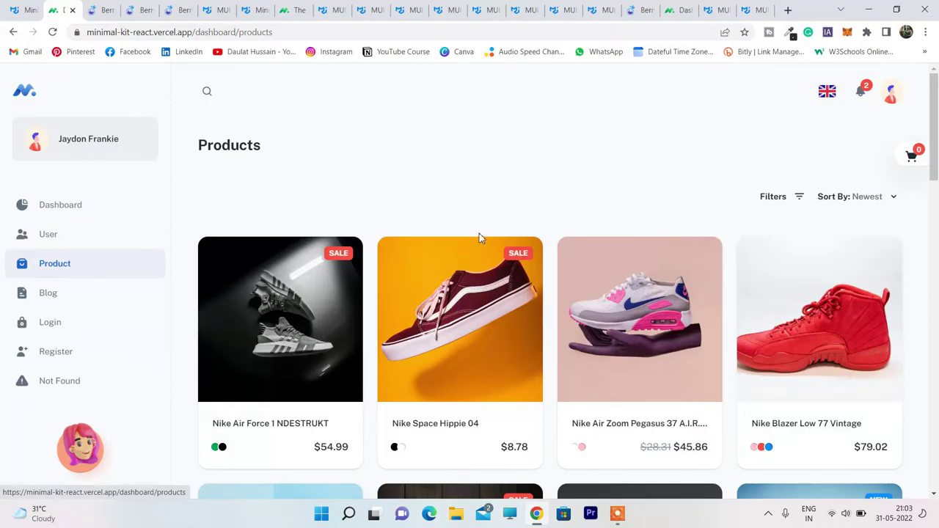
scroll(457, 257, down, 2)
scroll(268, 189, up, 1)
scroll(267, 189, up, 1)
click(894, 196)
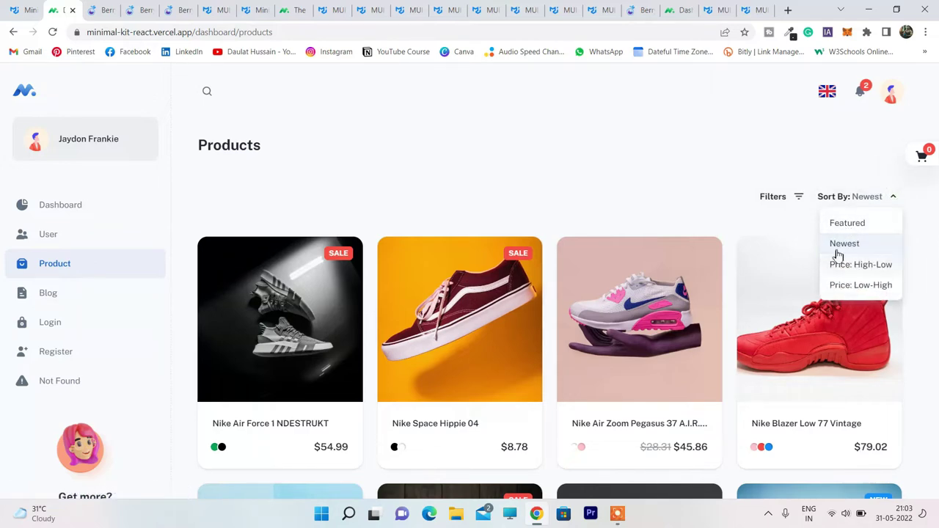
click(800, 199)
Scroll down through the shoe catalogue to its last row.
scroll(367, 184, down, 2)
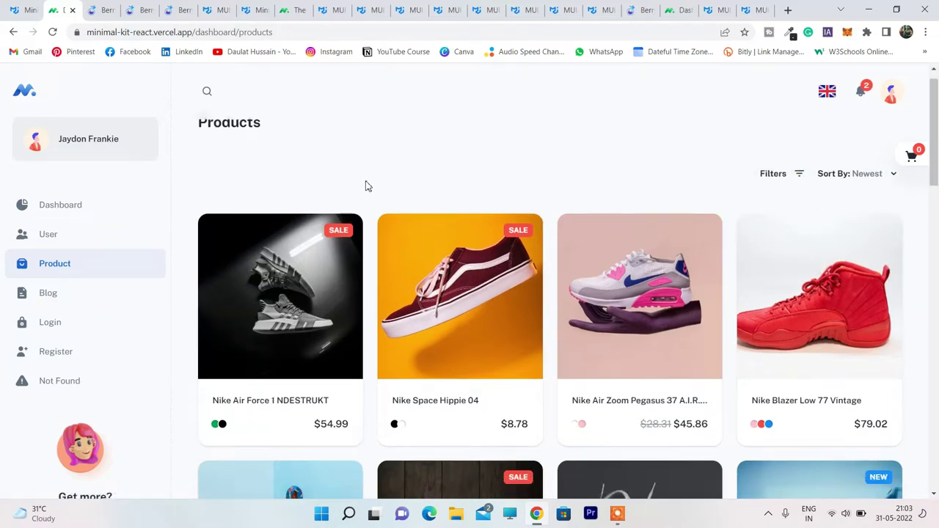
scroll(342, 253, up, 2)
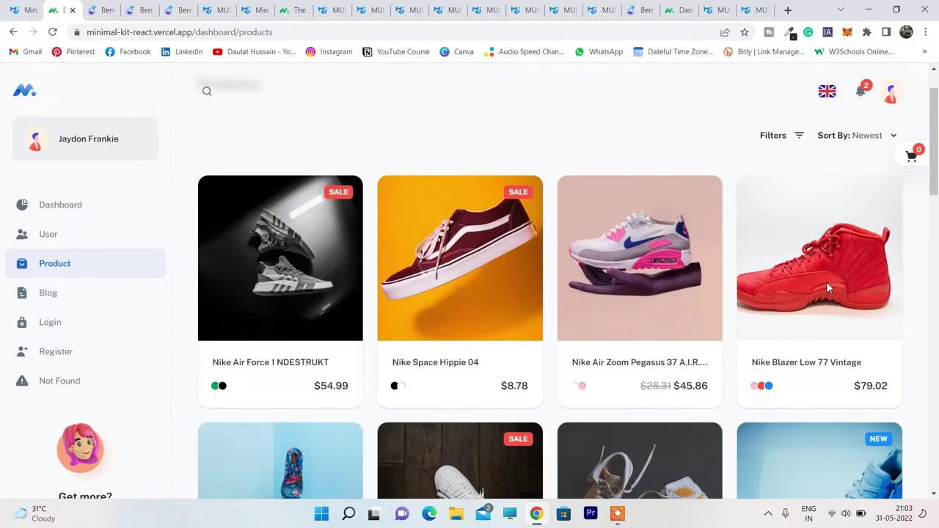
scroll(829, 289, down, 2)
scroll(277, 322, up, 3)
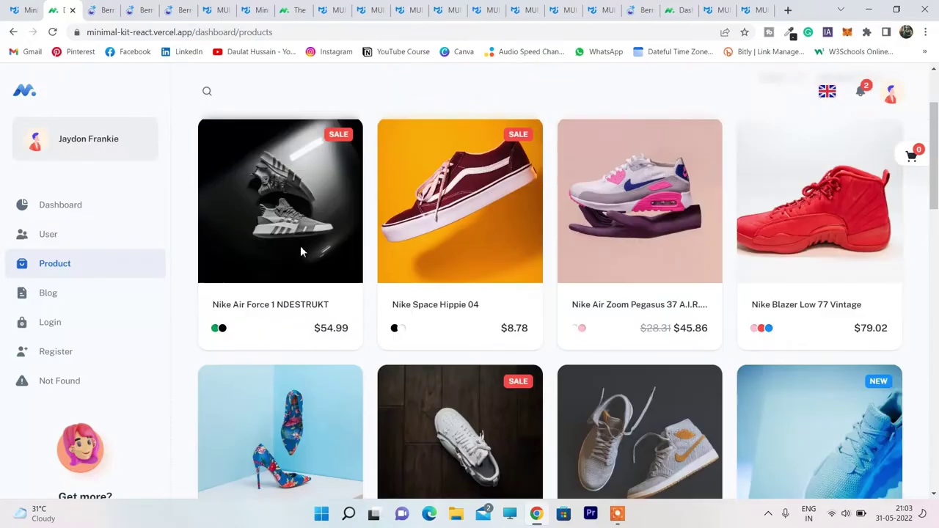
scroll(609, 328, down, 10)
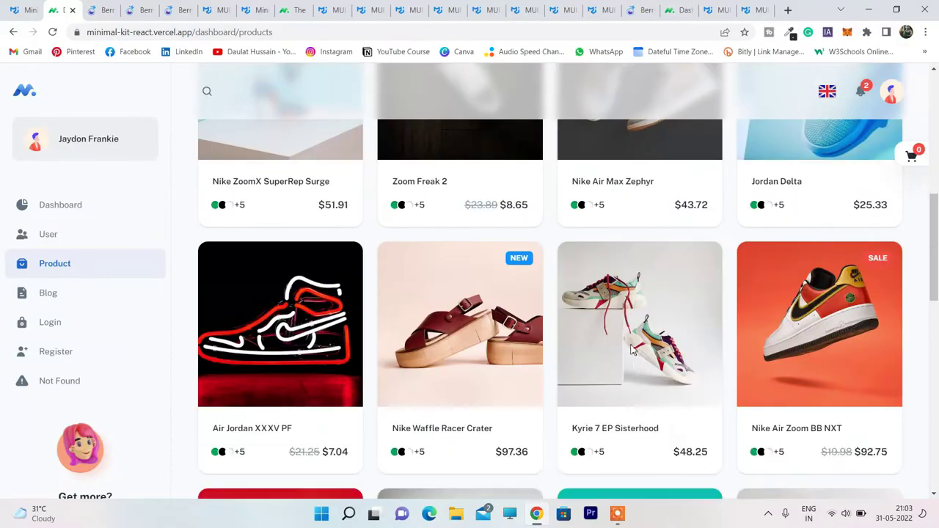
scroll(610, 323, down, 6)
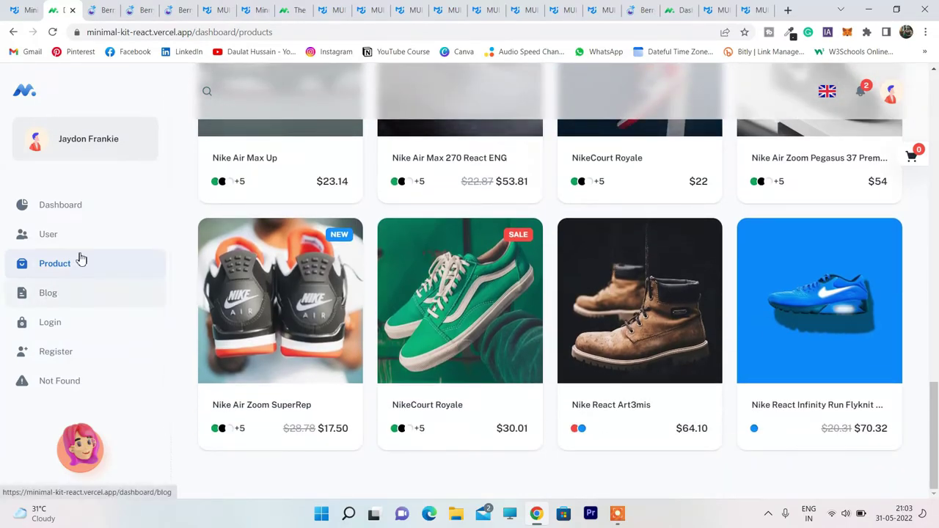
Go to the Blog page and check its sort options, leaving Latest selected.
click(74, 205)
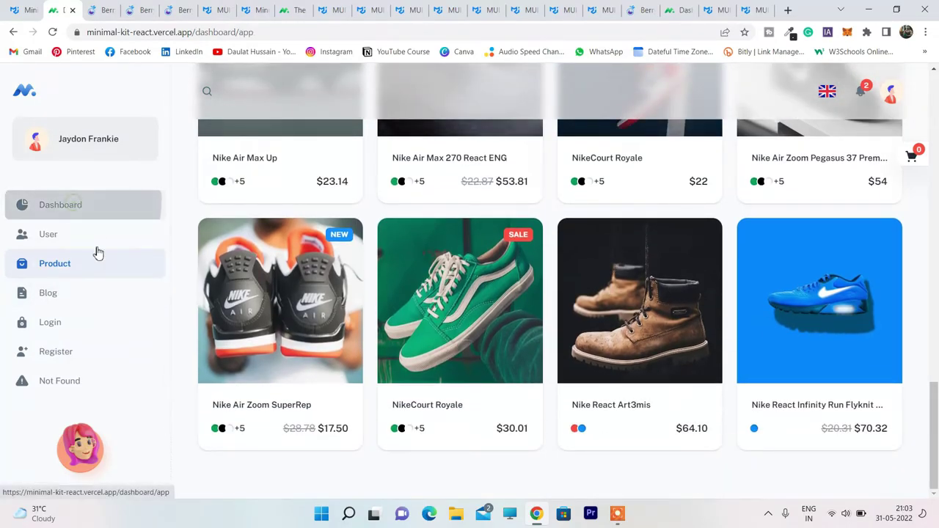
click(47, 294)
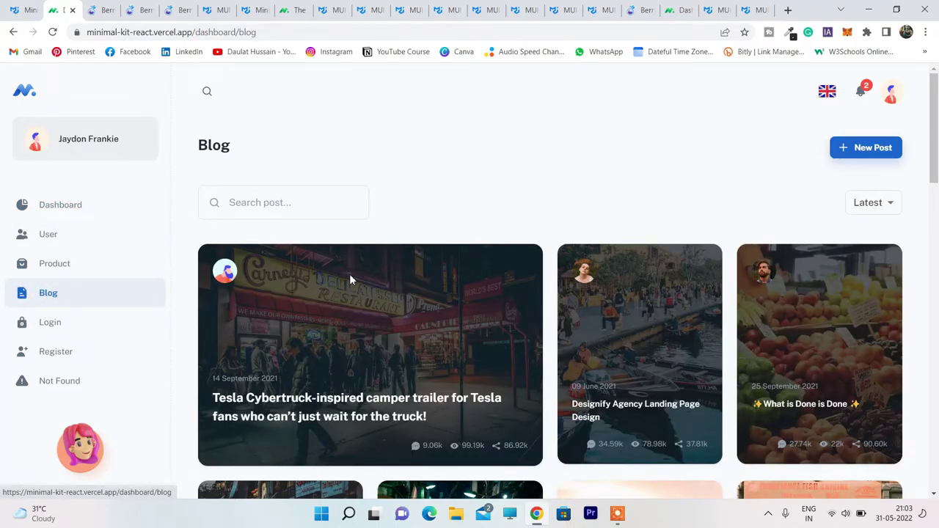
scroll(491, 204, down, 3)
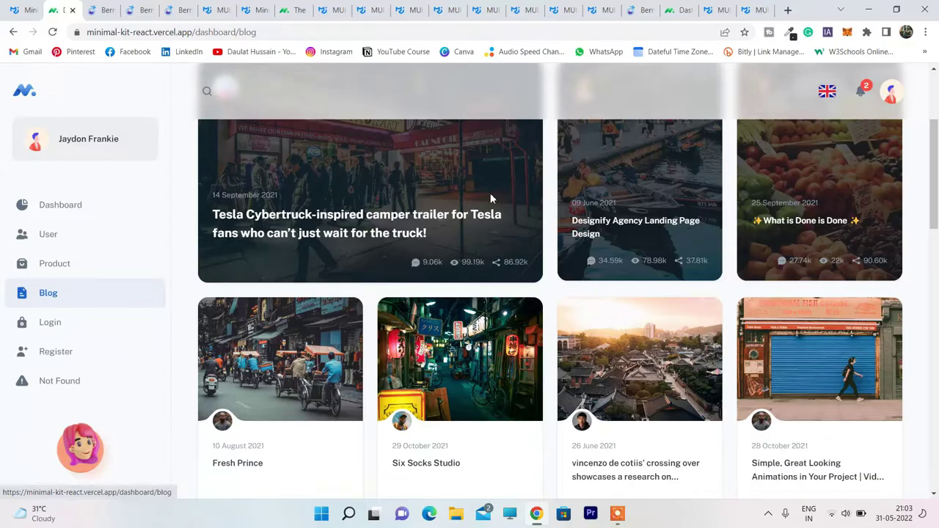
scroll(528, 242, up, 3)
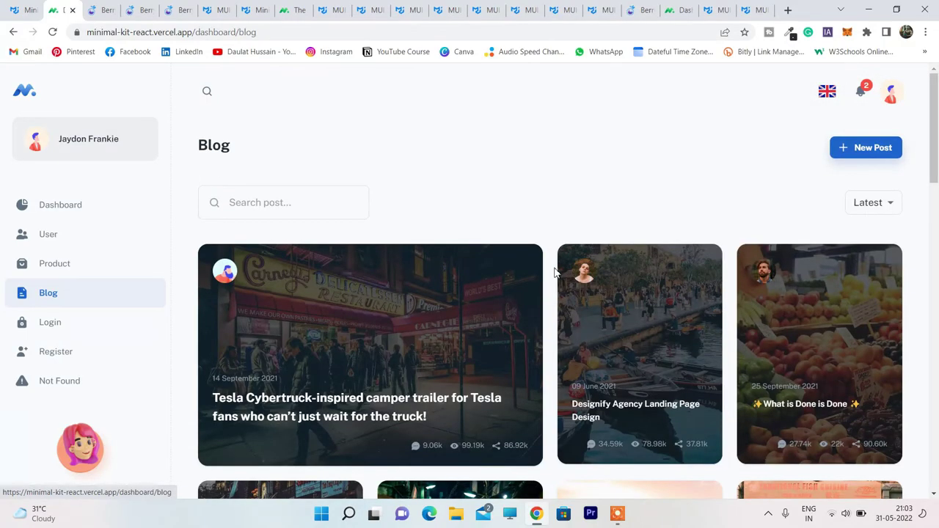
click(886, 203)
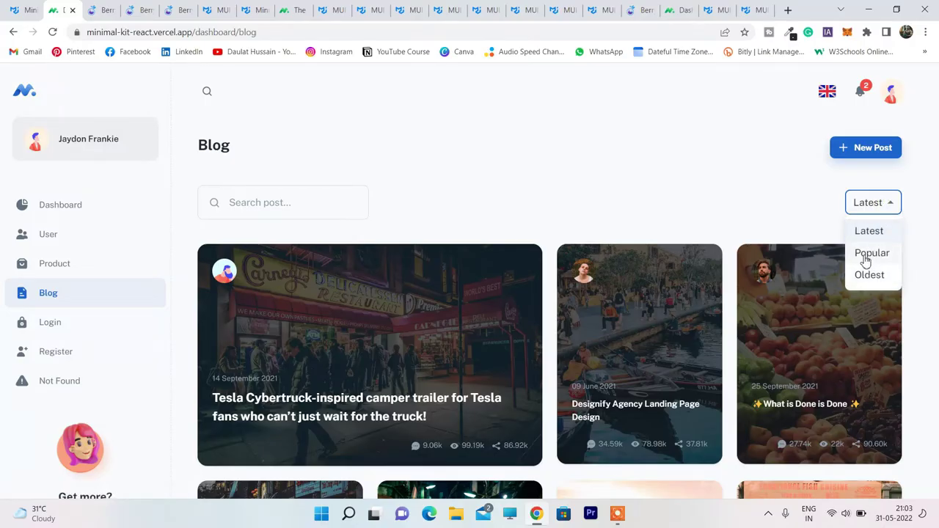
click(843, 159)
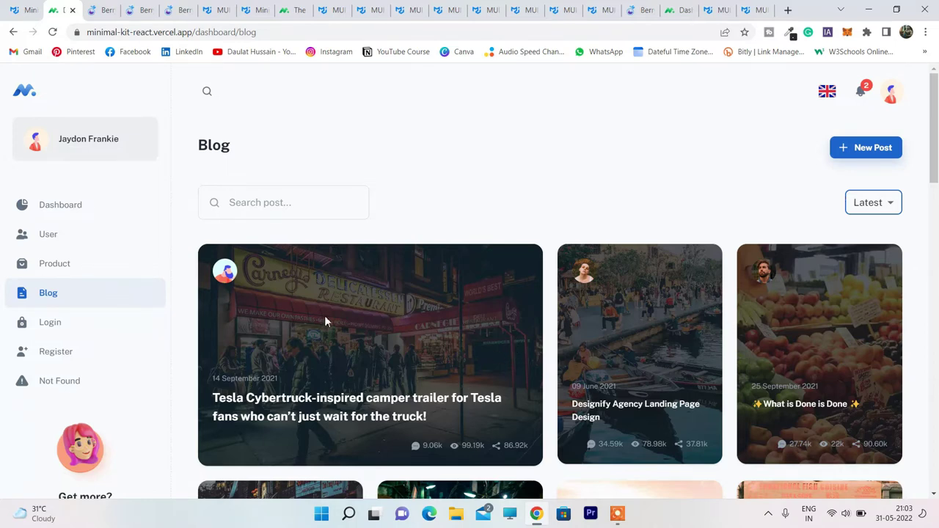
Scroll through the blog posts, then open the Login page.
scroll(327, 321, down, 5)
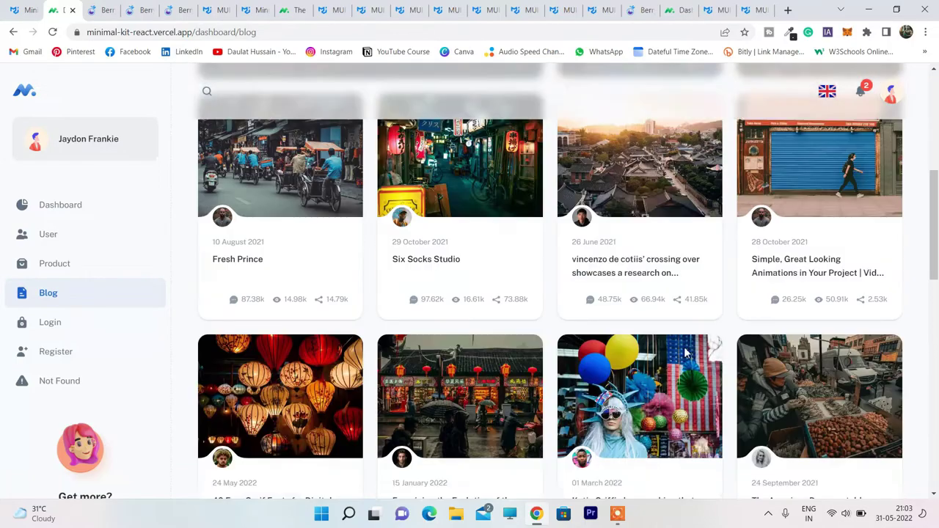
scroll(685, 354, down, 1)
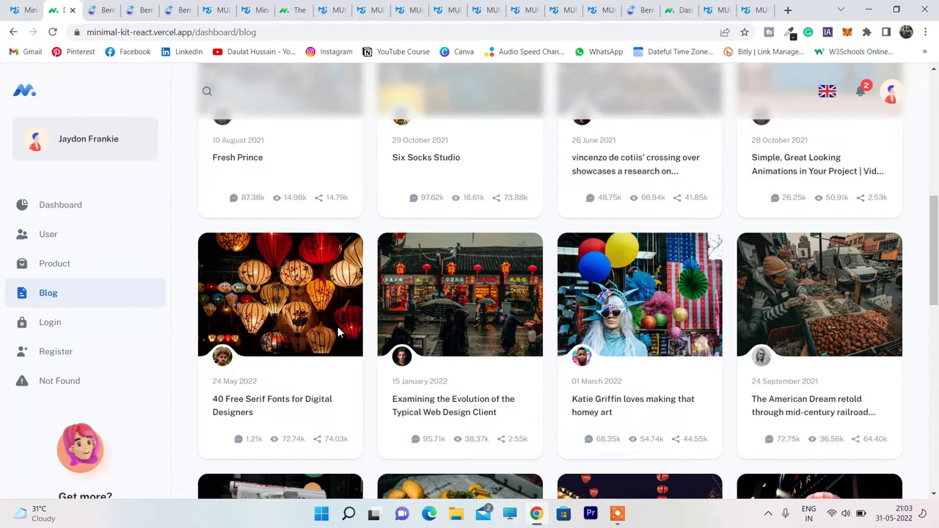
scroll(618, 235, up, 3)
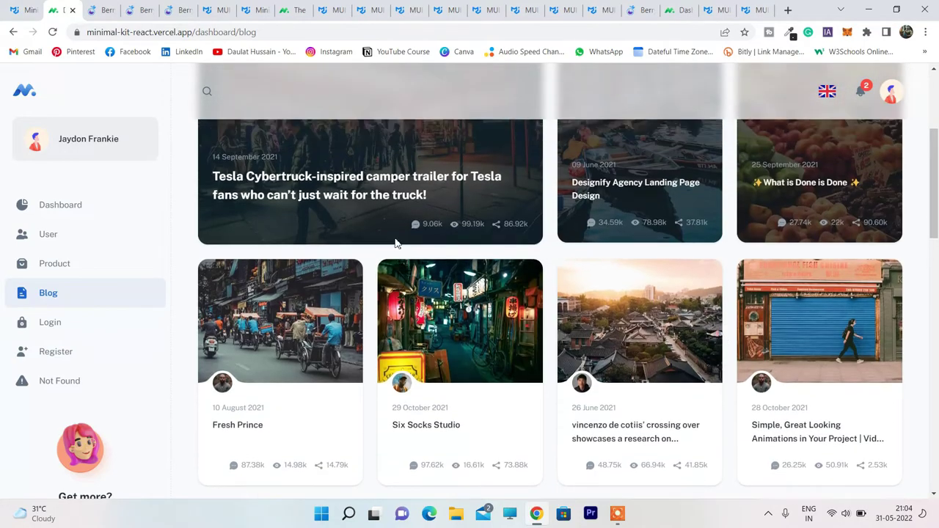
scroll(754, 269, up, 3)
scroll(521, 277, down, 1)
scroll(522, 278, down, 9)
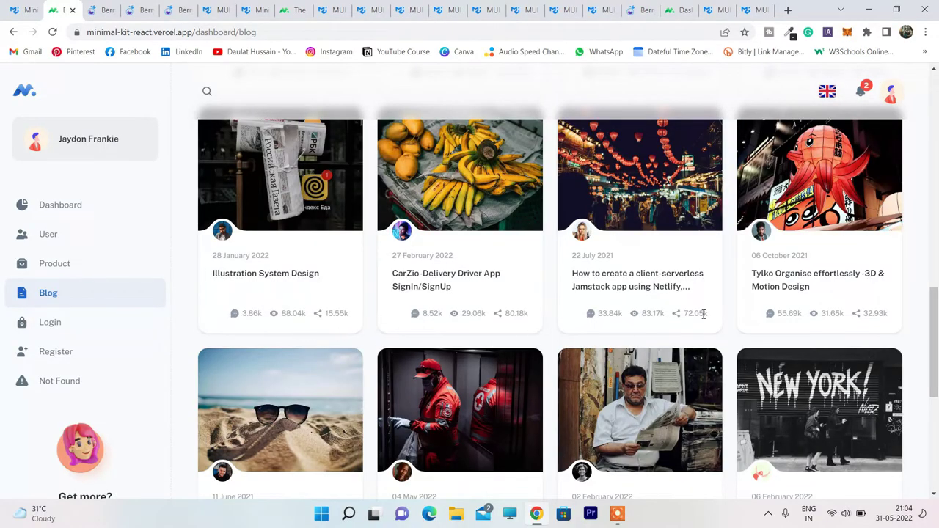
scroll(703, 313, down, 5)
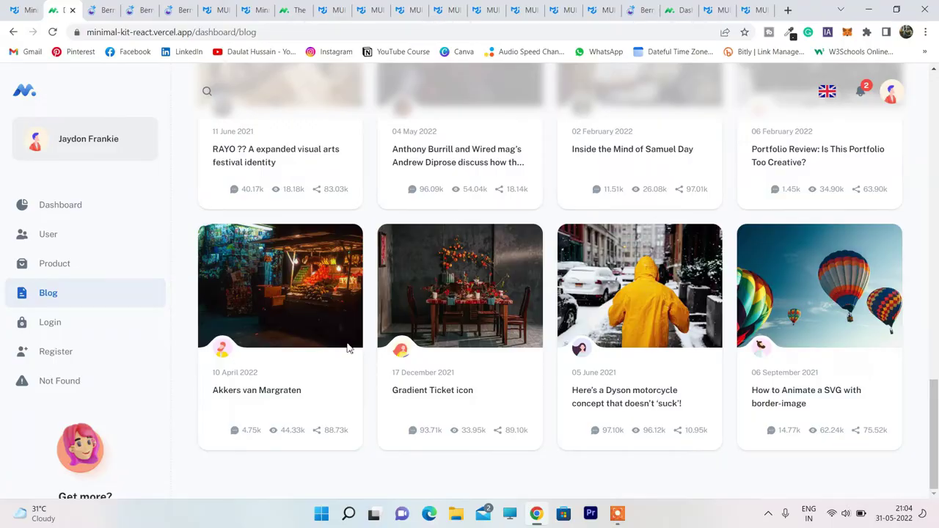
click(63, 328)
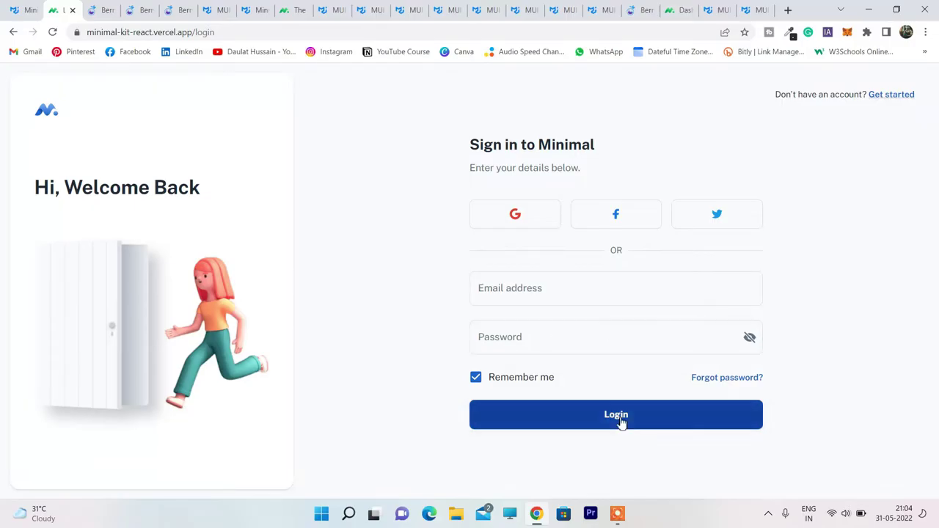
Preview the Register and Not Found pages, going back to the Blog each time.
click(13, 32)
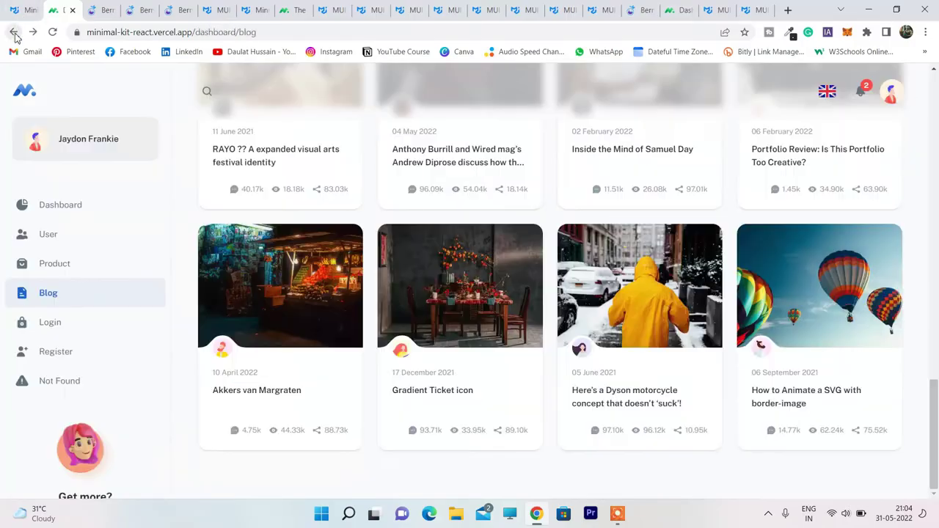
click(65, 352)
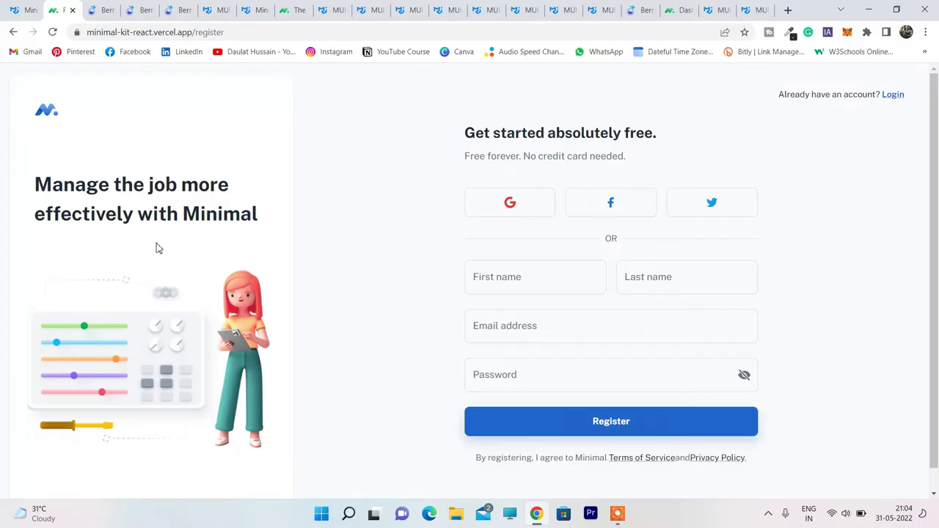
click(13, 31)
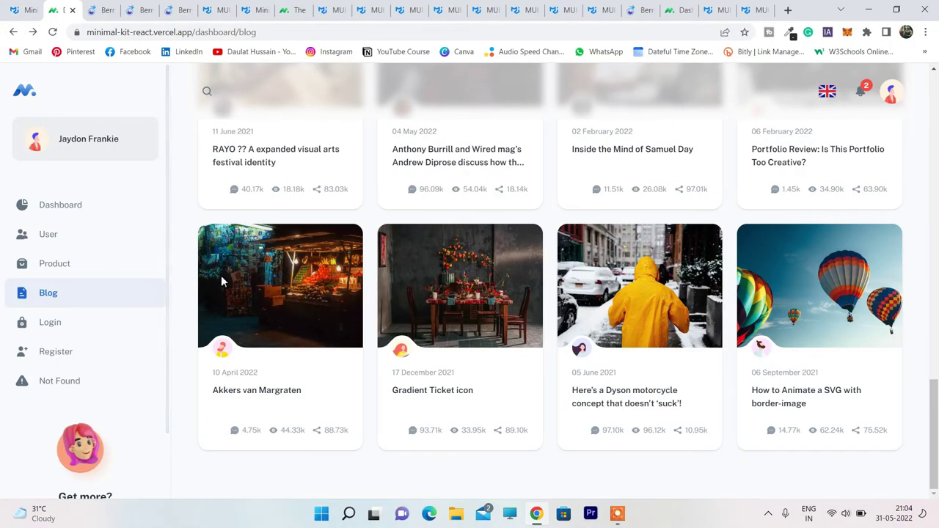
click(71, 381)
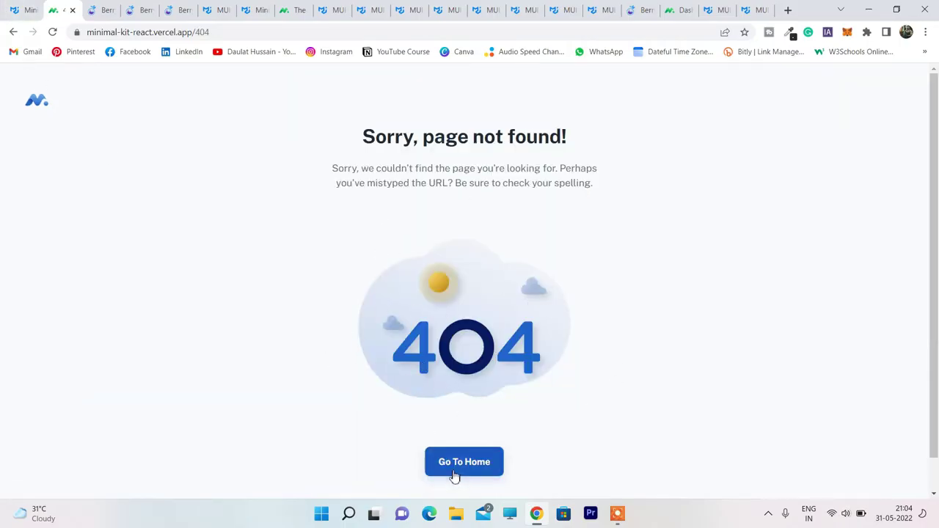
click(12, 31)
Scroll the blog feed and sidebar back up to the top.
scroll(120, 333, down, 2)
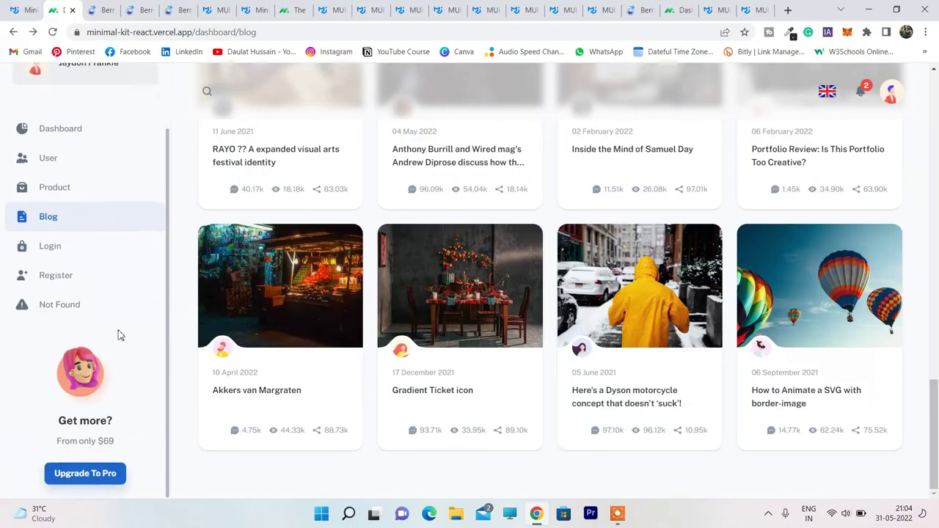
scroll(109, 330, up, 1)
scroll(117, 323, down, 1)
scroll(117, 322, up, 2)
scroll(110, 440, down, 1)
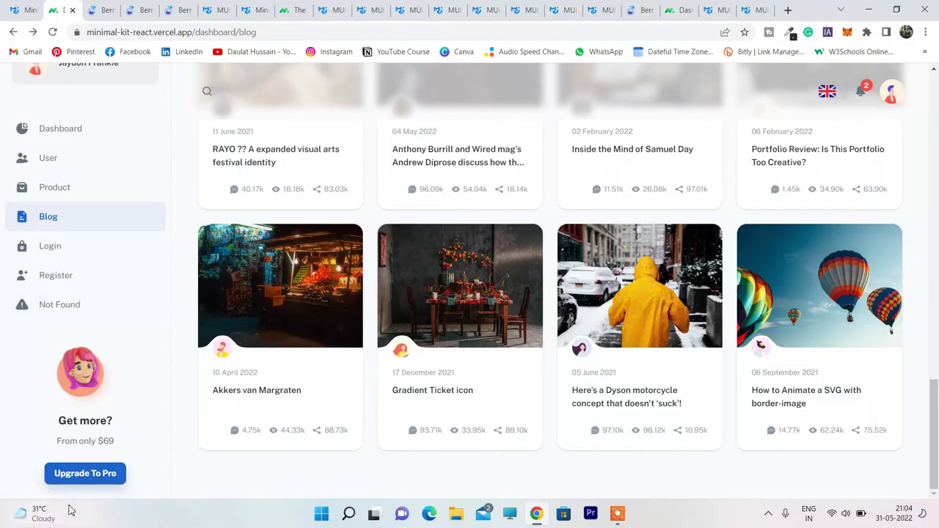
scroll(848, 161, up, 8)
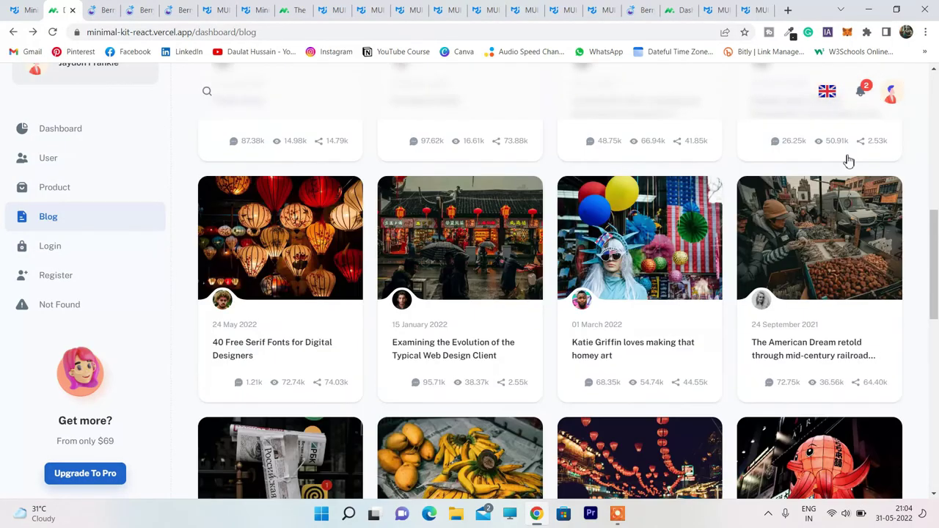
scroll(847, 155, up, 5)
scroll(71, 161, up, 2)
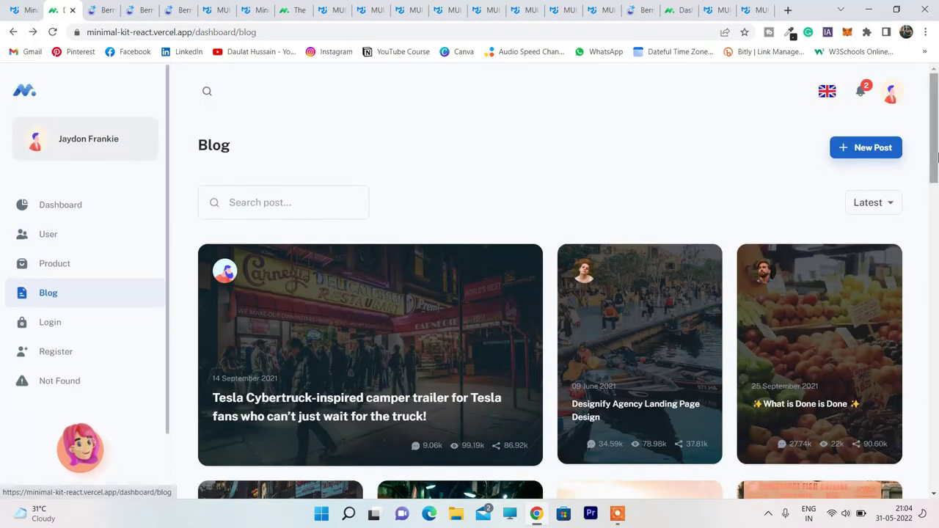
Restore the browser to a smaller window, resize it, and try the navigation drawer.
click(897, 10)
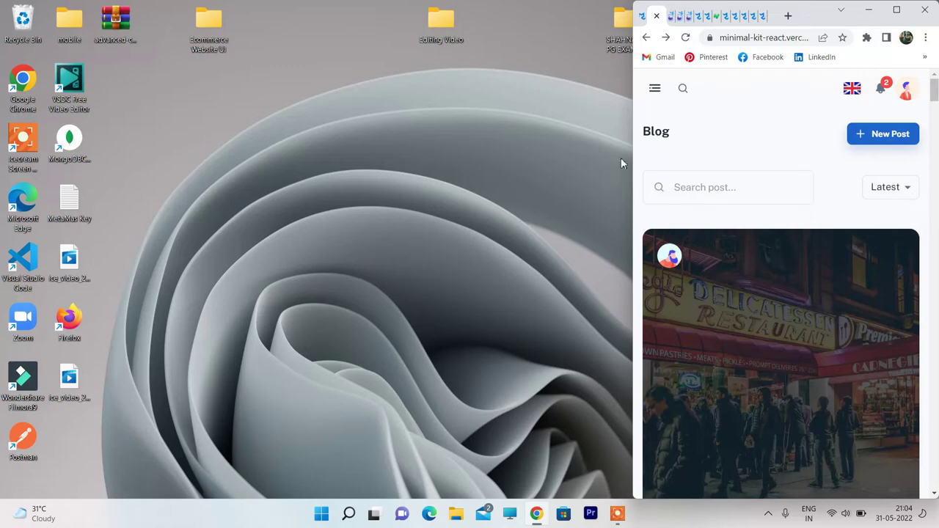
drag(632, 160, 263, 164)
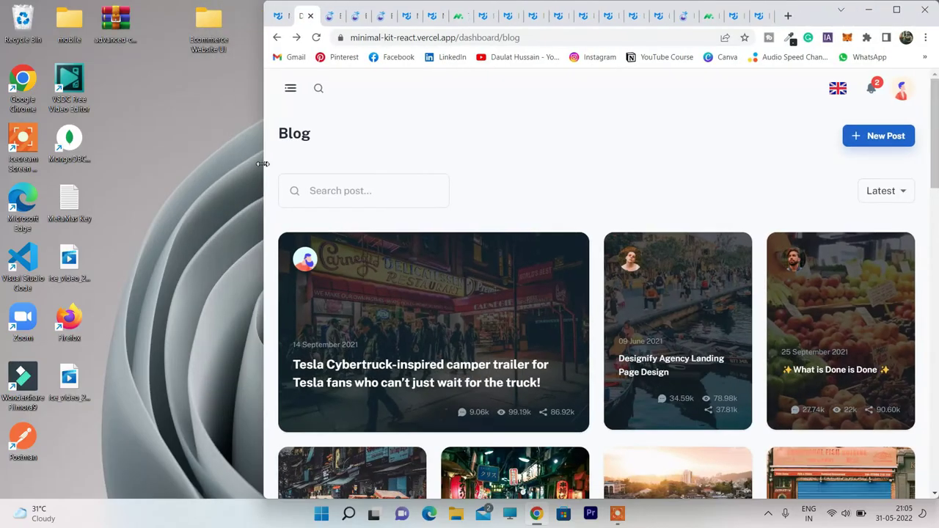
click(291, 89)
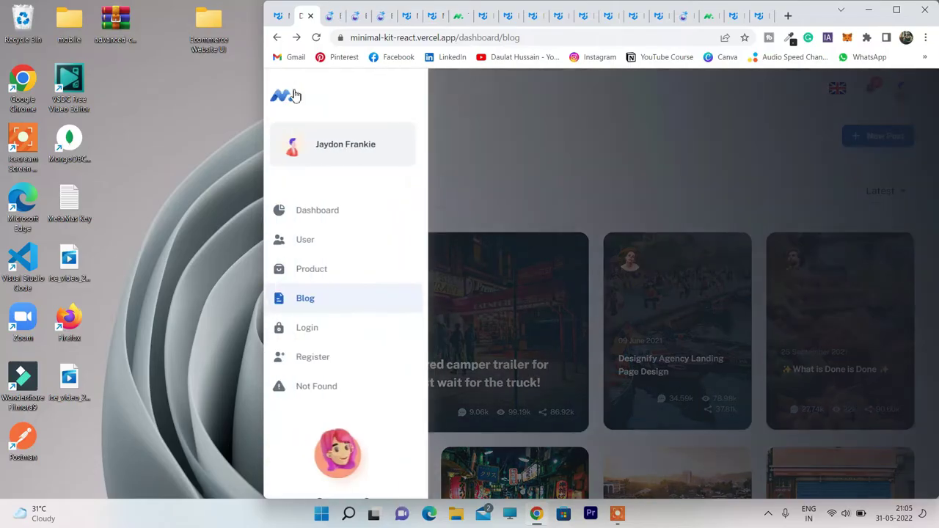
scroll(370, 323, down, 1)
scroll(371, 337, up, 2)
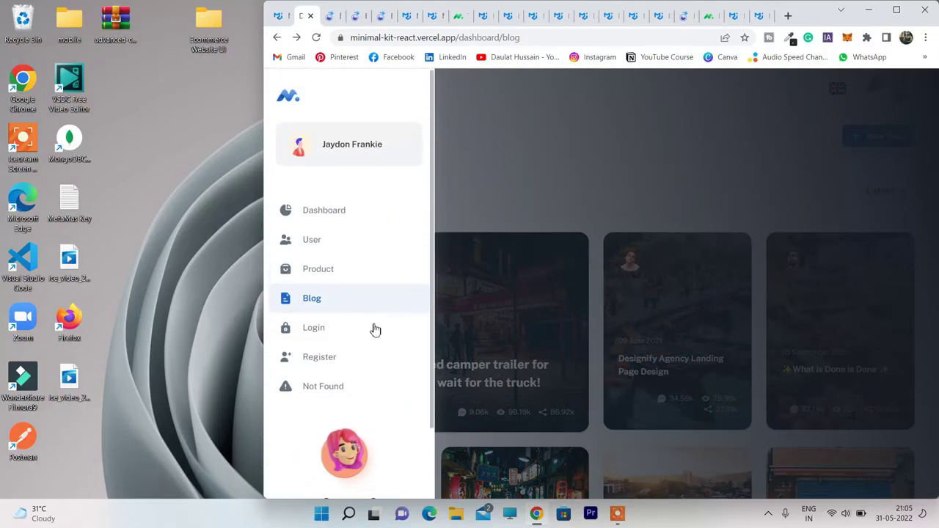
click(532, 166)
click(291, 89)
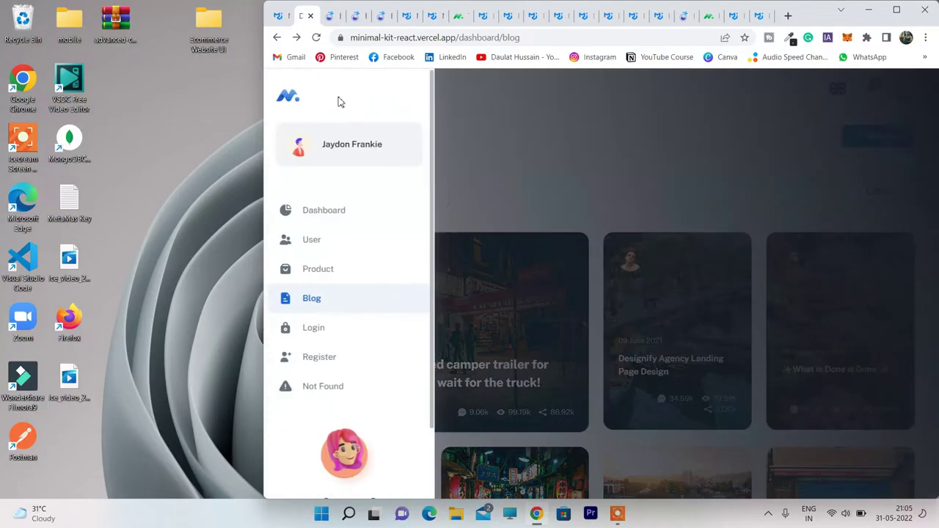
click(558, 169)
Try the header search with 'ghh', then widen the window until the sidebar appears.
click(319, 89)
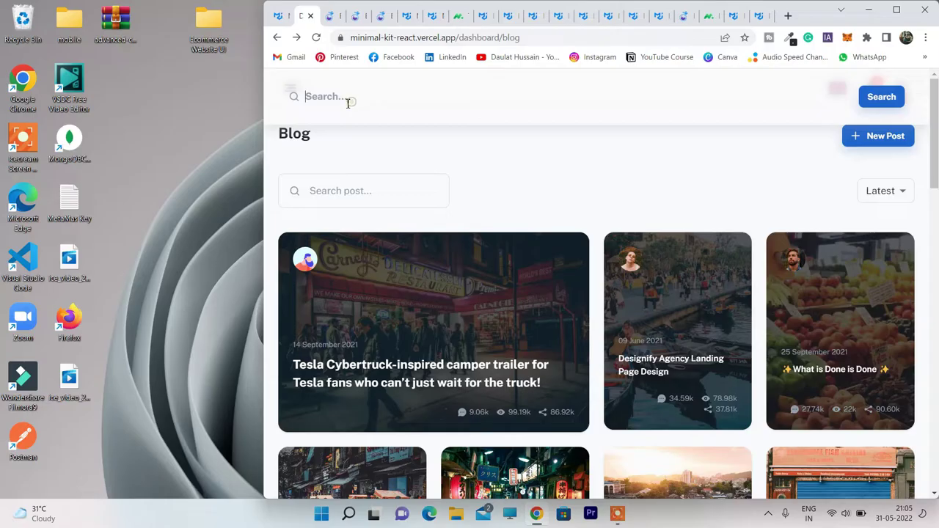
text(ghh)
click(565, 192)
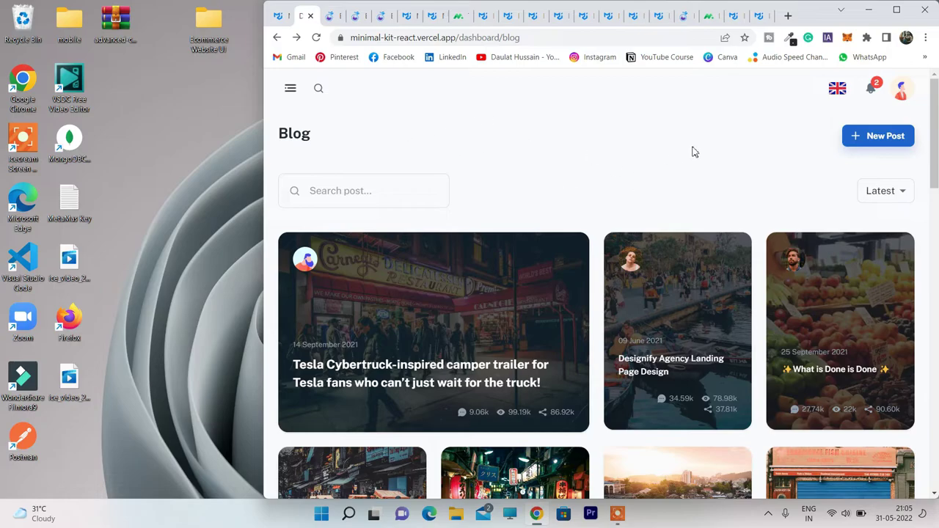
drag(266, 117, 11, 117)
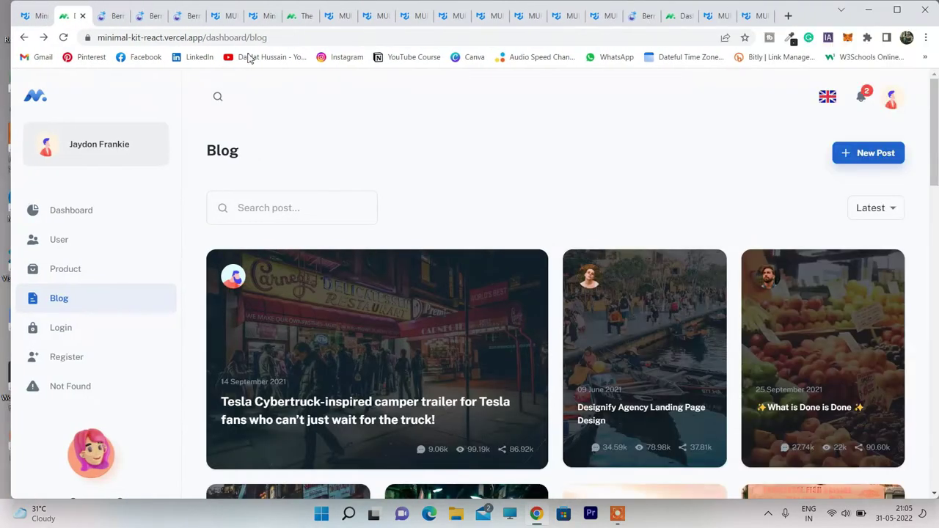
click(270, 91)
Narrow the window to half screen and scroll the single-column post cards.
click(218, 98)
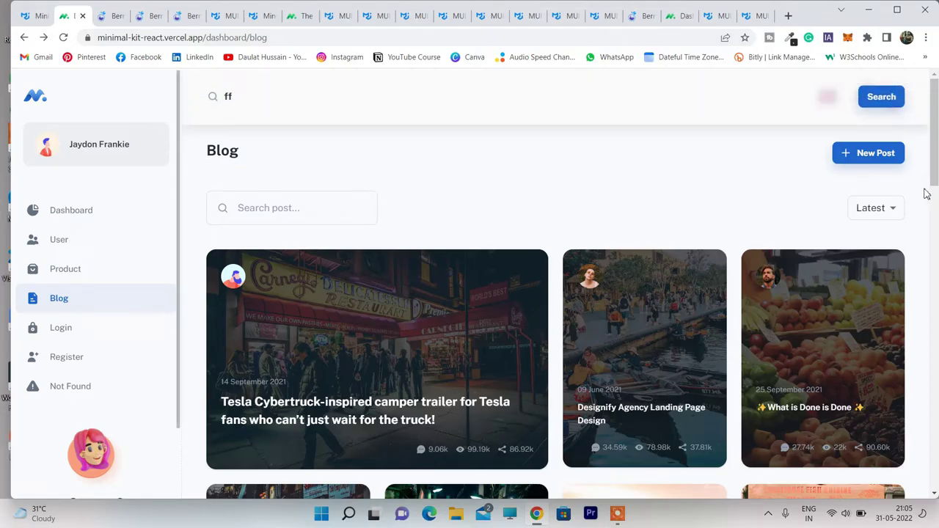
drag(12, 138, 253, 132)
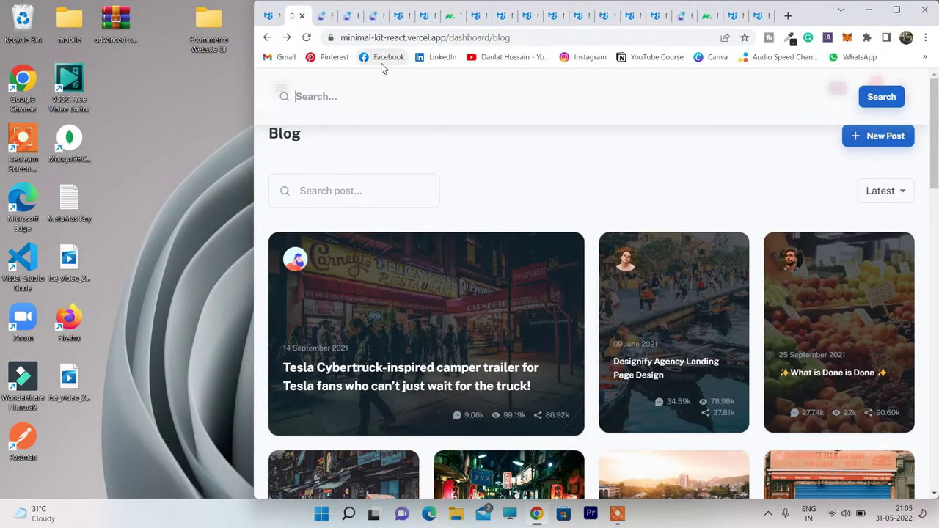
click(388, 162)
drag(253, 160, 459, 184)
scroll(703, 240, down, 3)
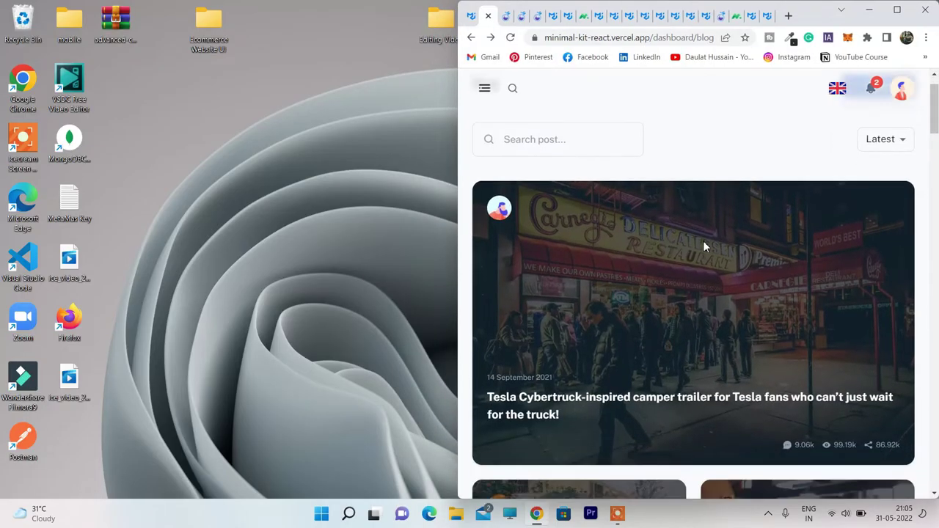
scroll(668, 234, up, 2)
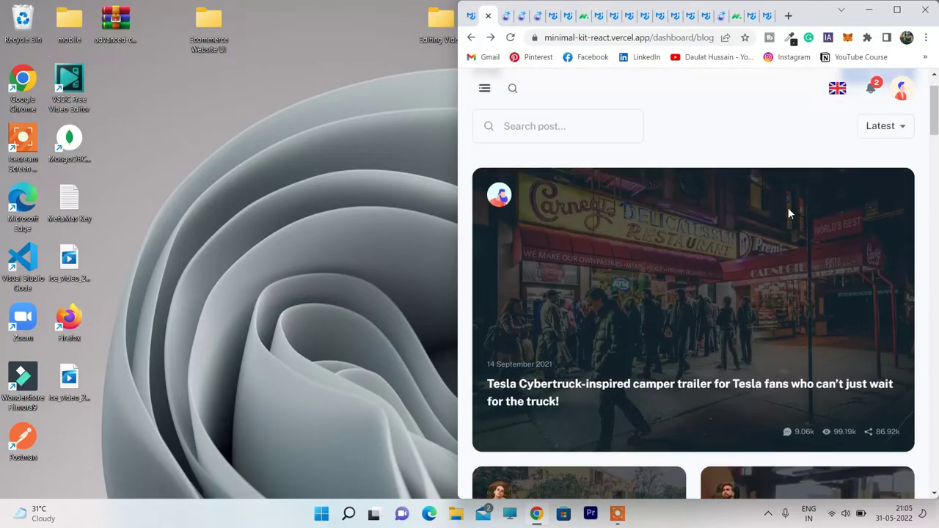
scroll(720, 245, down, 3)
Narrow the window to phone width and scroll down the blog feed.
drag(456, 278, 652, 293)
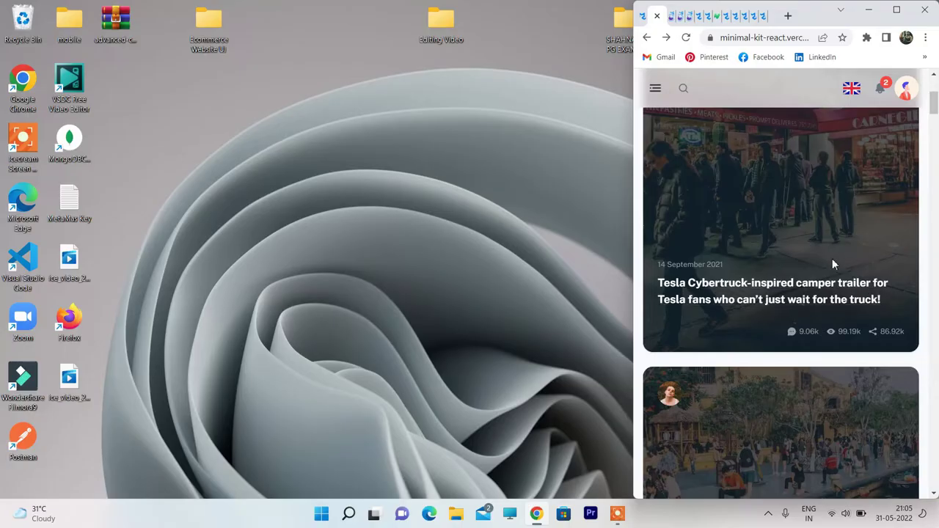
scroll(829, 258, down, 15)
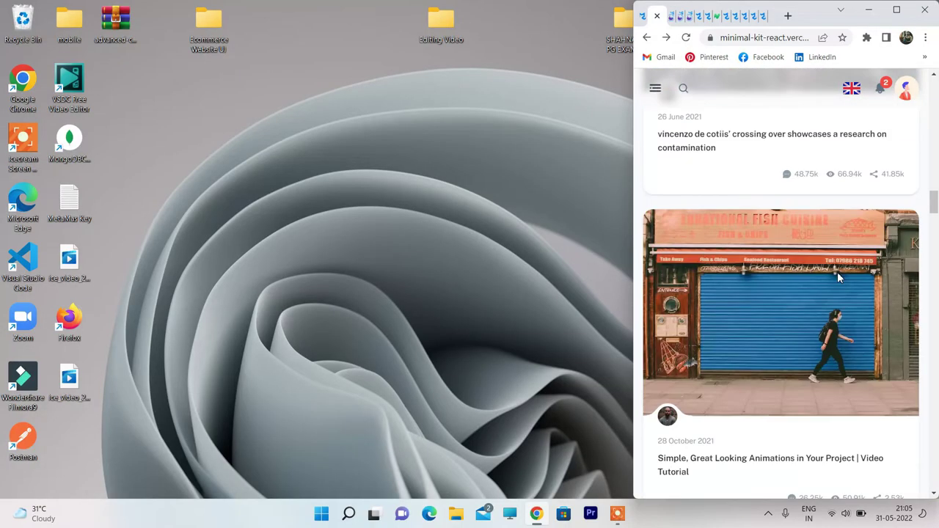
scroll(837, 272, down, 15)
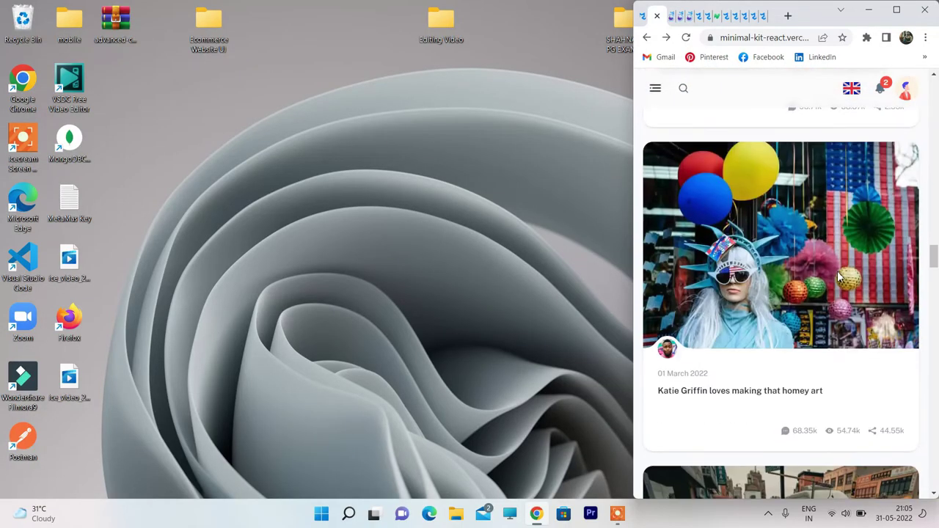
scroll(838, 273, down, 8)
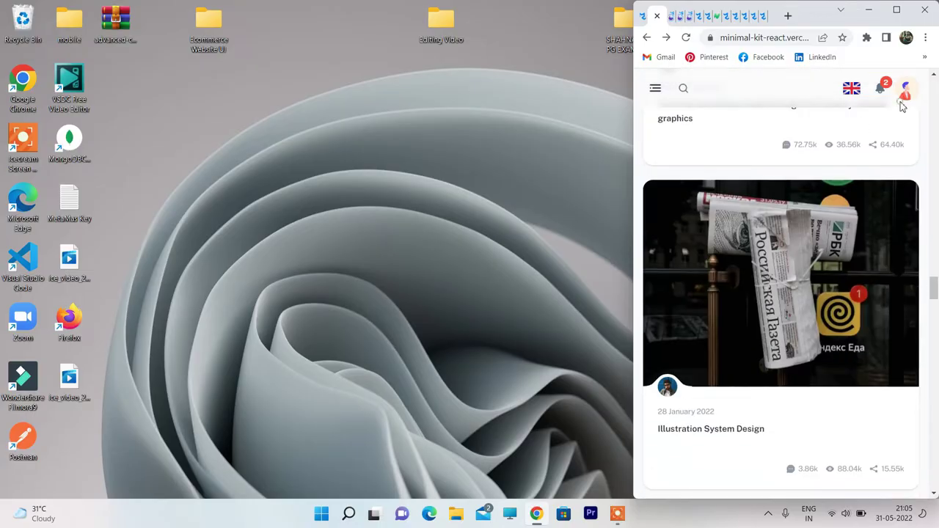
Check the account menu and notifications panel, then open the navigation drawer.
click(905, 98)
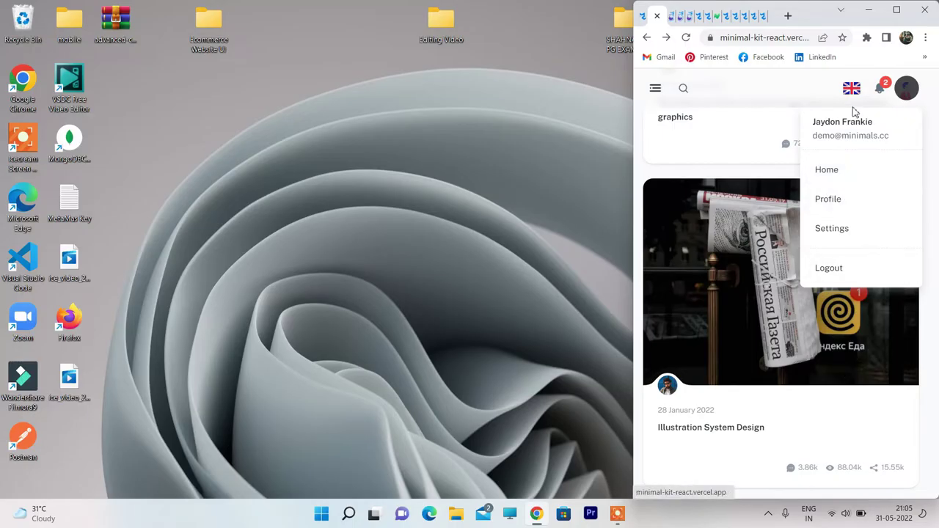
click(881, 93)
click(880, 89)
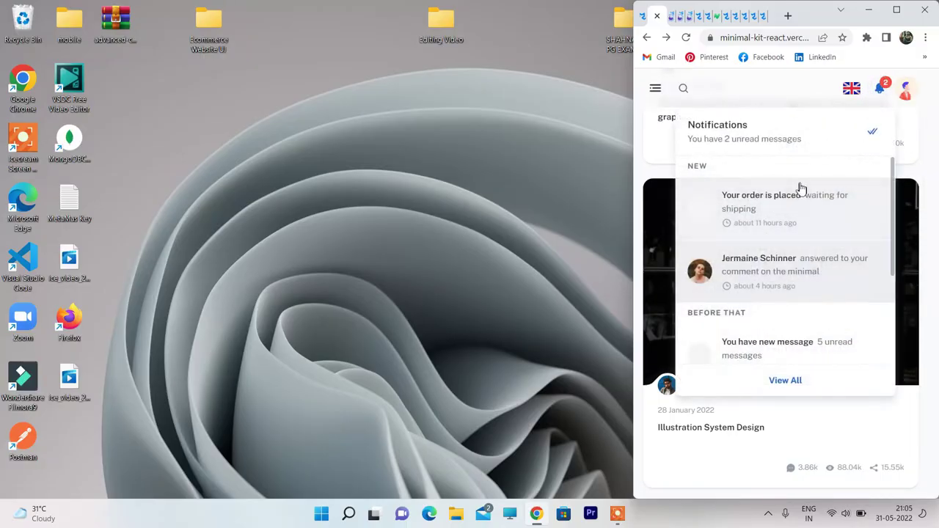
scroll(783, 329, down, 3)
scroll(775, 330, up, 3)
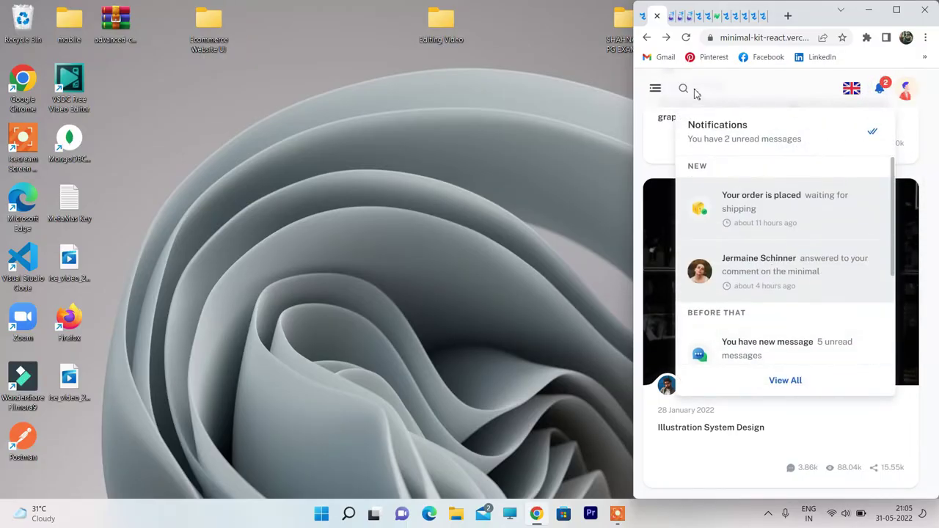
click(656, 89)
click(656, 89)
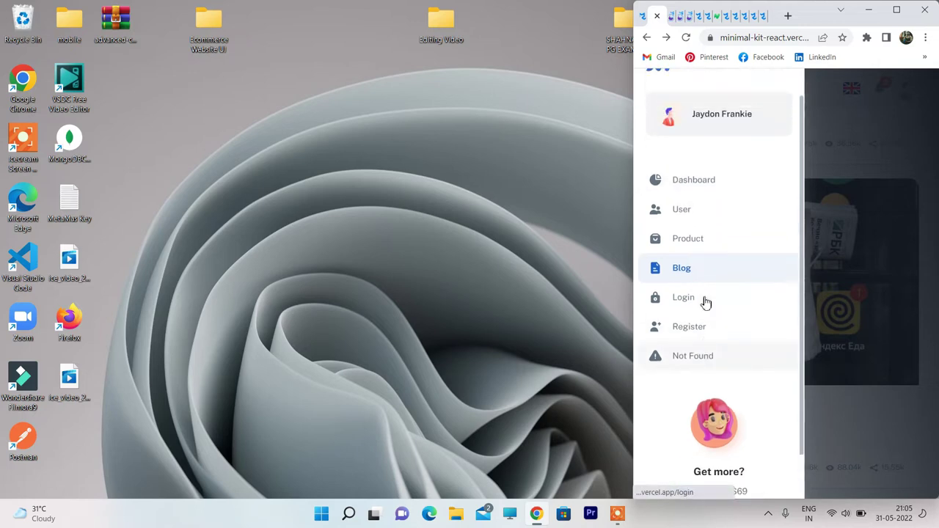
scroll(675, 264, down, 3)
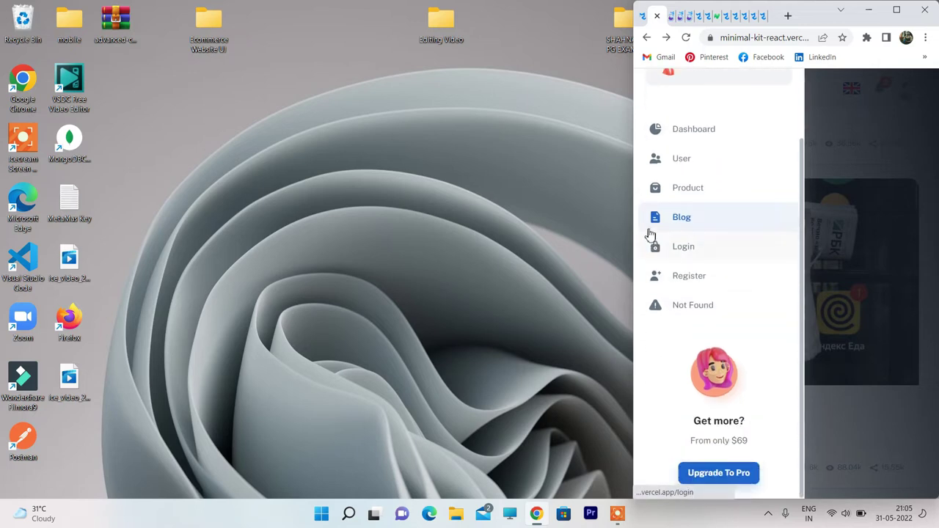
Open the Dashboard and scroll through its charts and widgets.
click(706, 129)
scroll(804, 249, down, 5)
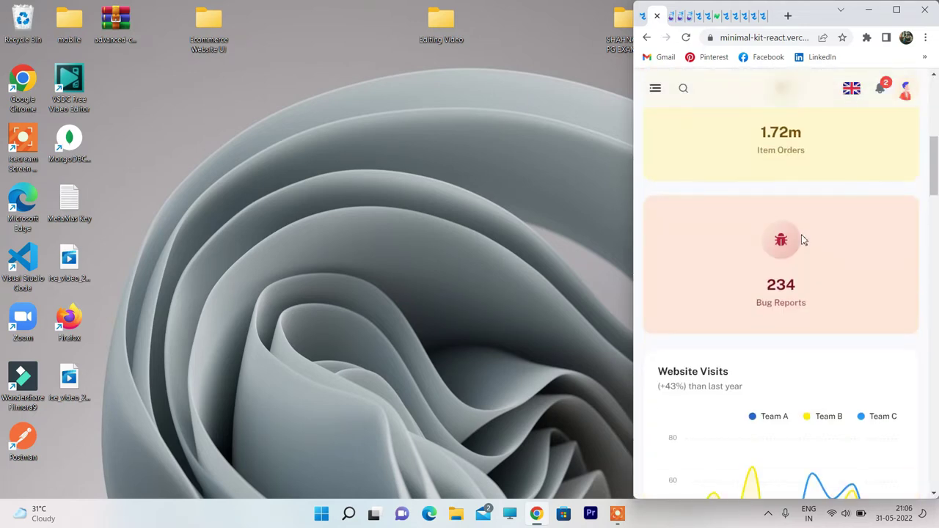
scroll(811, 279, down, 4)
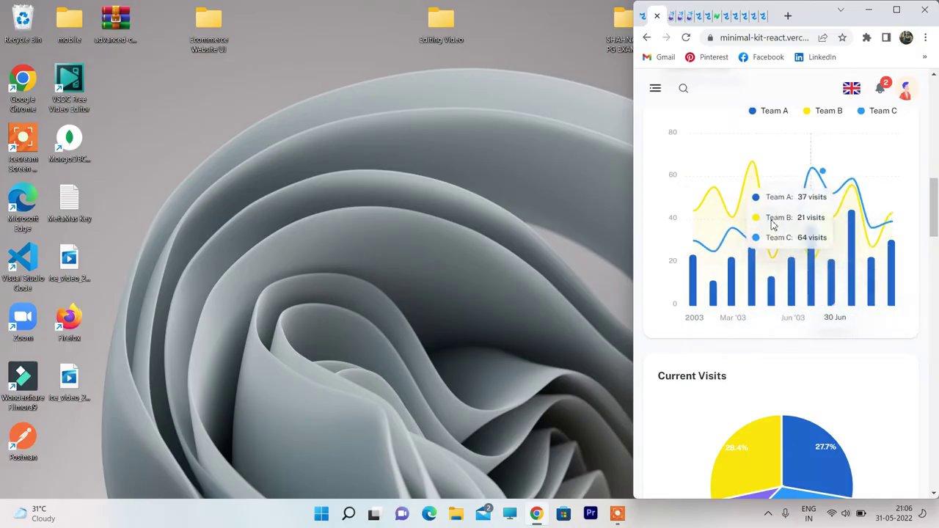
scroll(702, 279, down, 3)
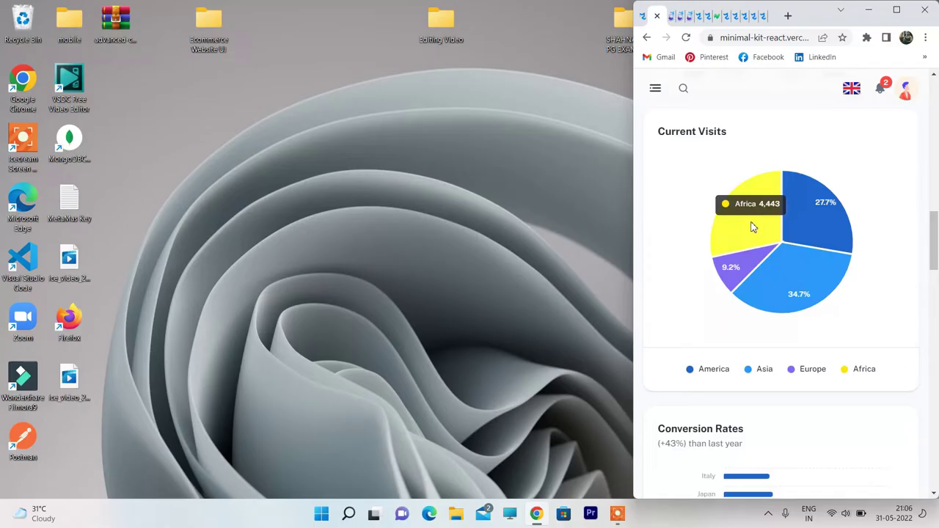
scroll(766, 360, down, 2)
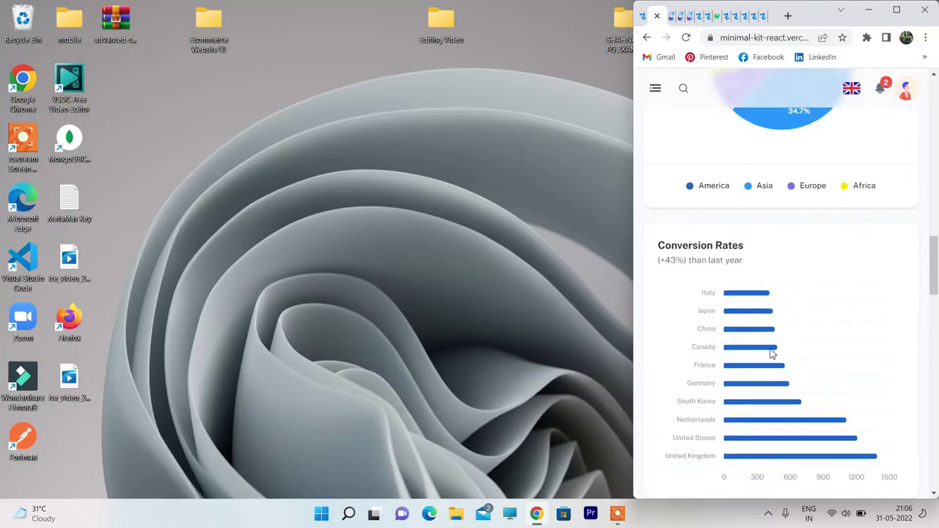
scroll(779, 348, down, 5)
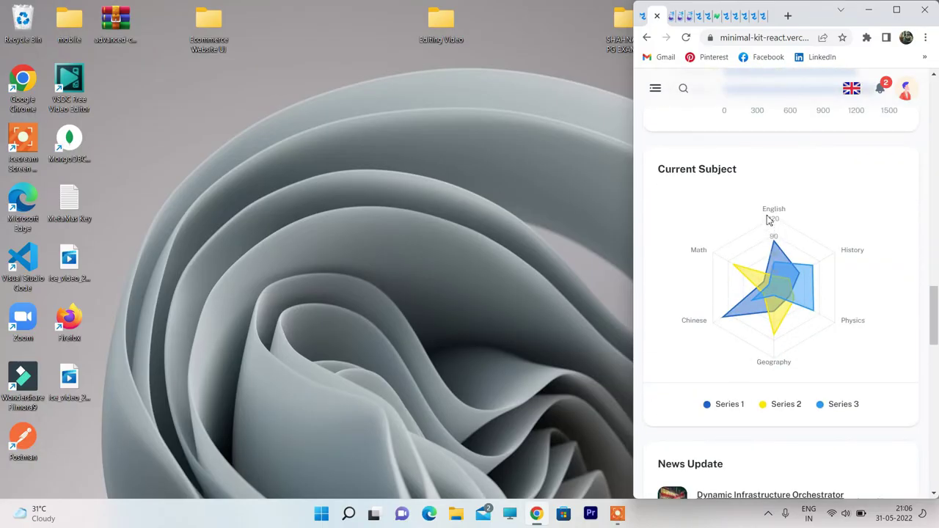
scroll(778, 316, down, 3)
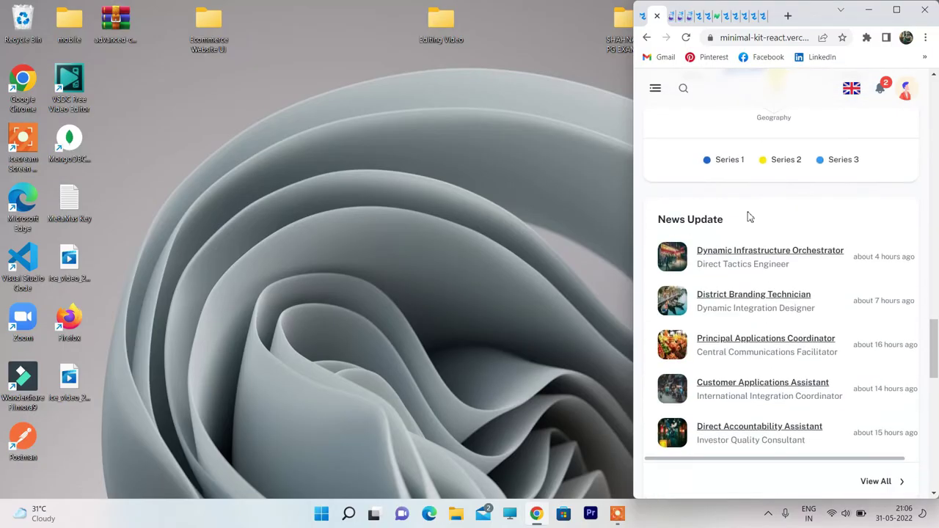
scroll(836, 362, down, 4)
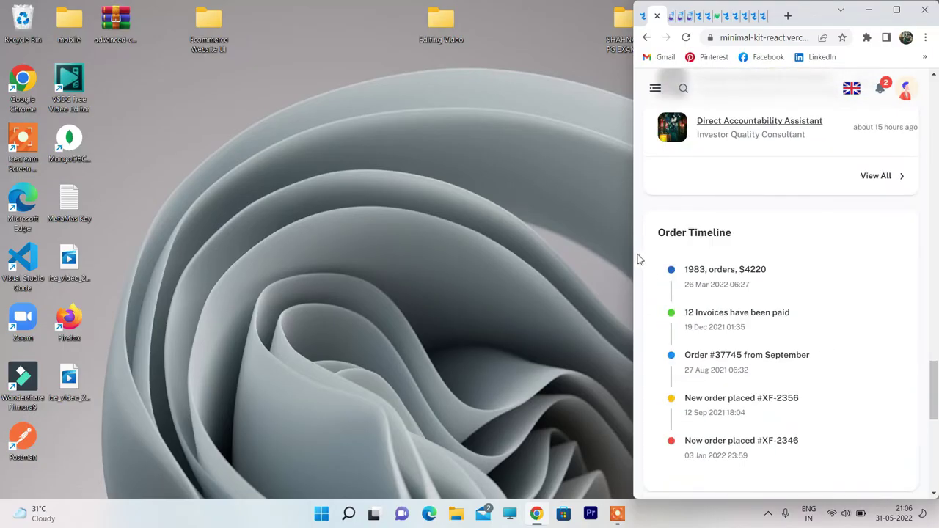
Stretch the window to full screen width and scroll back to 'Hi, Welcome back'.
drag(633, 250, 1, 251)
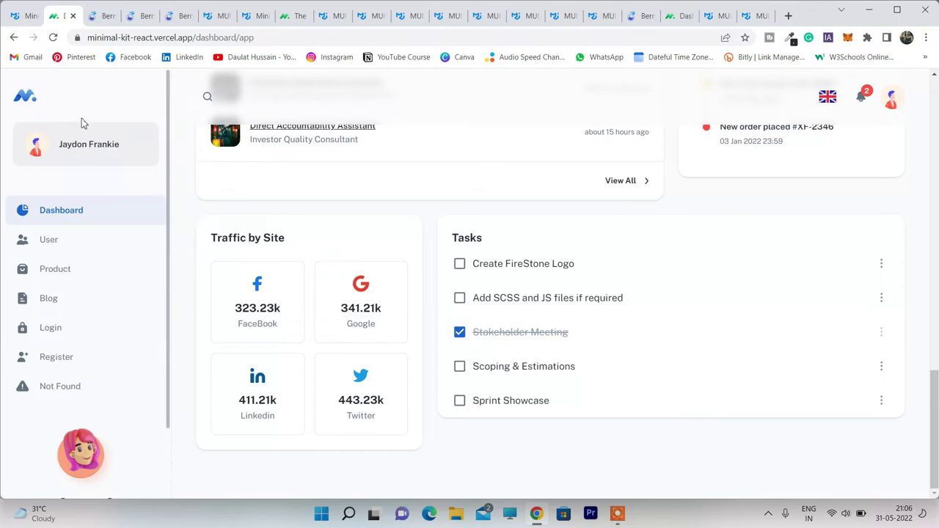
scroll(249, 86, up, 2)
scroll(341, 176, up, 15)
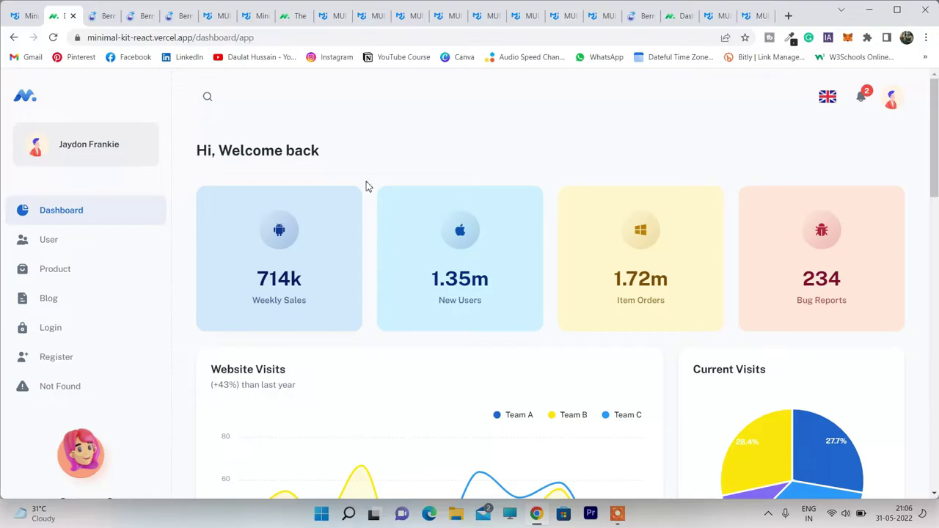
Go from the Minimal Free store page to GitHub and download material-kit-react as a ZIP.
click(16, 15)
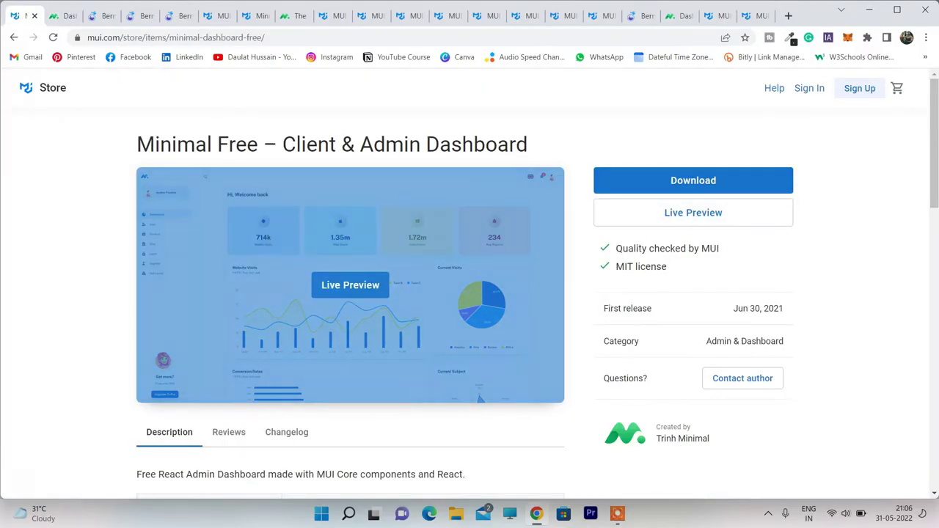
click(682, 185)
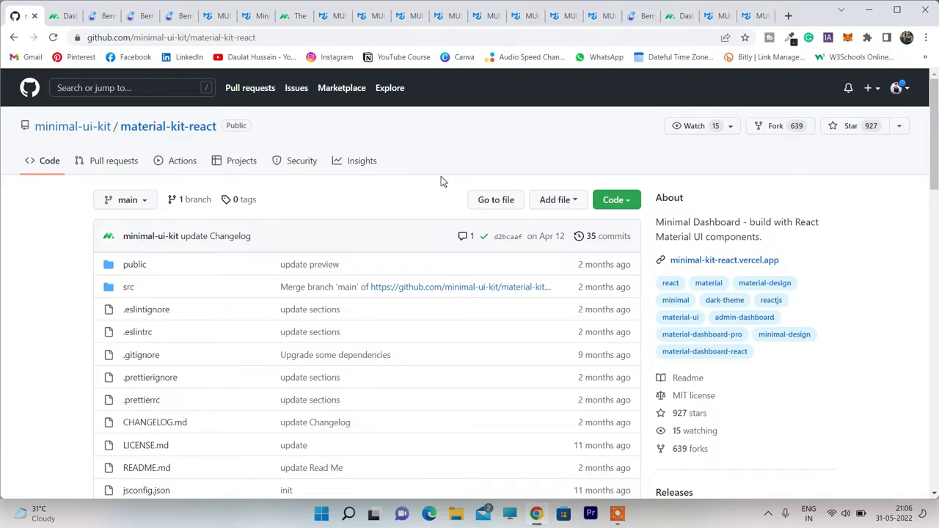
click(629, 202)
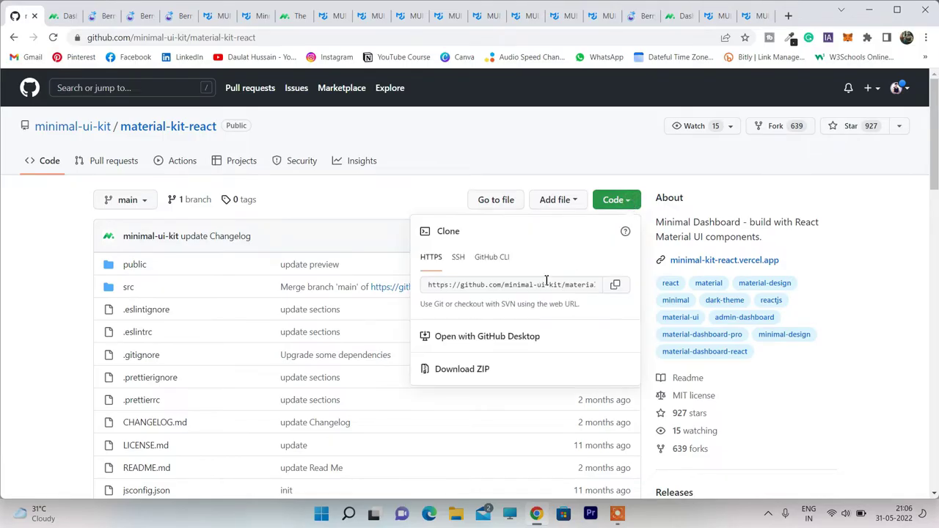
click(477, 371)
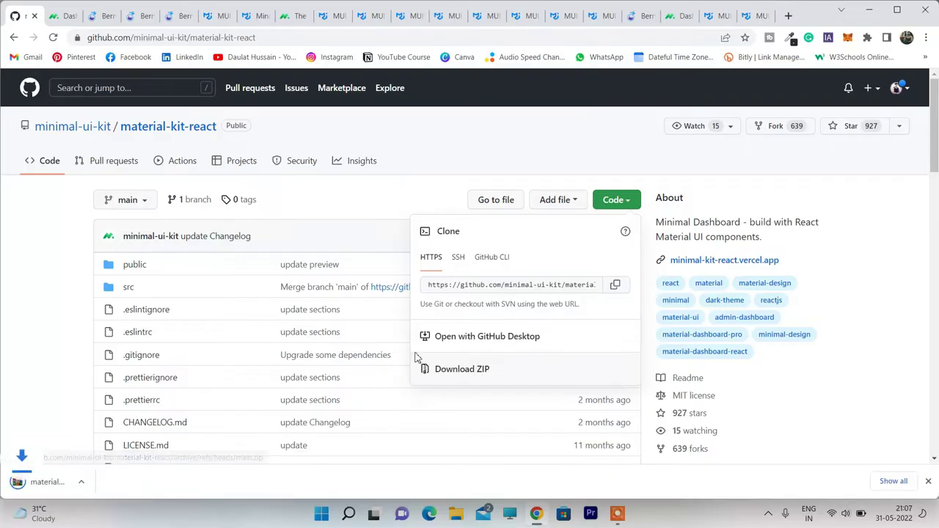
click(66, 477)
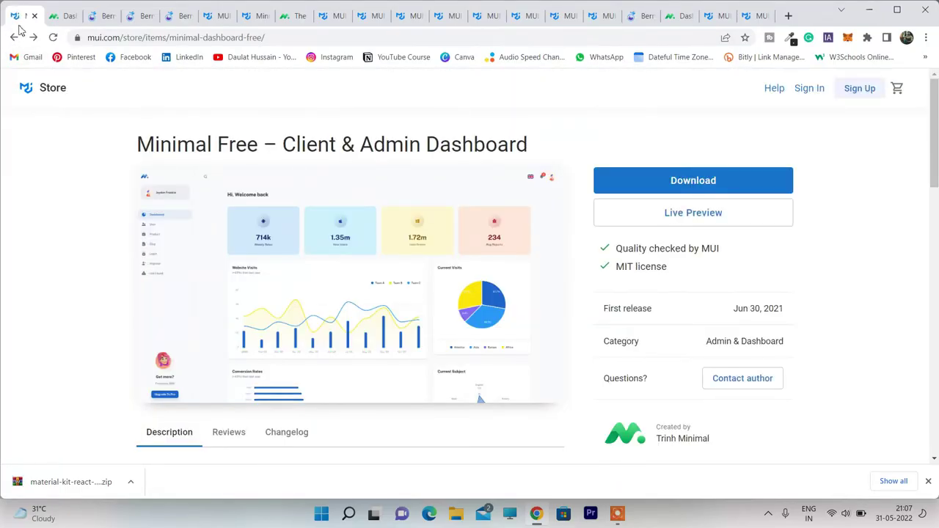
Return to the store listing and open the Paperbase template's live preview.
click(13, 38)
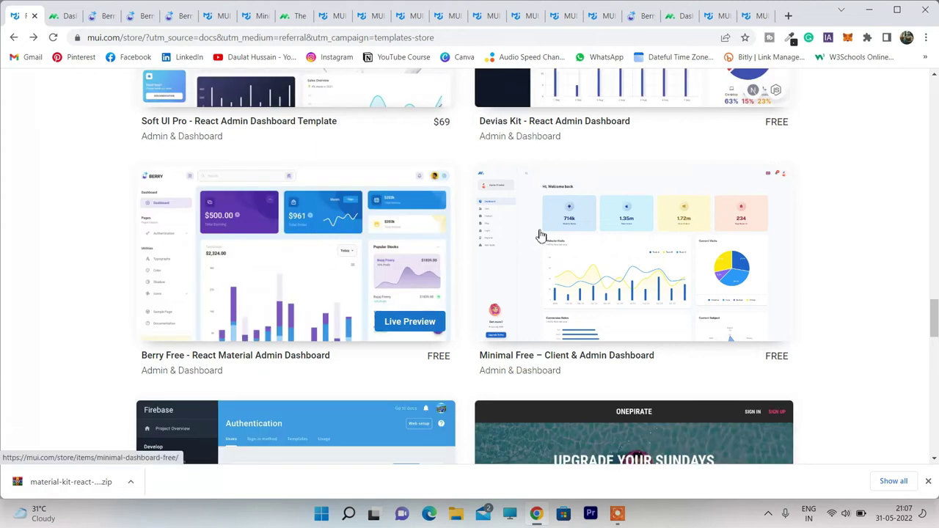
scroll(584, 242, down, 1)
scroll(514, 245, up, 1)
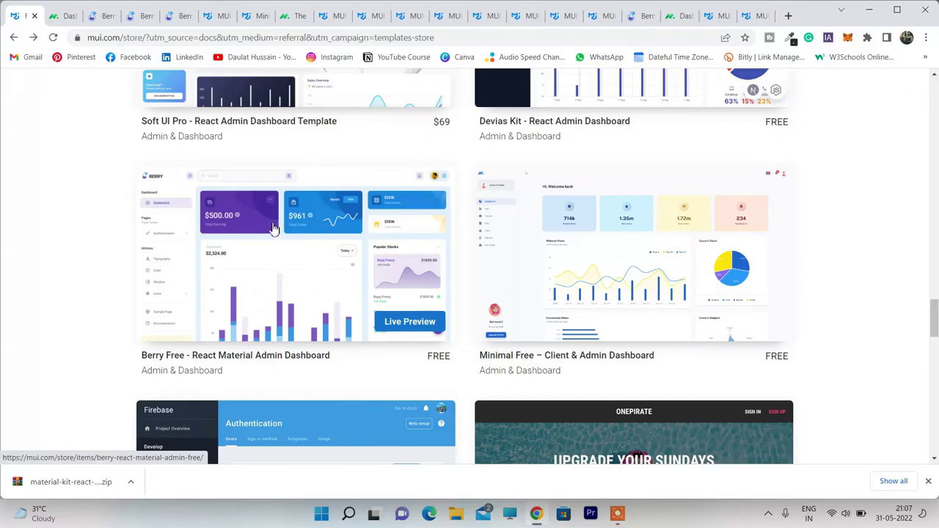
scroll(623, 233, down, 3)
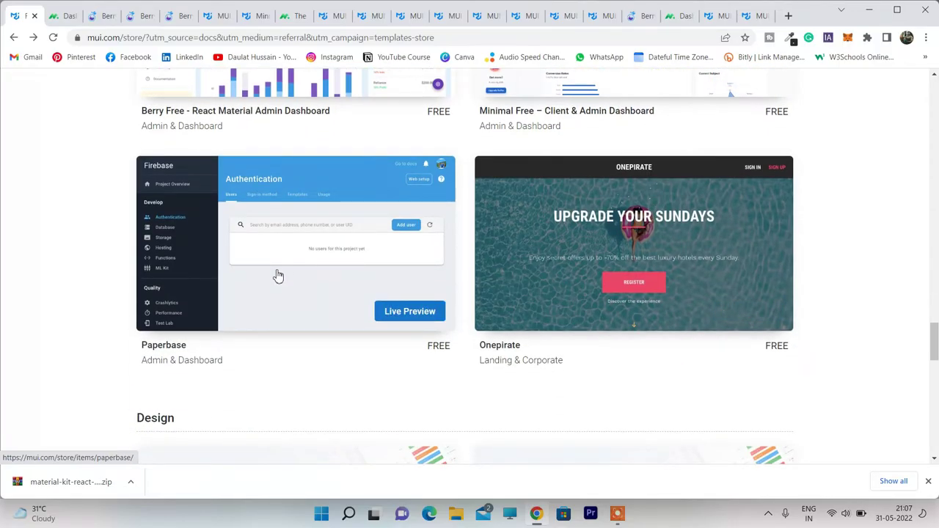
click(250, 273)
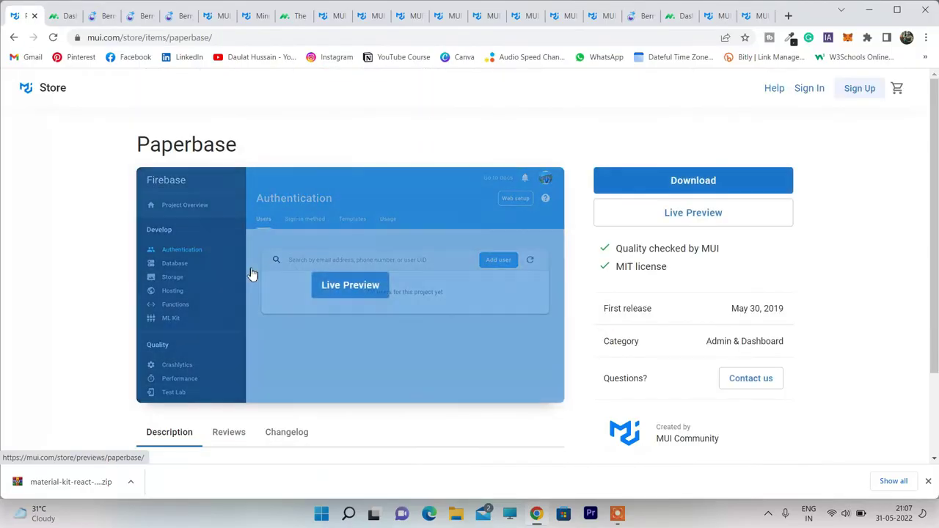
click(688, 211)
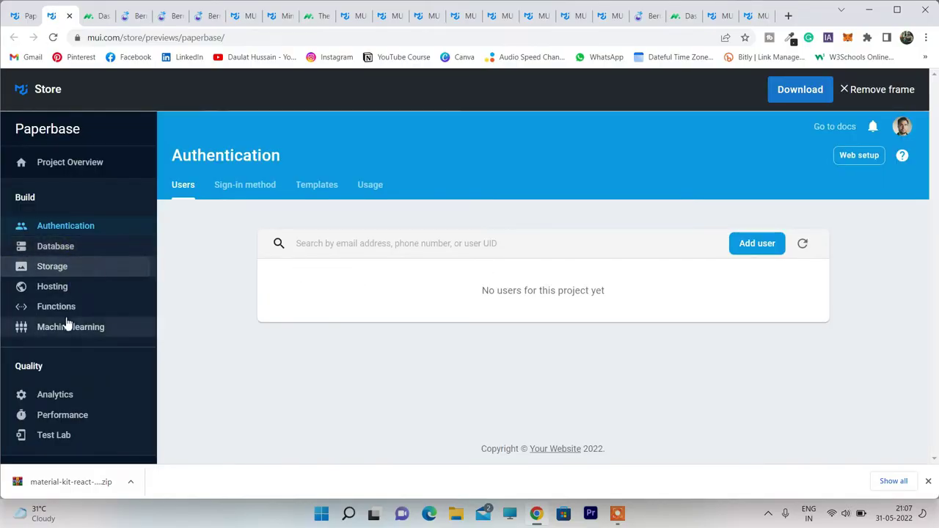
Explore Paperbase's Analytics, Test Lab and Templates views, then close the preview.
click(53, 399)
click(50, 440)
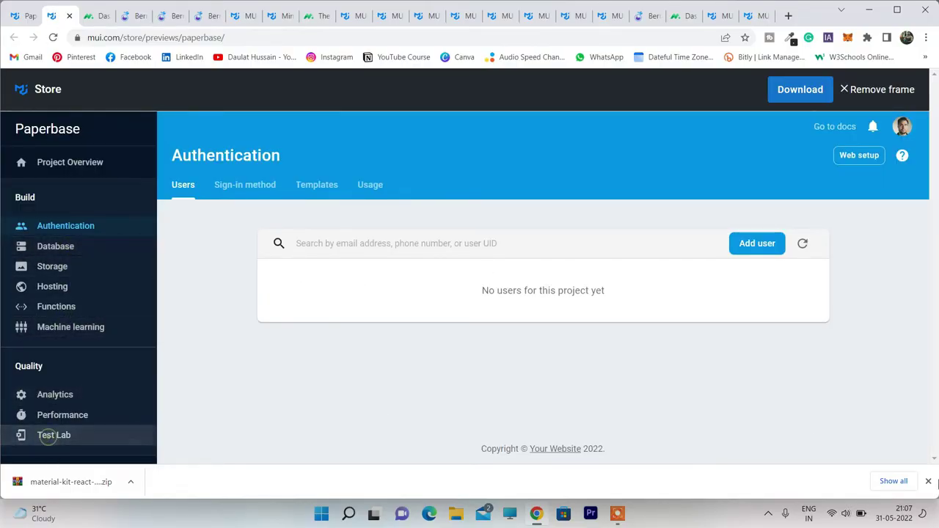
click(928, 481)
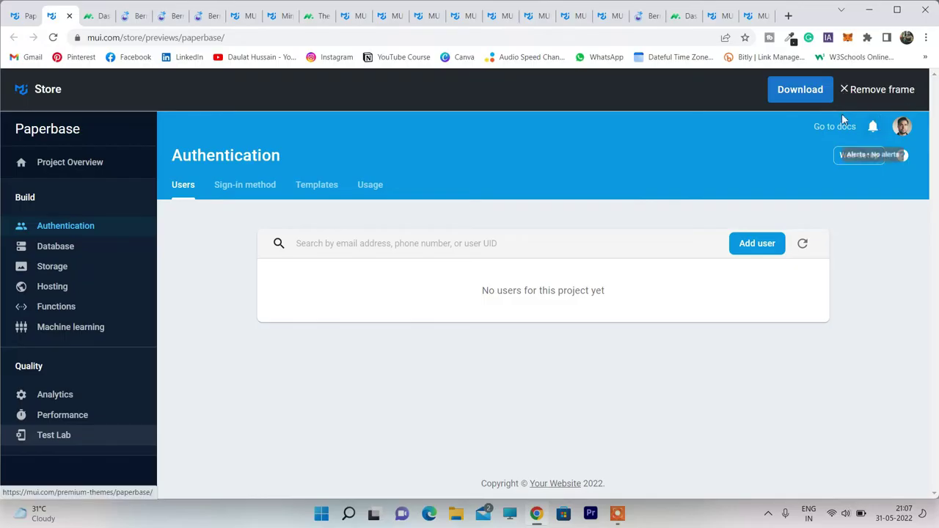
click(902, 130)
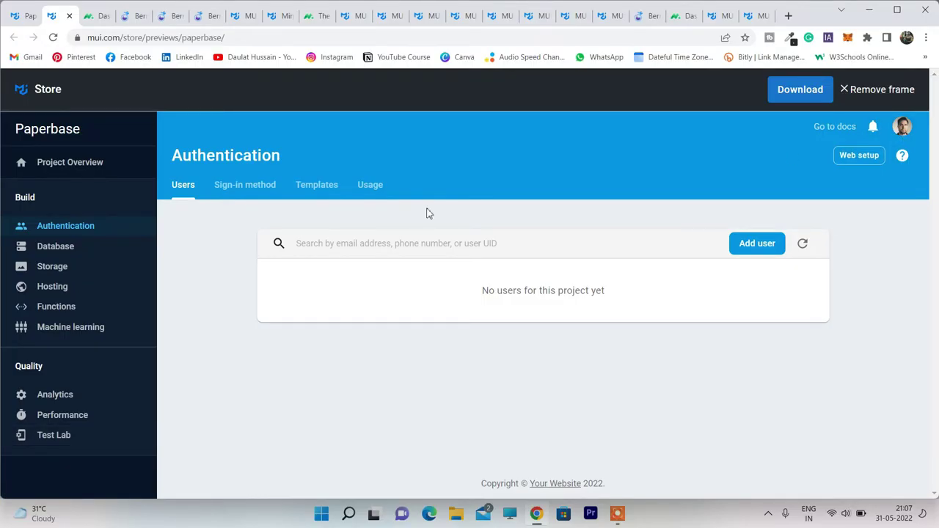
click(311, 181)
click(69, 15)
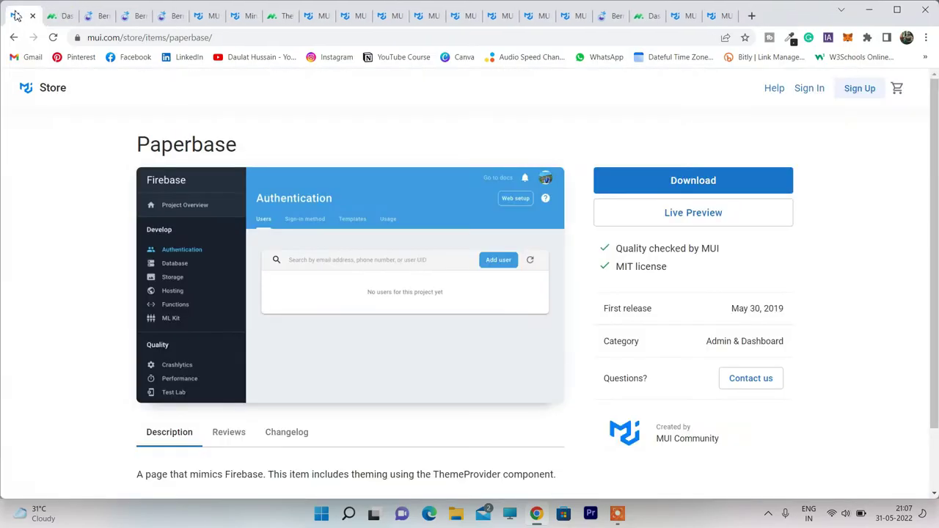
click(14, 38)
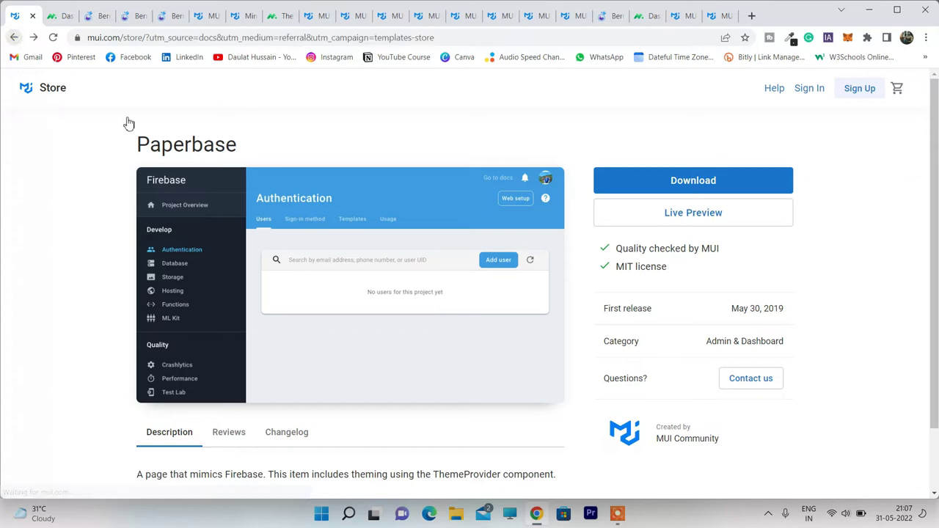
Open the Onepirate live preview as a full page and scroll through it.
click(649, 285)
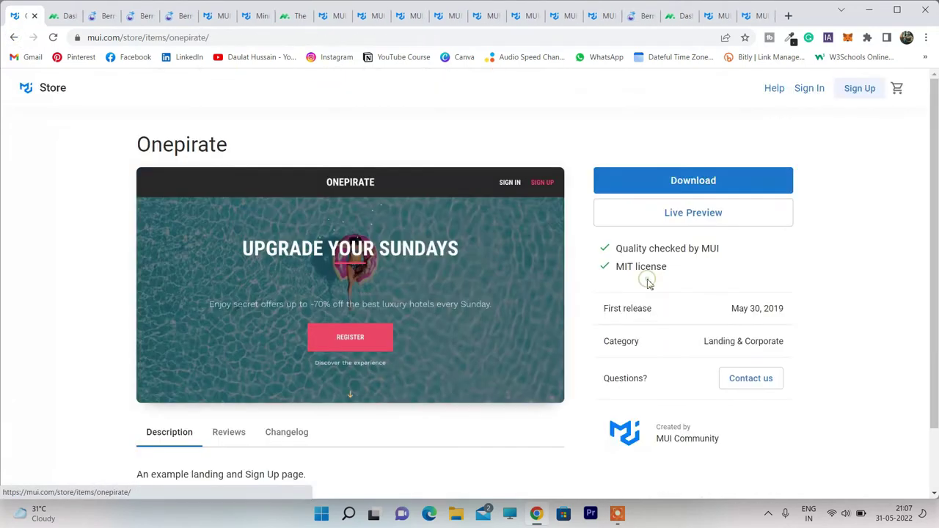
click(731, 213)
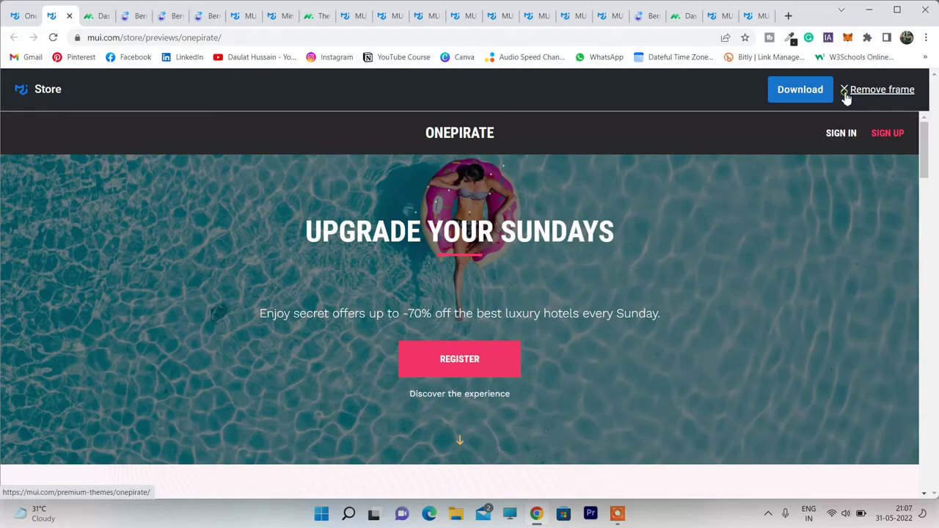
click(844, 92)
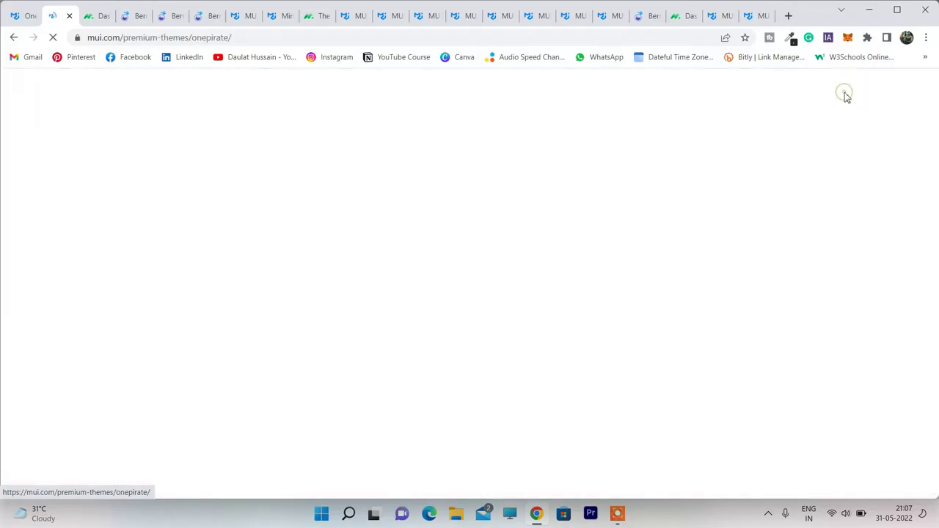
scroll(550, 167, down, 3)
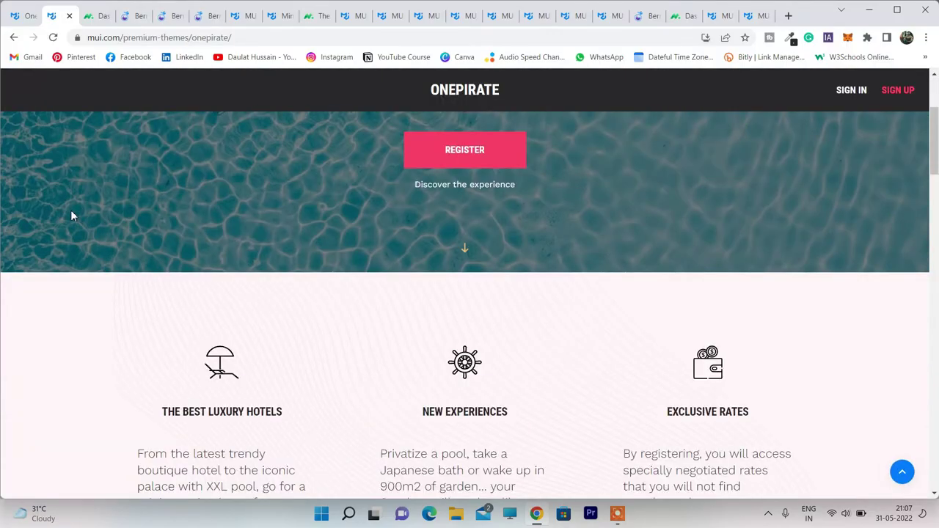
scroll(72, 214, up, 3)
scroll(147, 216, down, 10)
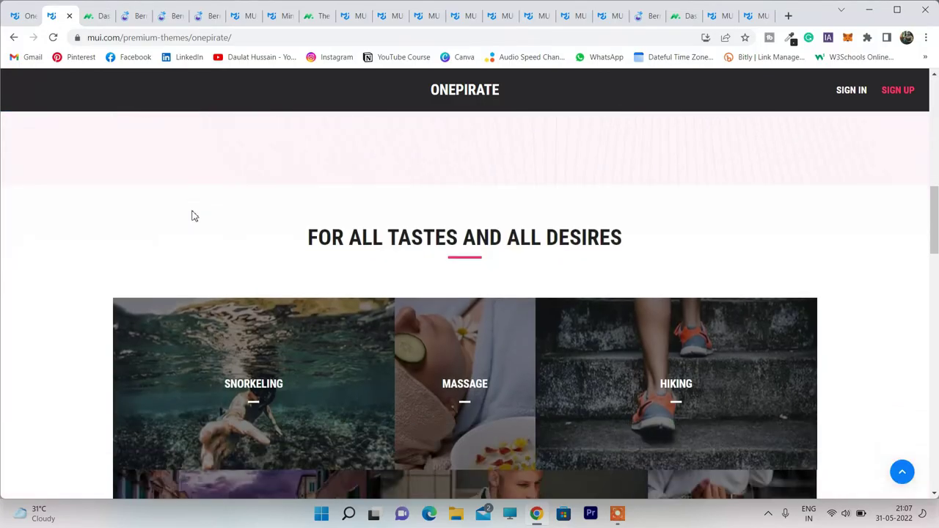
scroll(191, 216, down, 3)
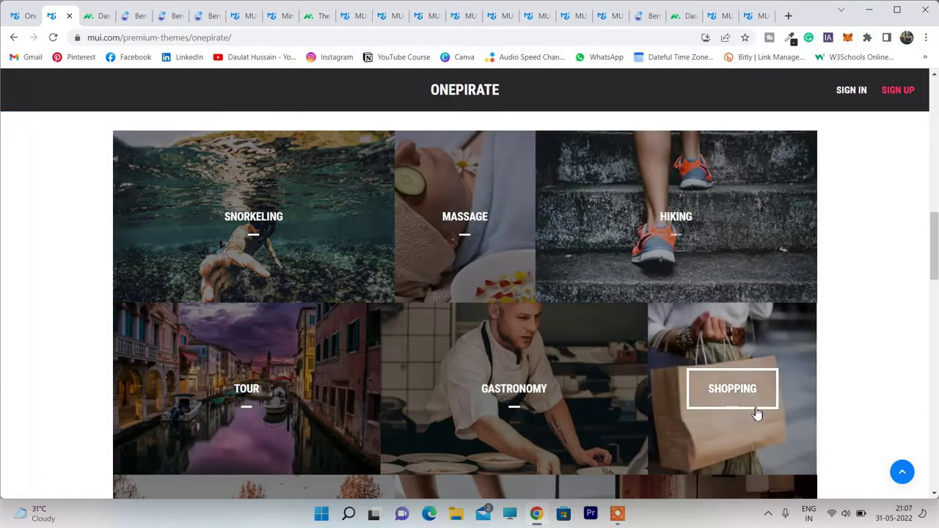
scroll(220, 323, down, 3)
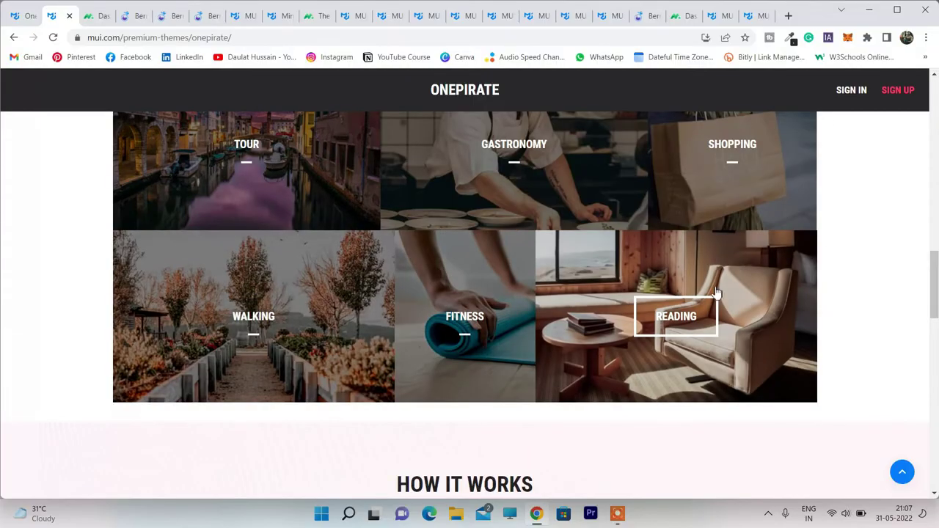
scroll(717, 292, down, 10)
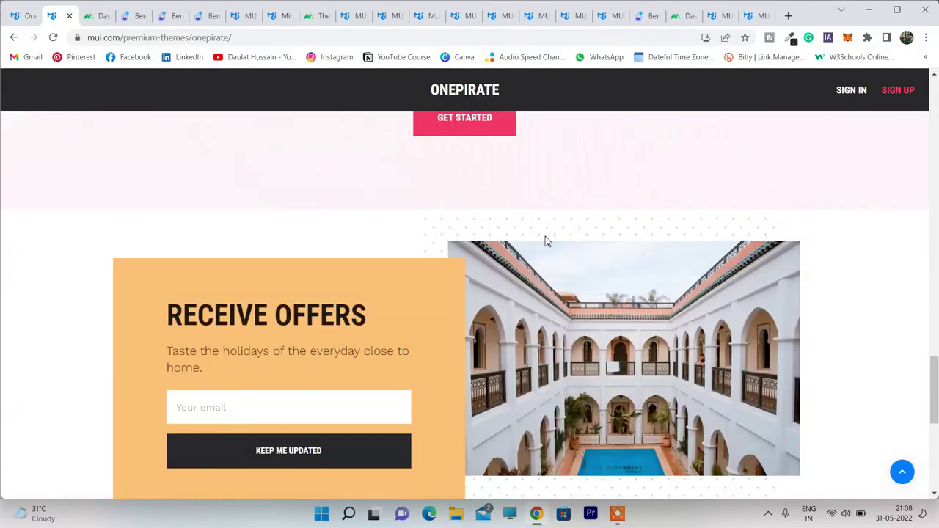
scroll(546, 241, down, 4)
scroll(593, 236, up, 3)
scroll(580, 239, down, 4)
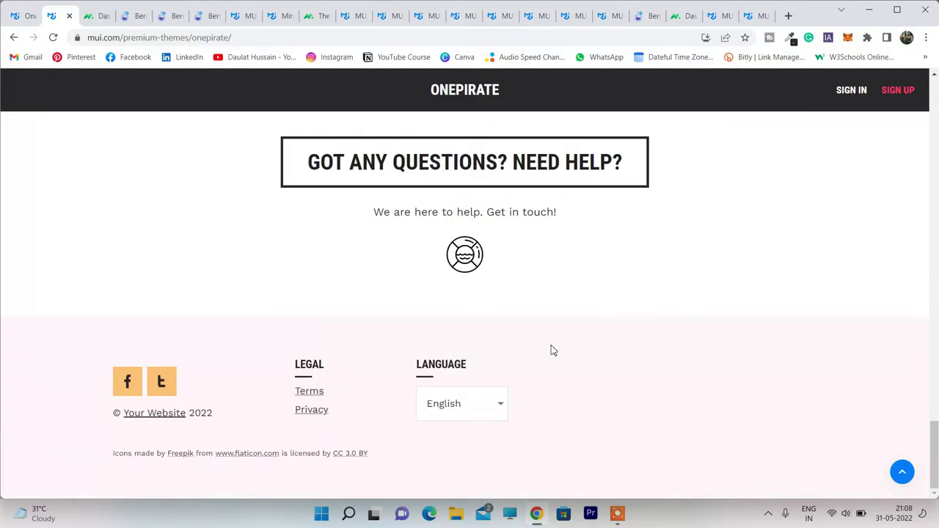
scroll(379, 314, up, 18)
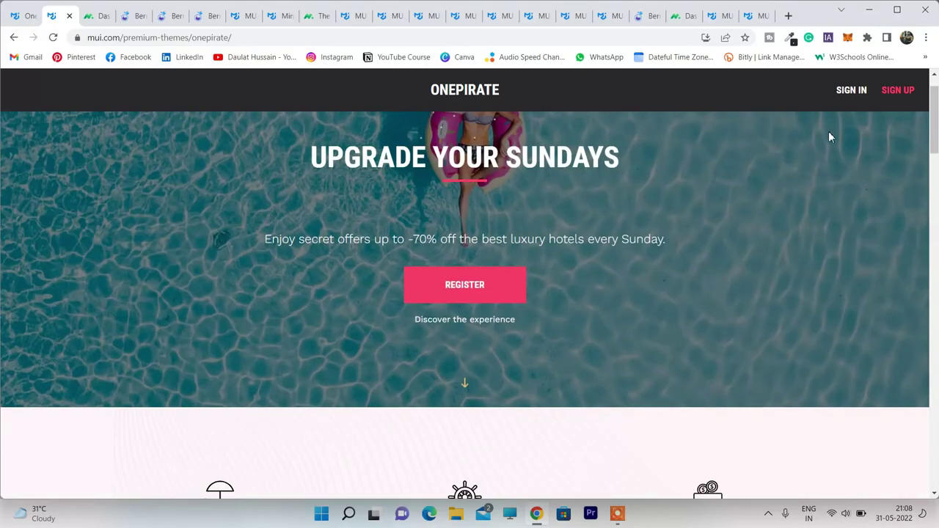
View Onepirate's sign-in and sign-up pages, return to its home, then the store tab.
click(853, 94)
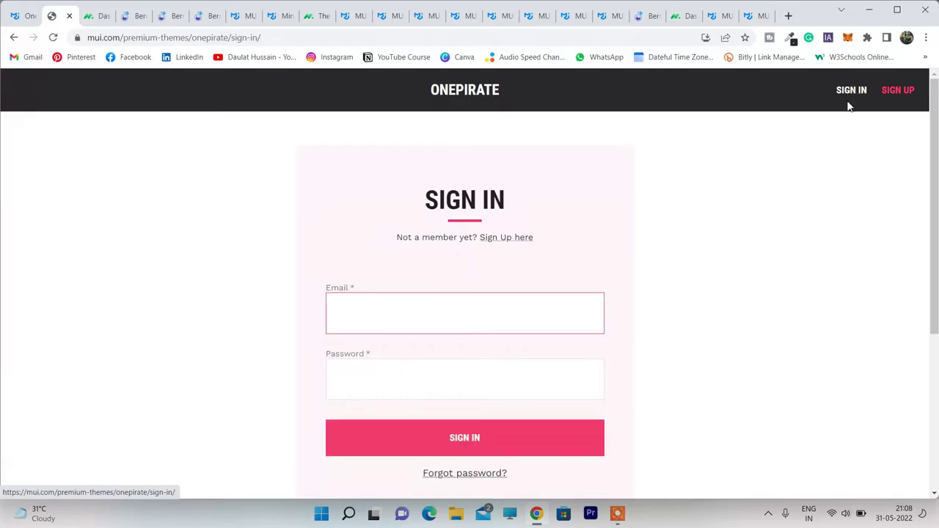
scroll(185, 305, down, 3)
scroll(196, 232, up, 3)
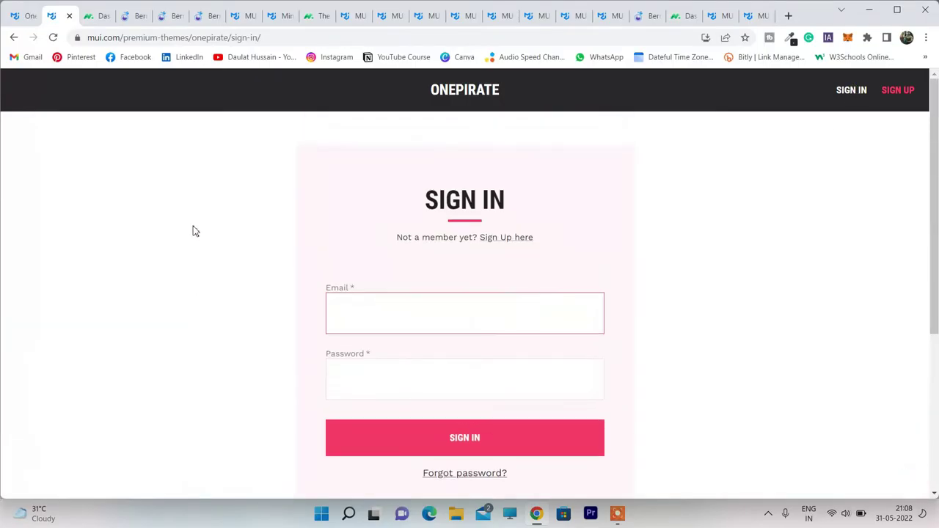
click(894, 96)
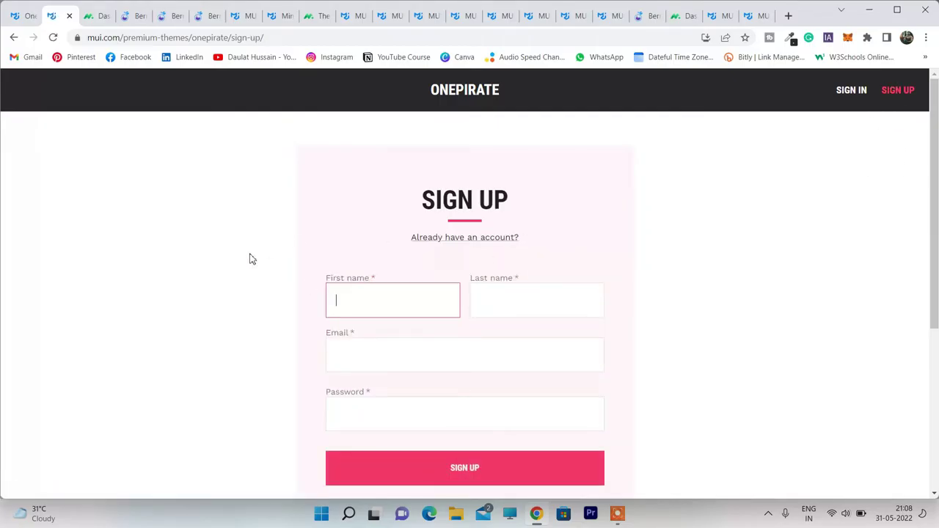
click(447, 94)
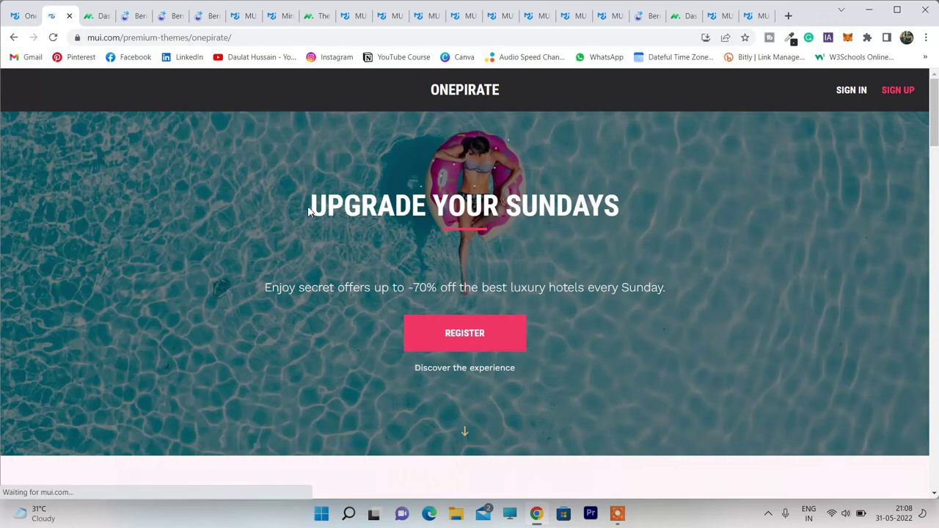
scroll(494, 283, down, 10)
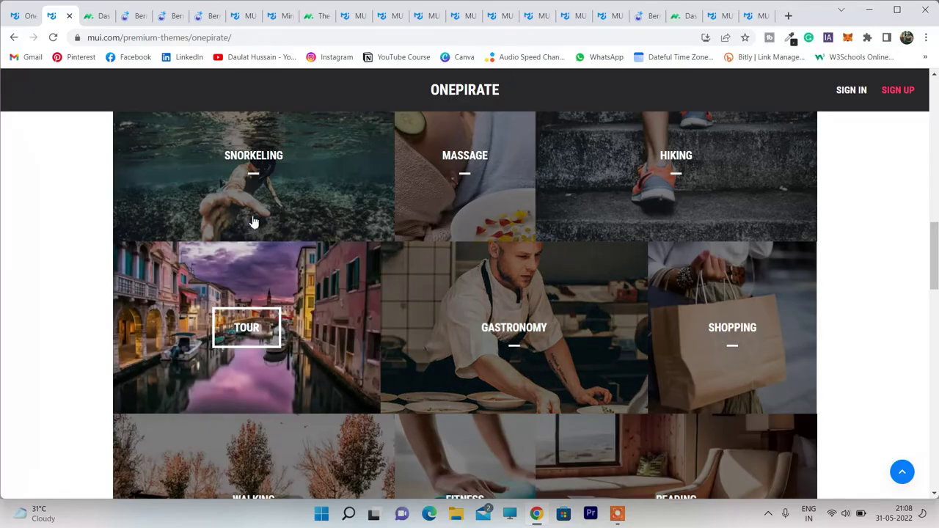
click(28, 15)
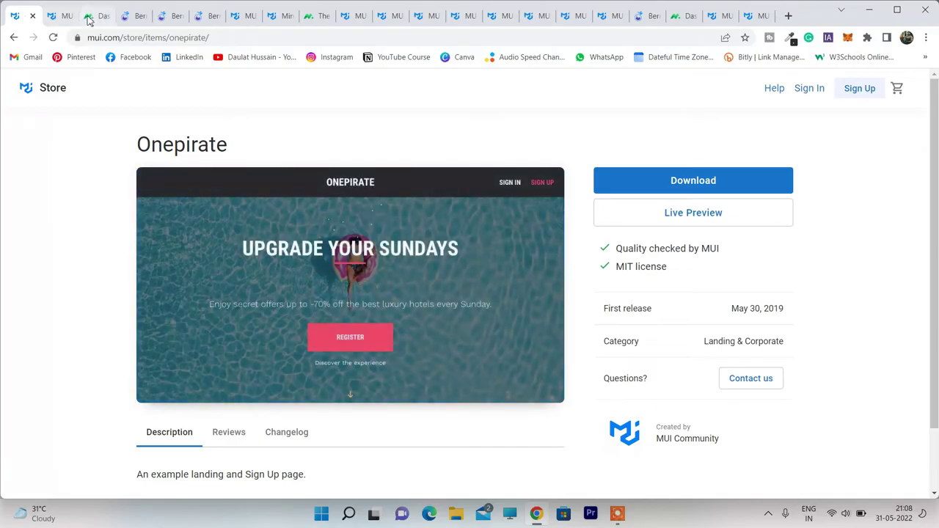
Flip back through the Minimal Kit, Onepirate, Paperbase, Minimal and Berry demo tabs.
click(88, 16)
scroll(377, 193, down, 5)
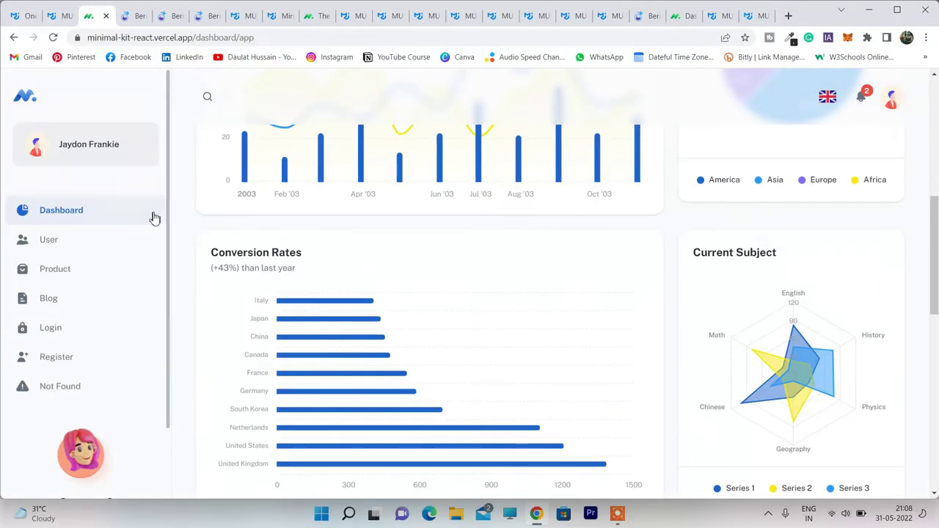
scroll(152, 218, up, 10)
scroll(129, 212, down, 1)
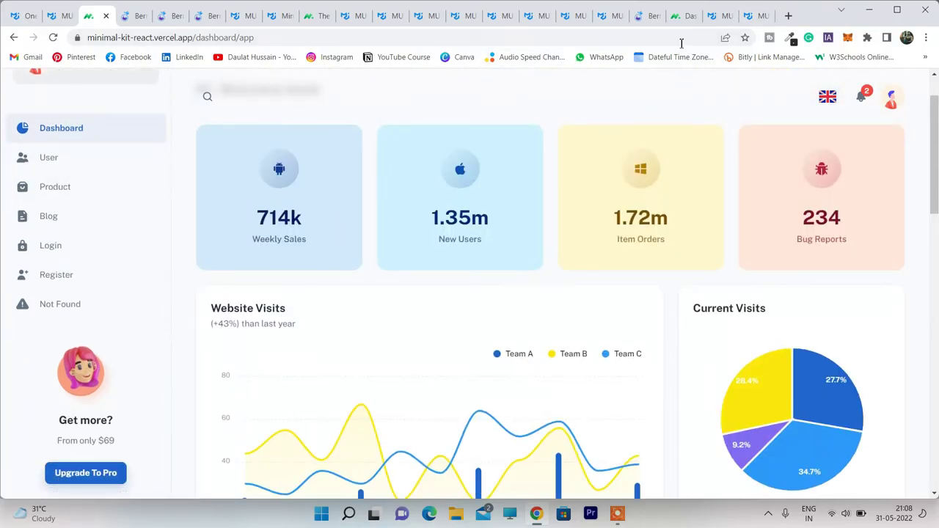
click(756, 22)
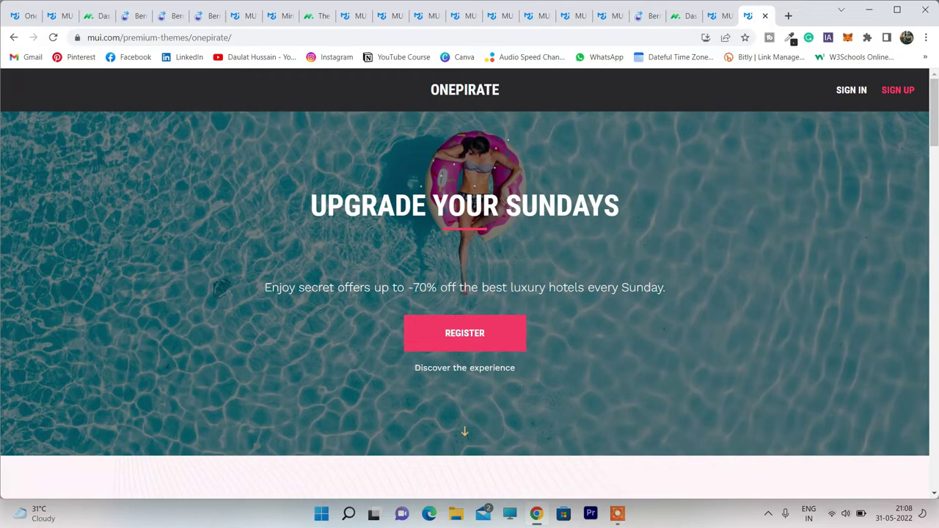
click(715, 17)
click(695, 19)
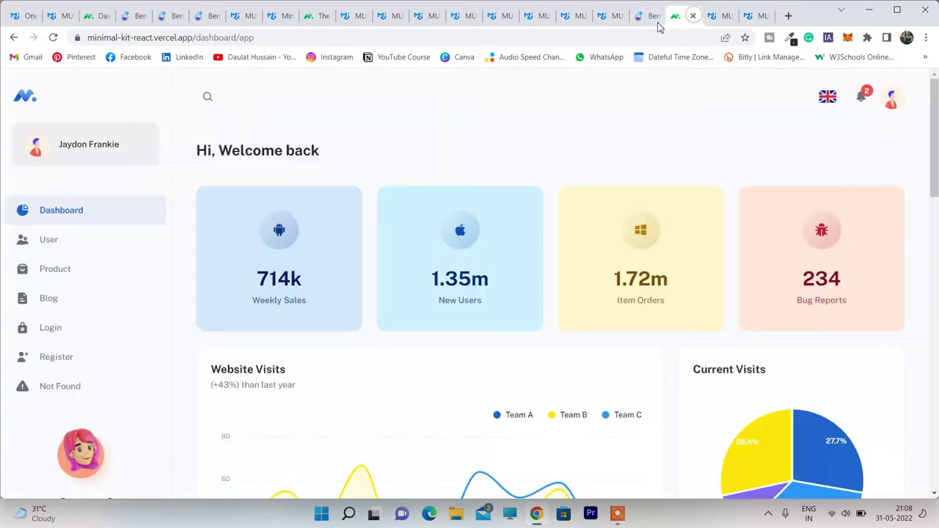
click(647, 20)
scroll(245, 312, down, 3)
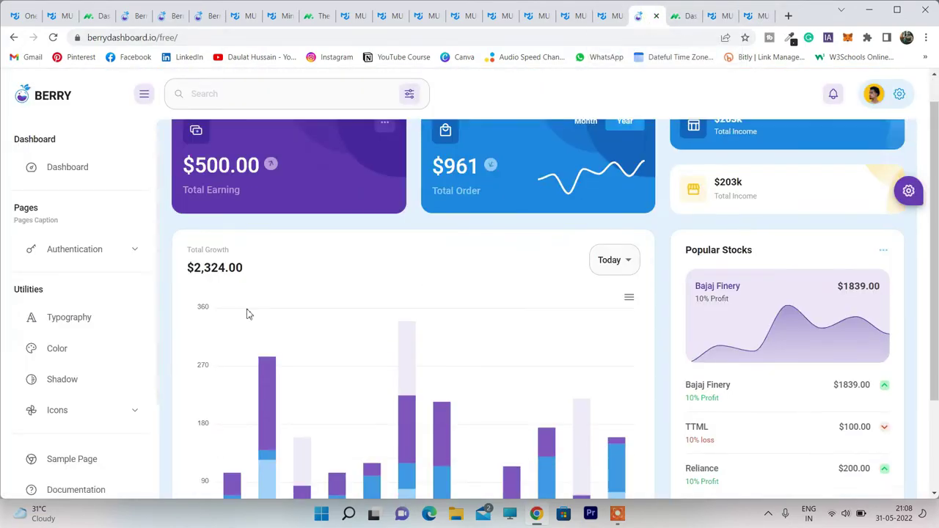
Revisit the MUI Dashboard, Sign-in, Sign-in-side, Sign-up, Blog and Checkout template tabs.
click(600, 18)
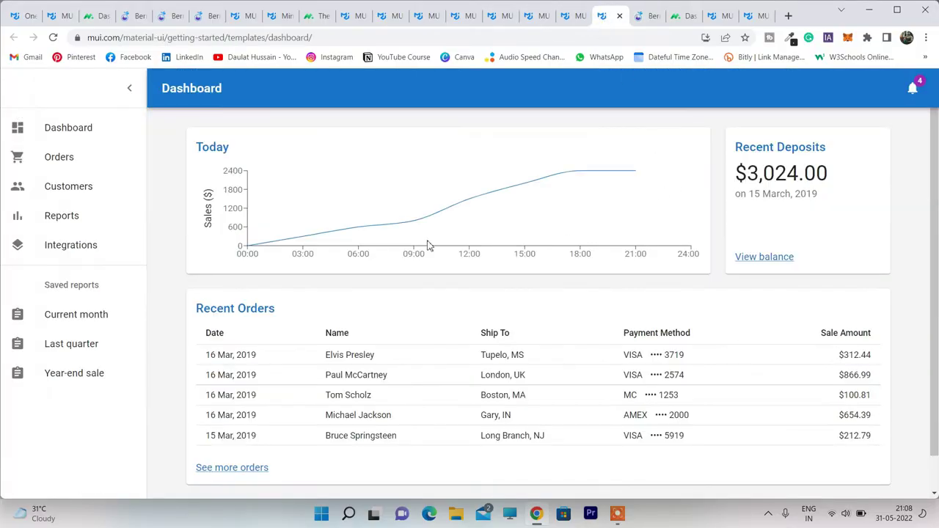
scroll(535, 237, down, 1)
scroll(293, 249, up, 1)
click(569, 18)
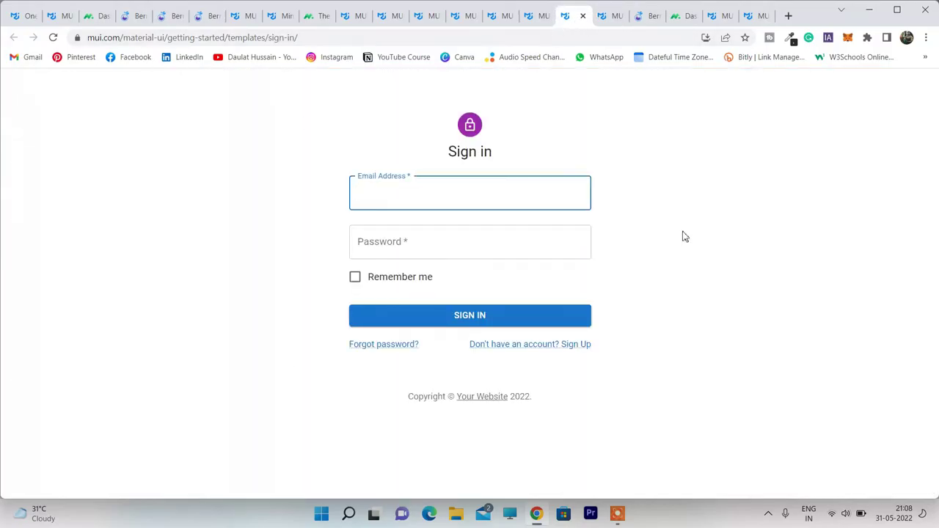
click(536, 16)
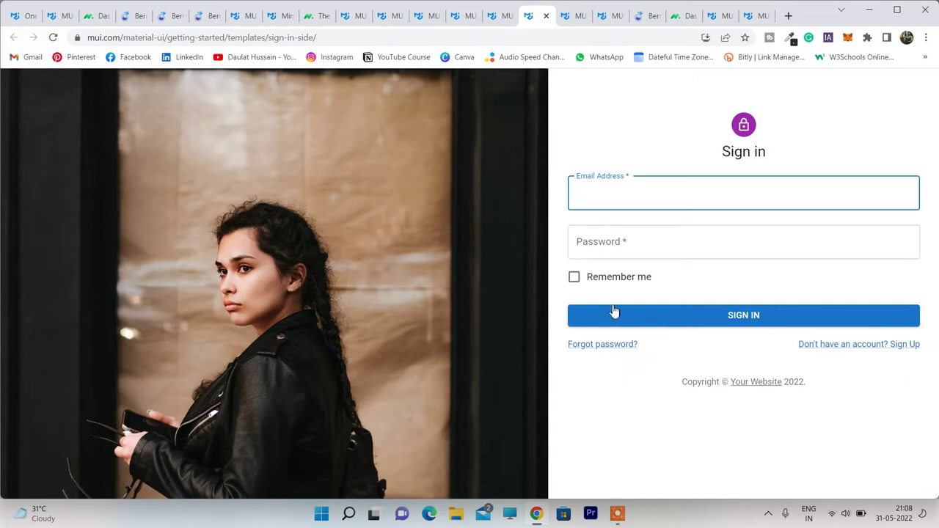
click(515, 18)
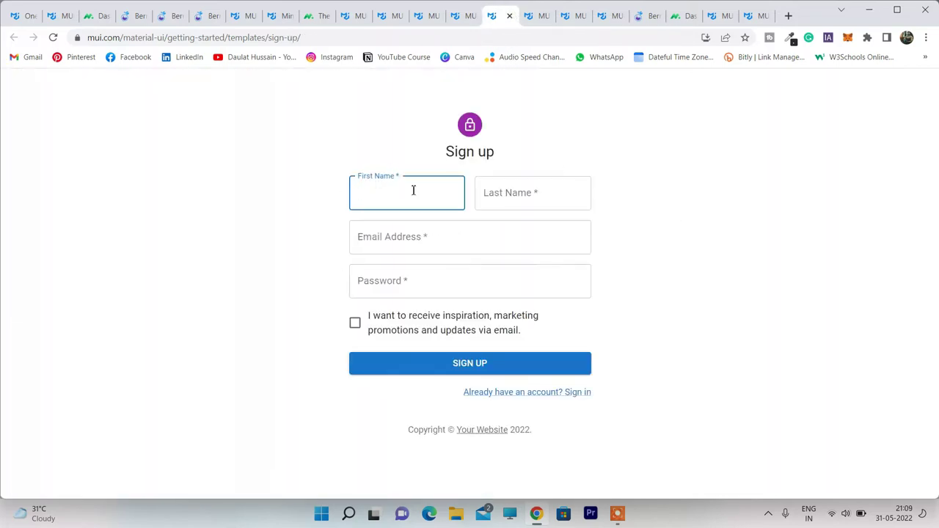
click(451, 18)
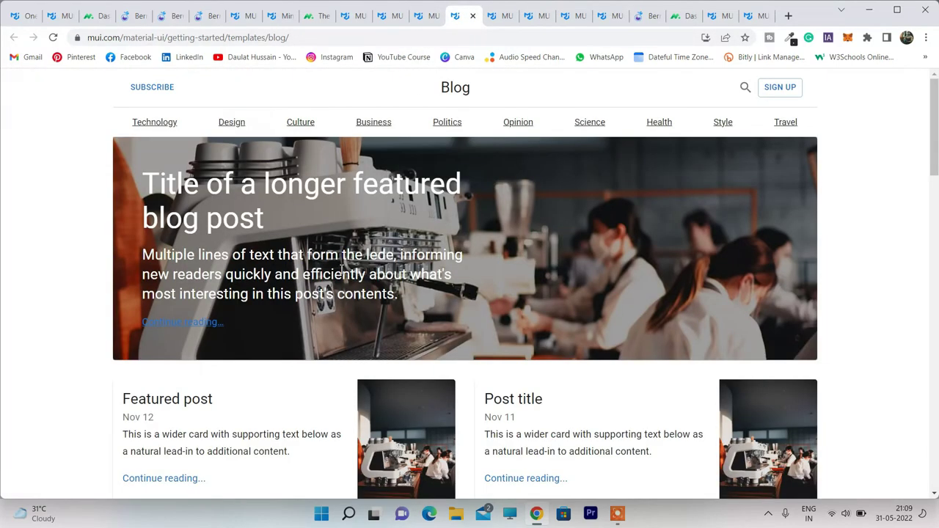
scroll(547, 248, down, 12)
scroll(558, 253, up, 10)
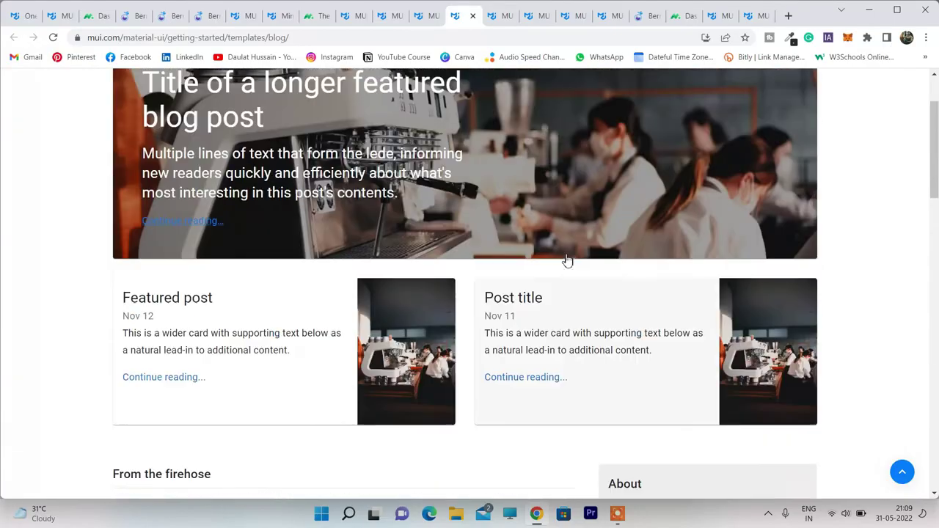
scroll(566, 260, up, 2)
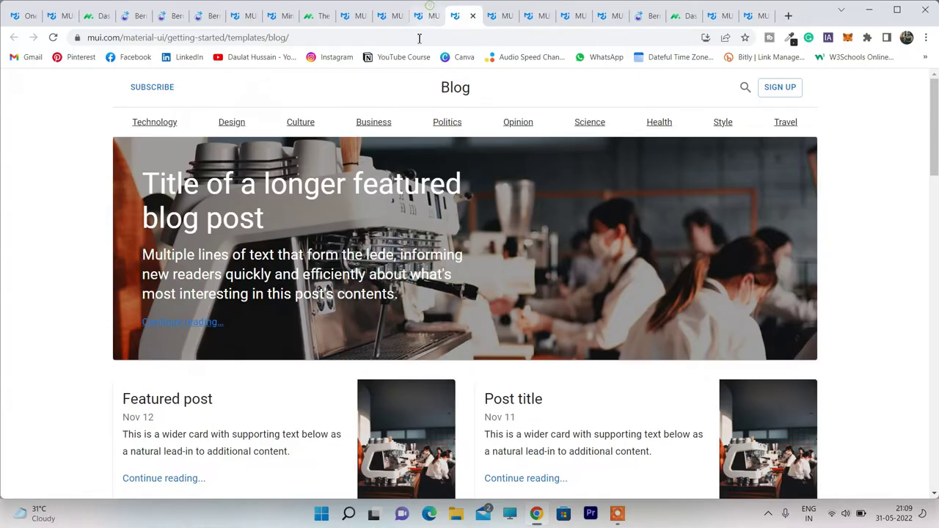
click(429, 16)
scroll(448, 241, down, 3)
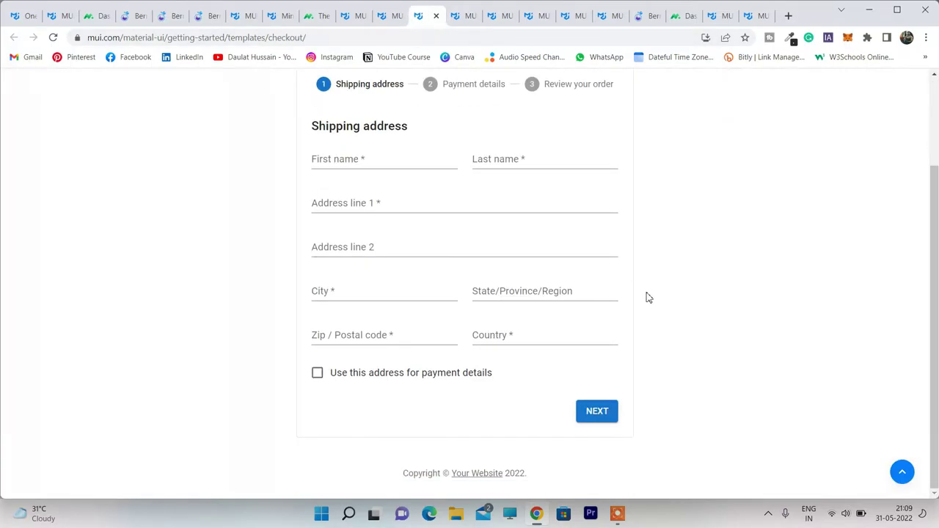
scroll(648, 297, up, 3)
Look over the MUI Album and Pricing template pages again.
key(ctrl+Page_Up)
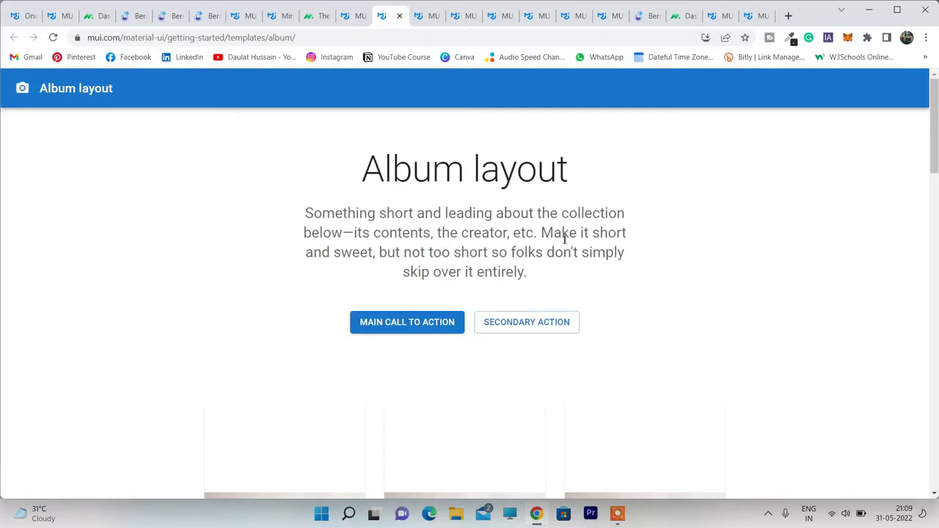
scroll(700, 328, down, 4)
scroll(700, 328, up, 2)
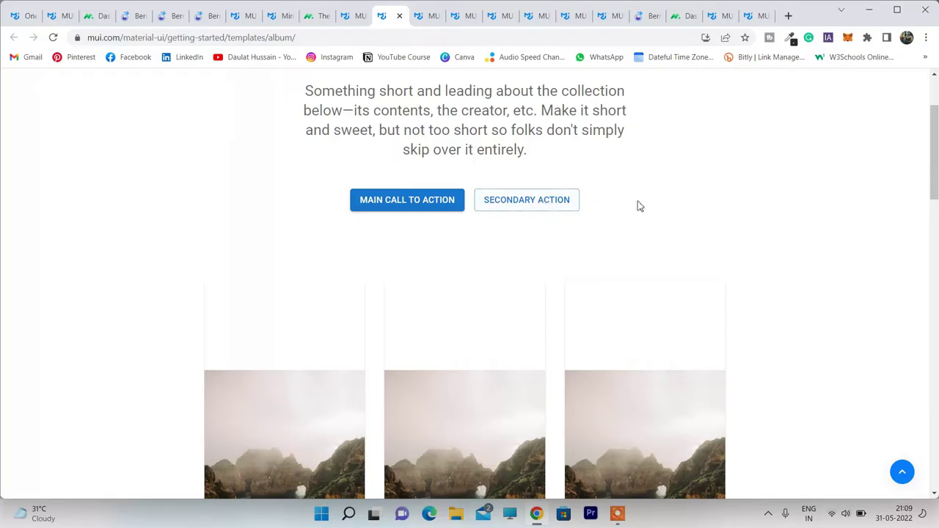
scroll(637, 206, down, 5)
click(453, 288)
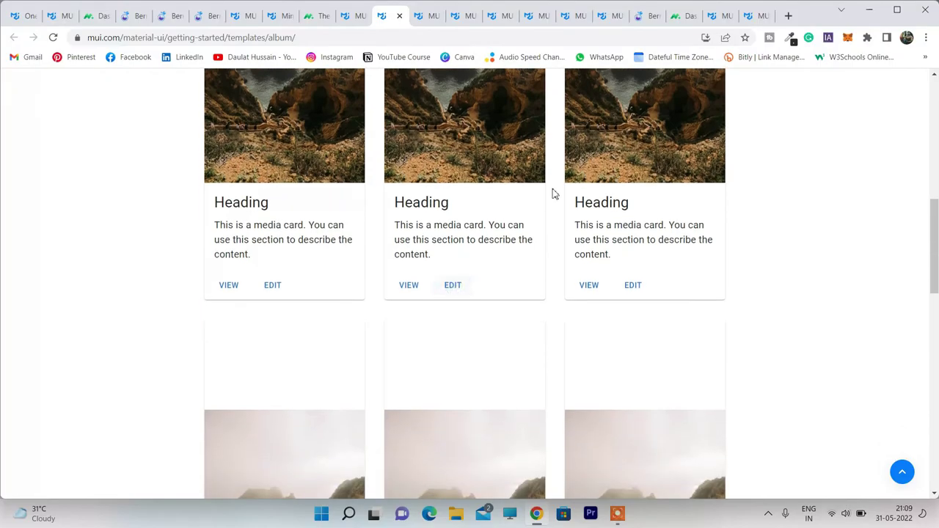
scroll(445, 241, down, 10)
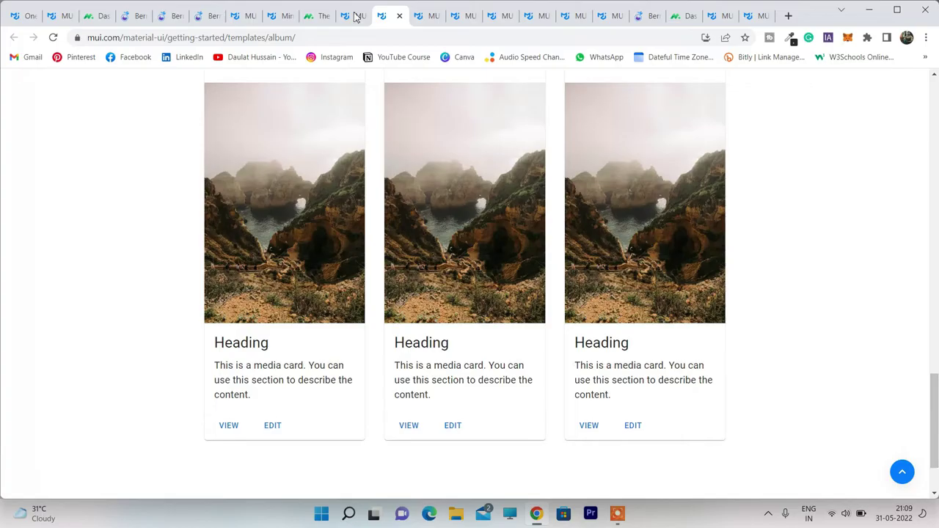
click(354, 17)
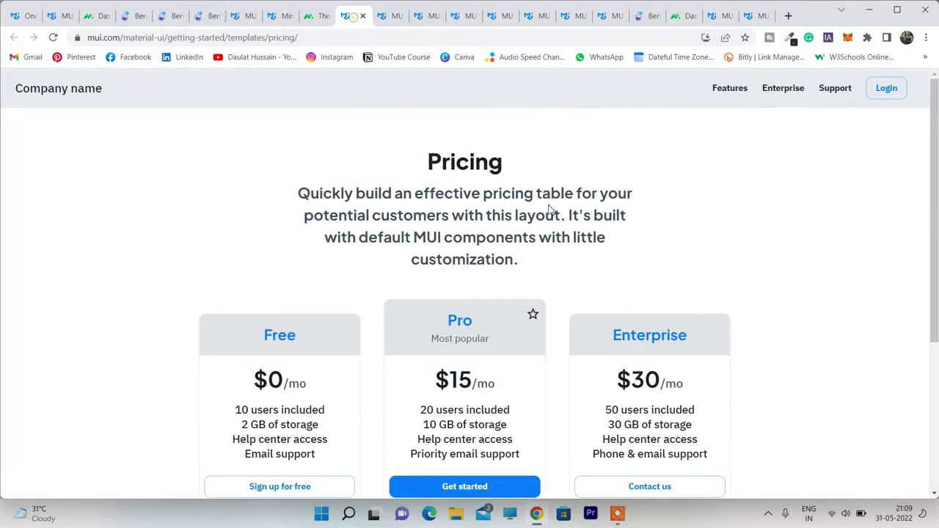
scroll(624, 225, down, 1)
Pass the minimals.cc and Berry login tabs to land on the Berry Typography page.
click(312, 12)
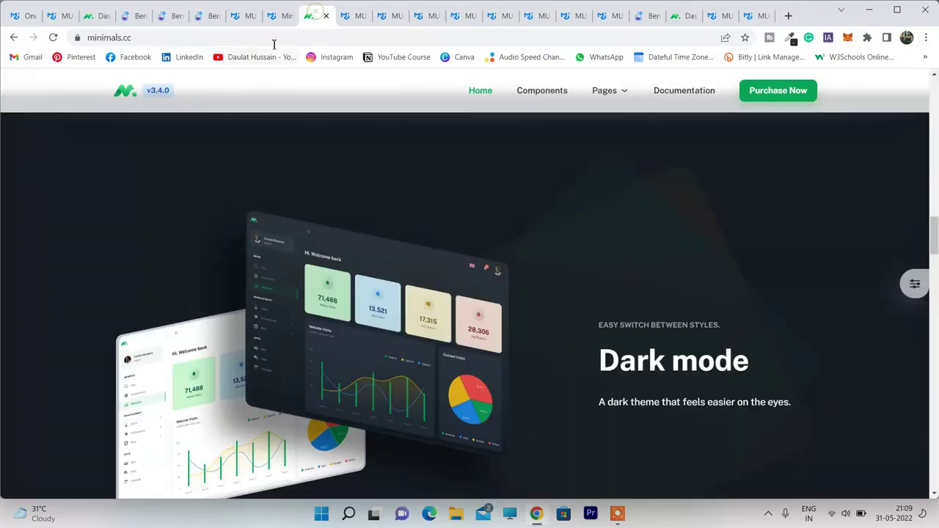
scroll(614, 293, down, 6)
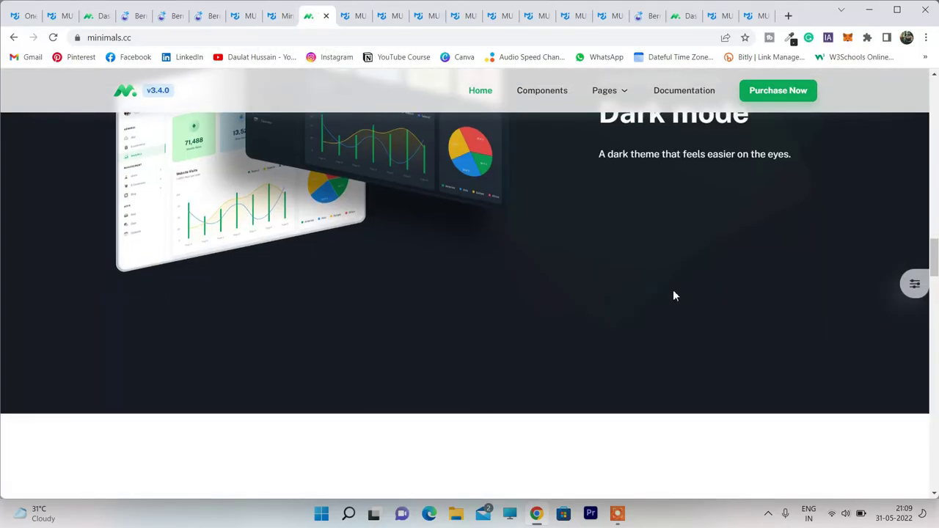
scroll(562, 315, up, 2)
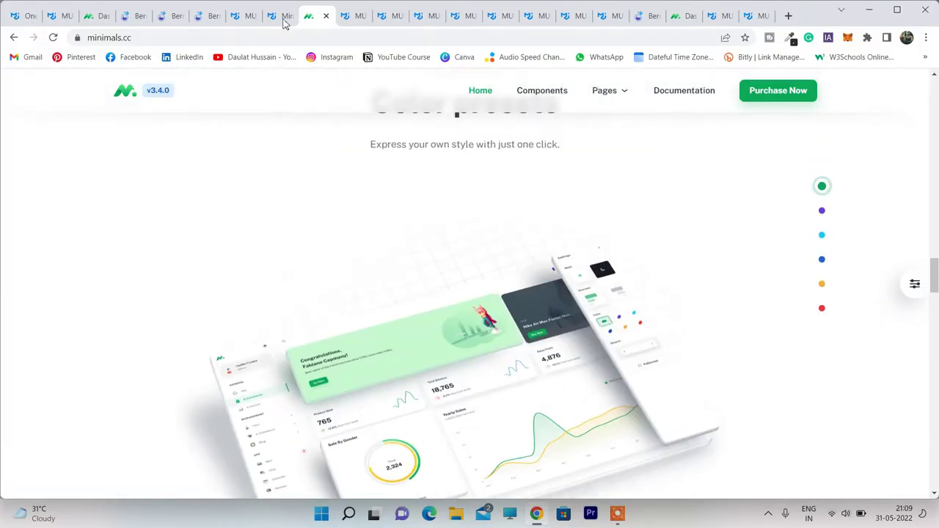
click(279, 15)
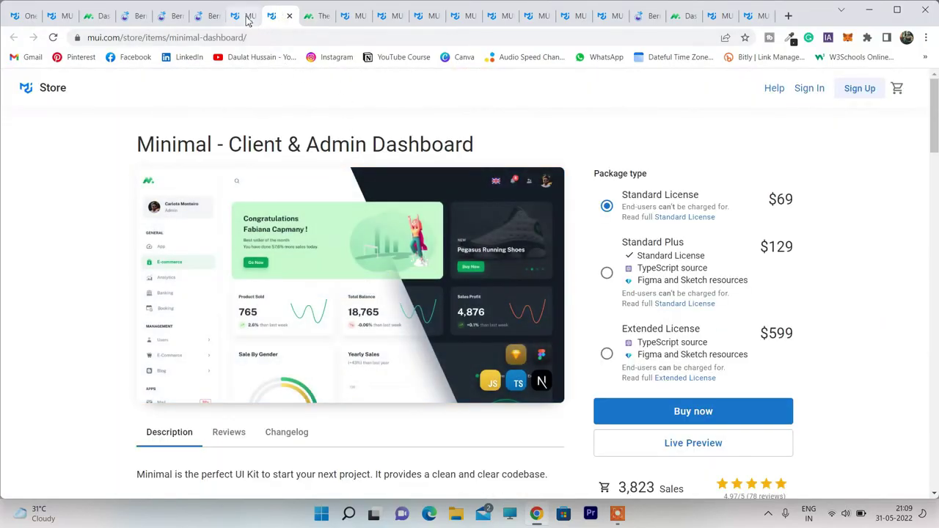
click(246, 15)
click(211, 18)
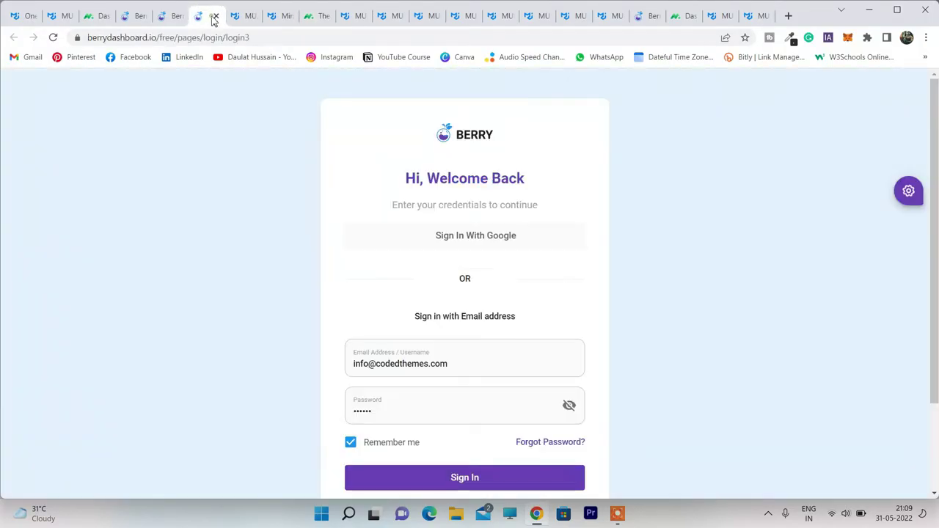
click(172, 16)
click(132, 16)
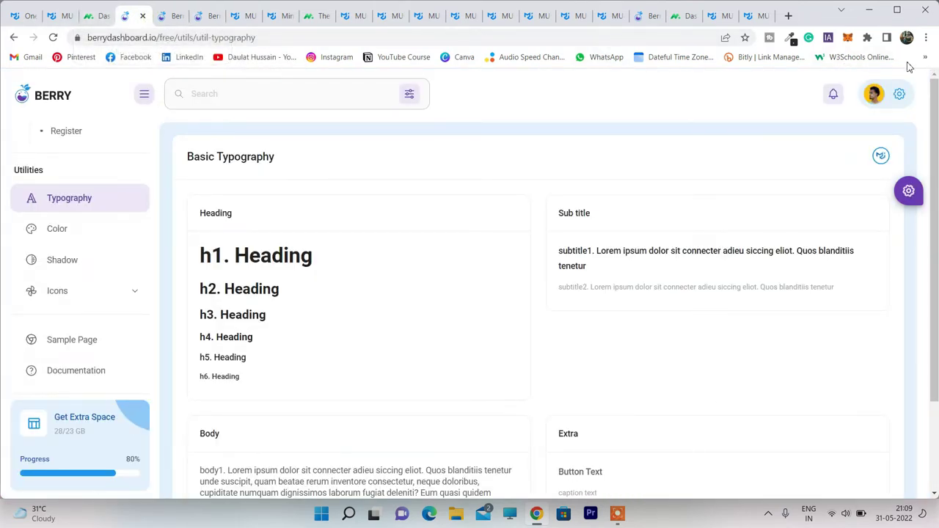
Extract the material-kit-react-main (1) zip in Downloads into its suggested folder.
click(454, 521)
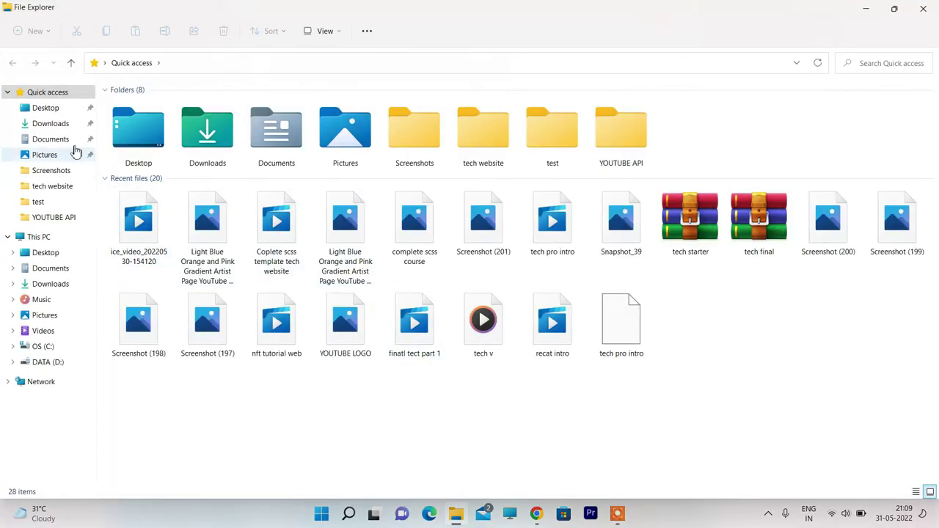
click(59, 124)
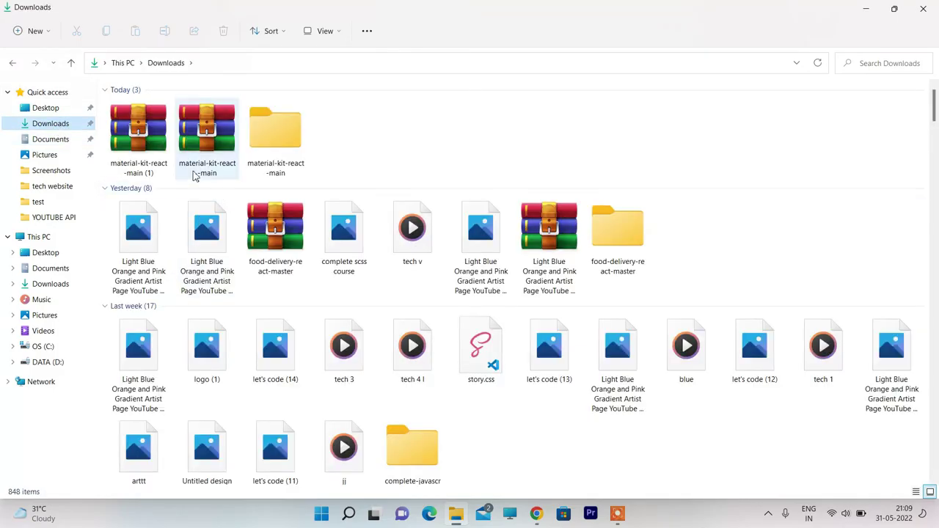
click(139, 136)
right_click(139, 135)
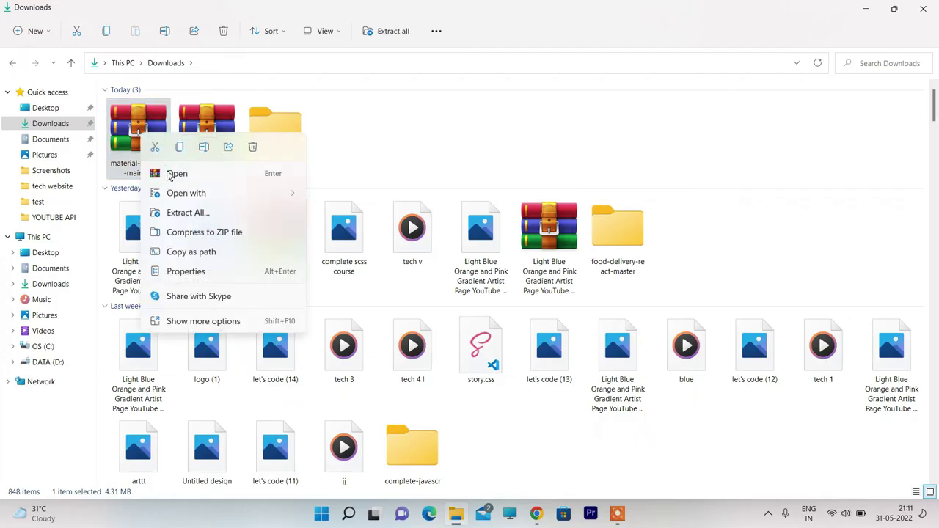
click(195, 214)
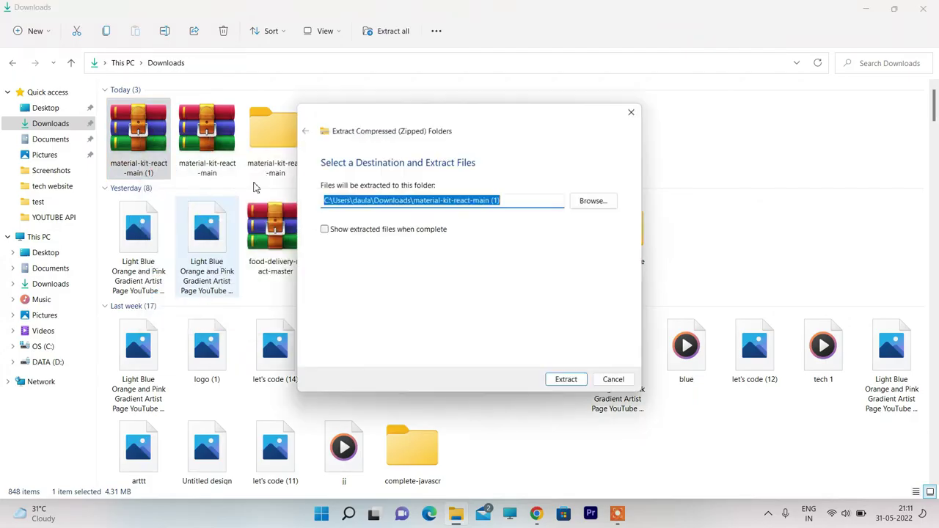
click(563, 383)
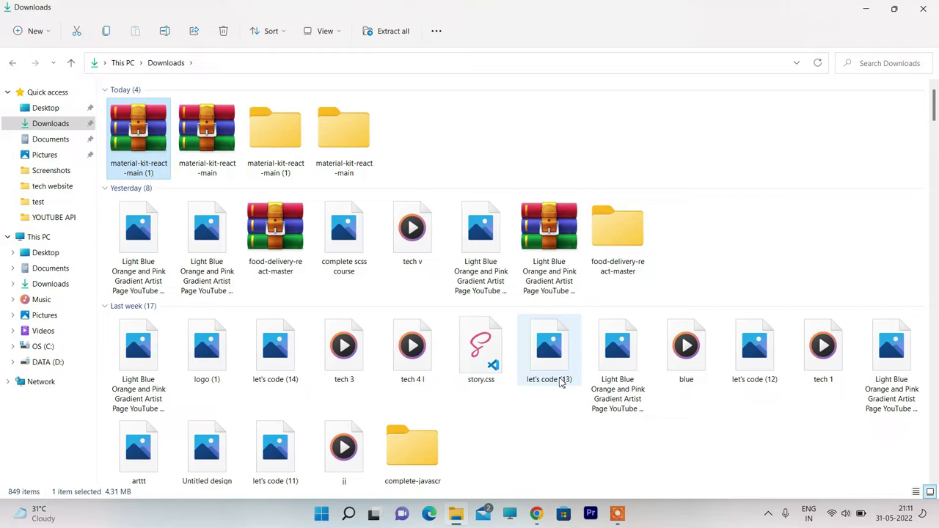
Open the inner material-kit-react-main project folder in VS Code.
double_click(297, 147)
click(195, 108)
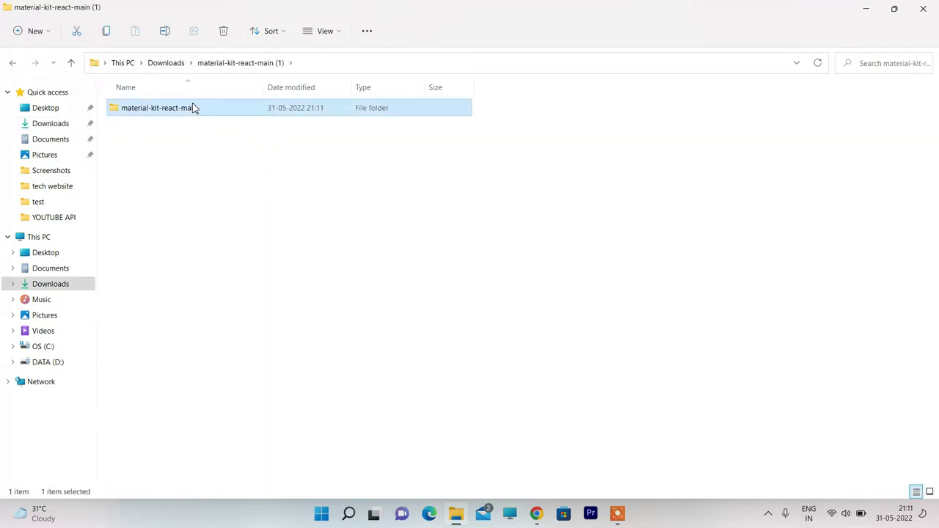
double_click(194, 107)
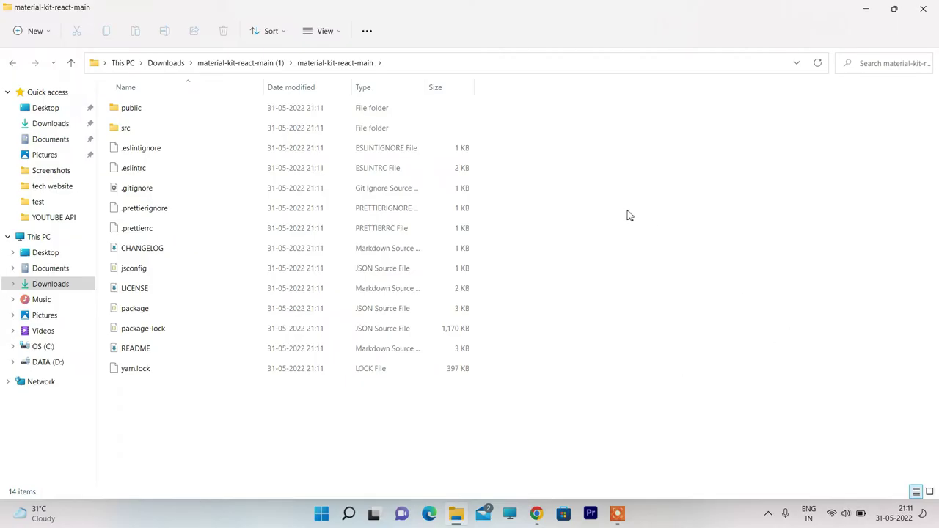
right_click(665, 324)
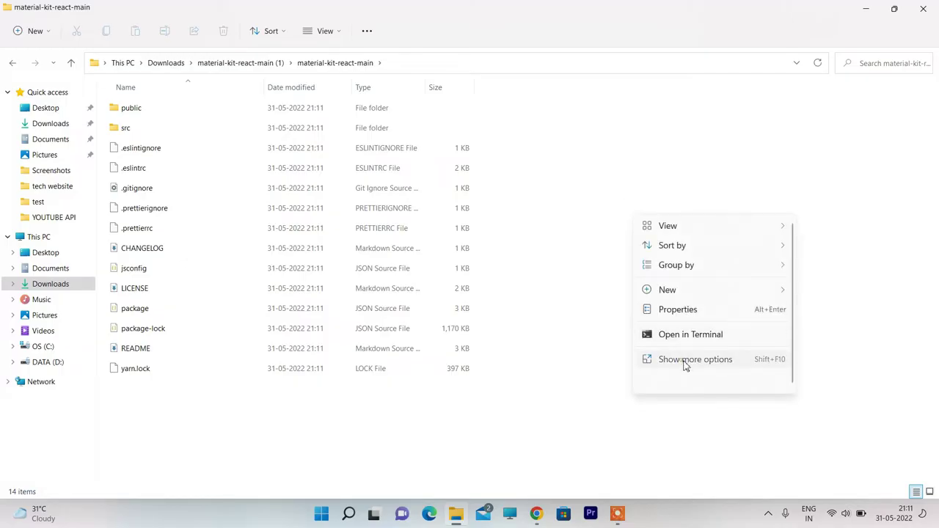
click(683, 362)
click(678, 367)
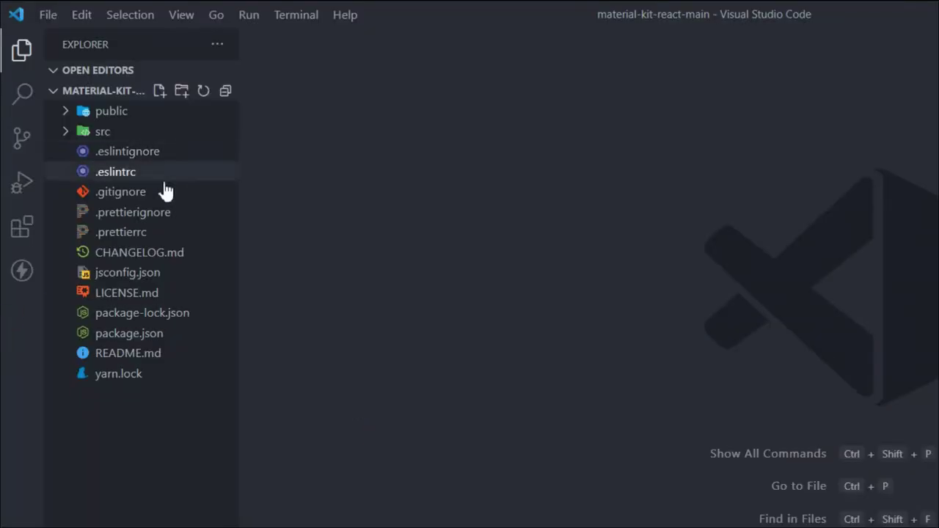
Browse the public, static, src and components folders and view App.js.
click(70, 112)
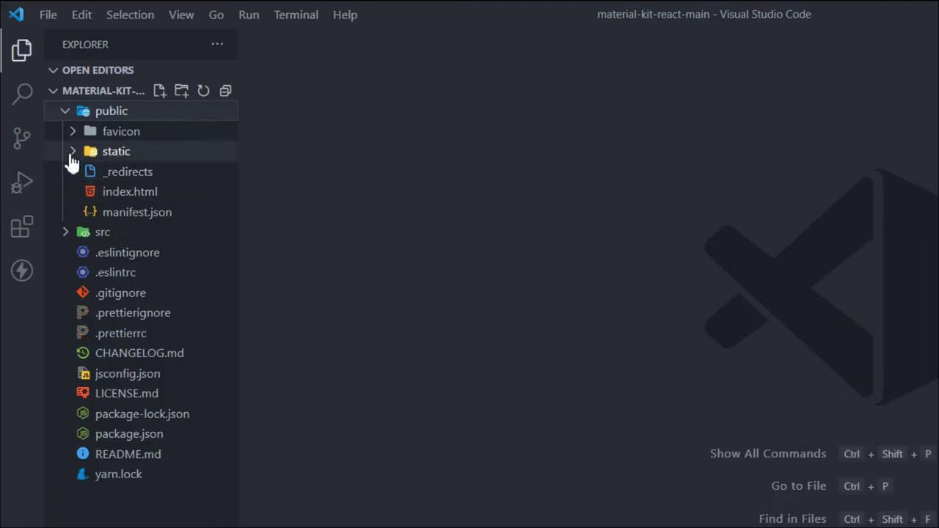
click(74, 151)
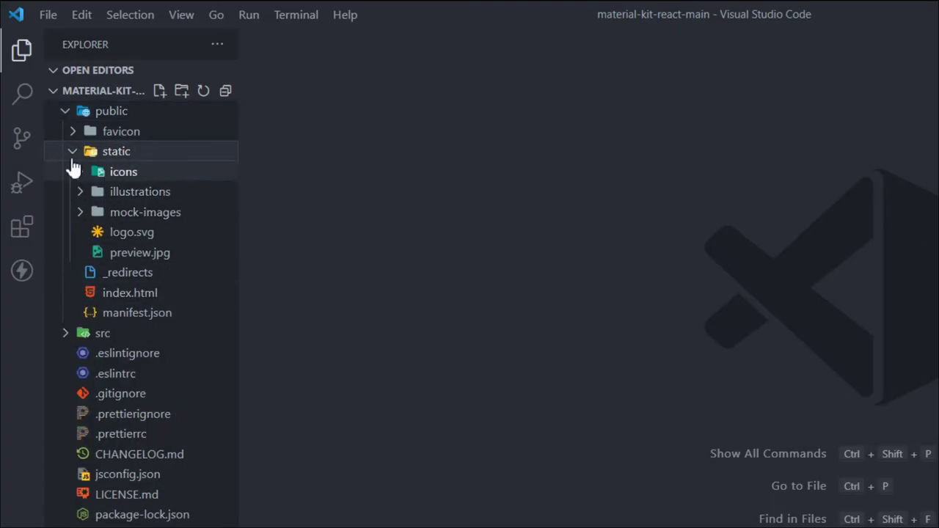
click(71, 151)
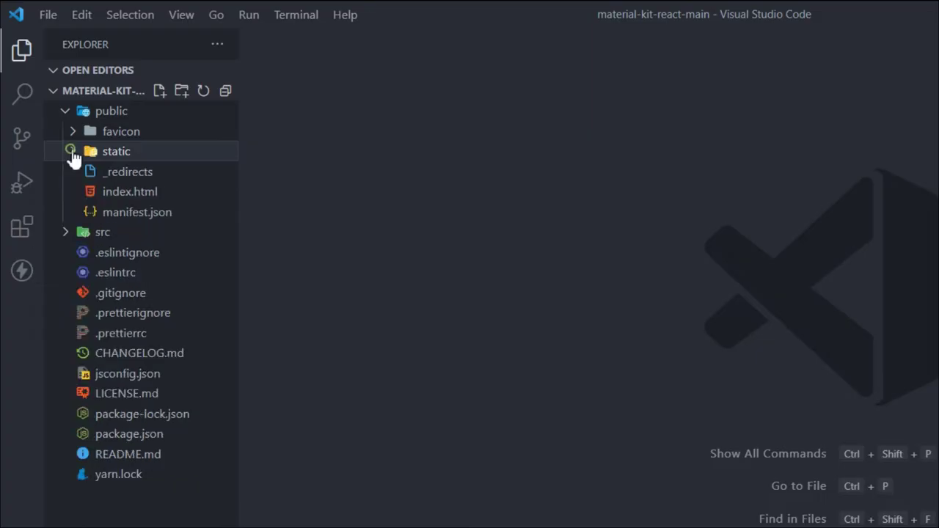
click(66, 236)
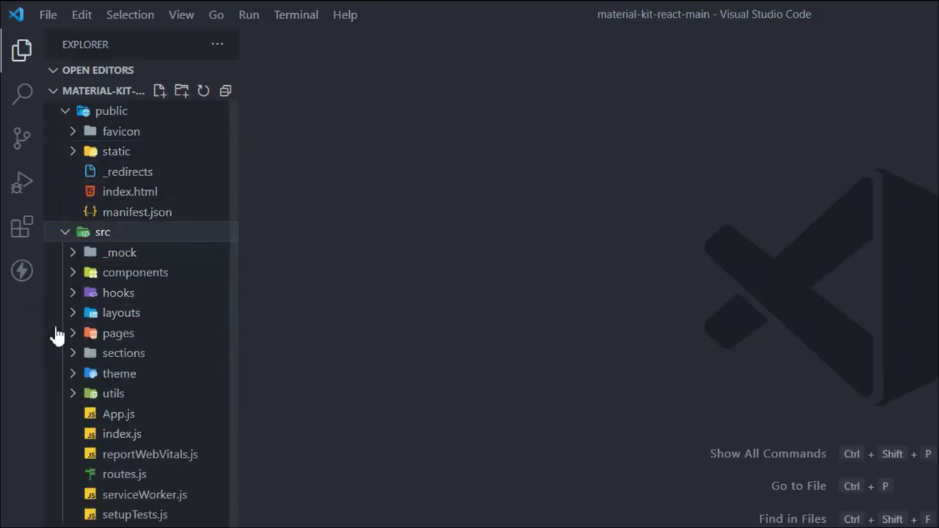
click(67, 275)
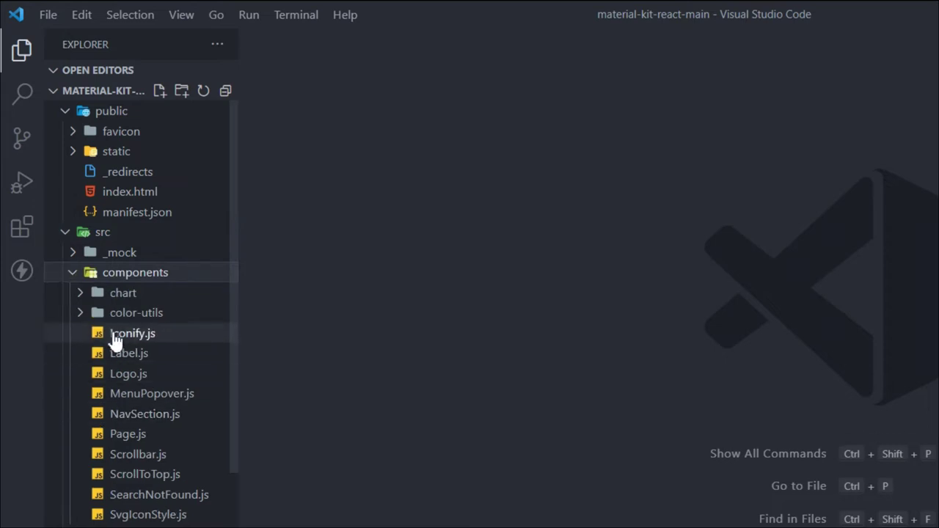
click(73, 272)
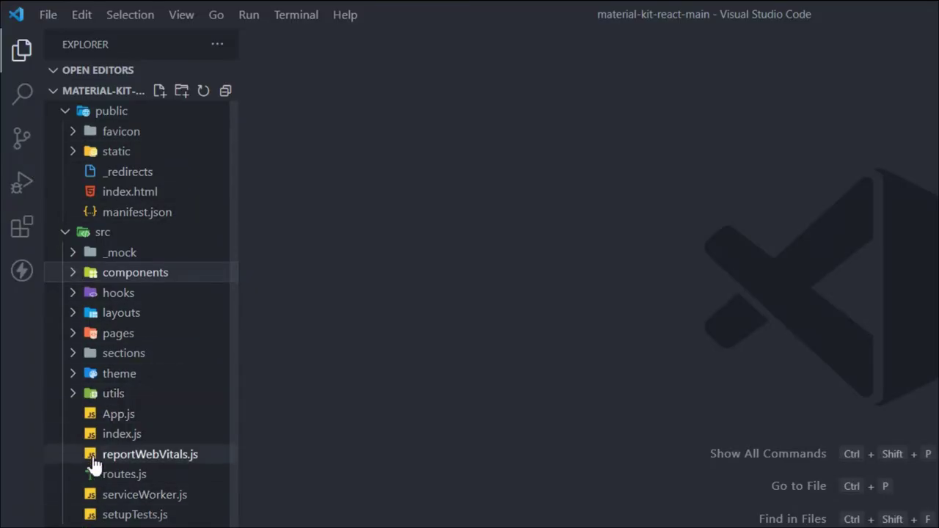
click(118, 414)
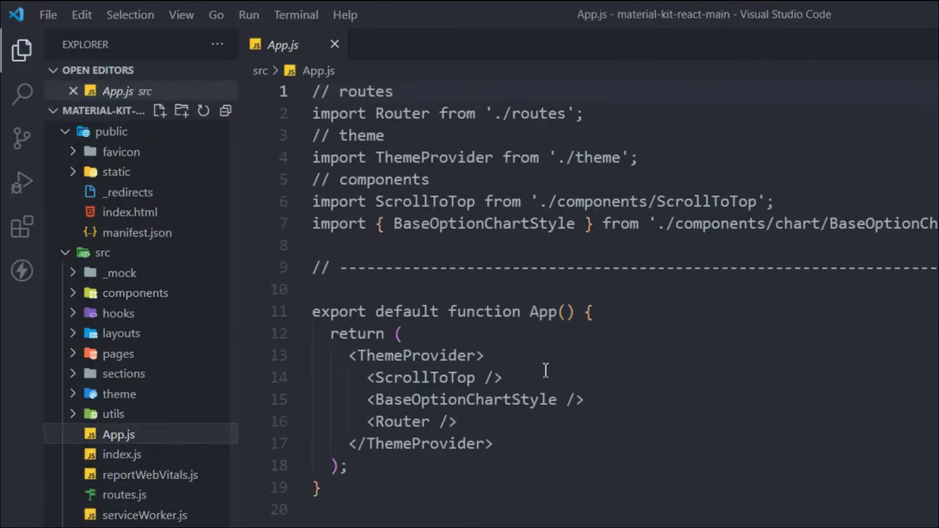
click(67, 253)
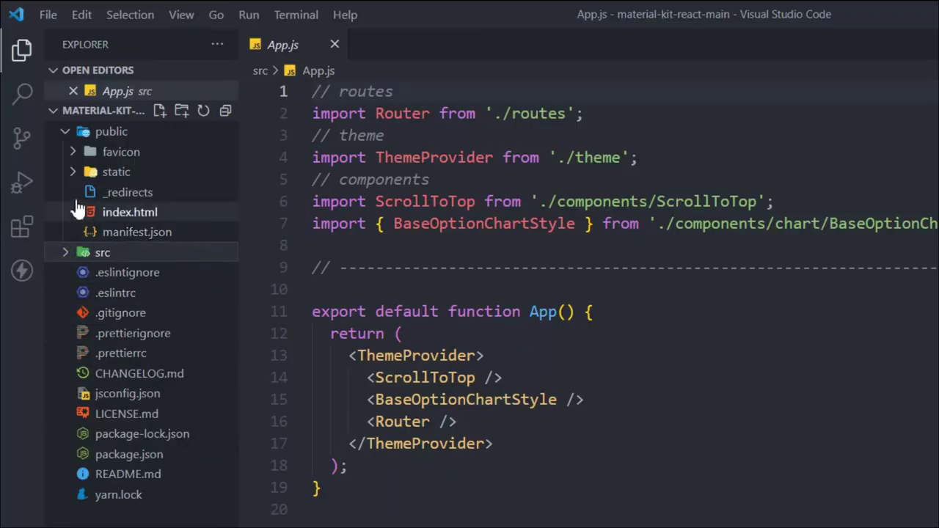
click(65, 132)
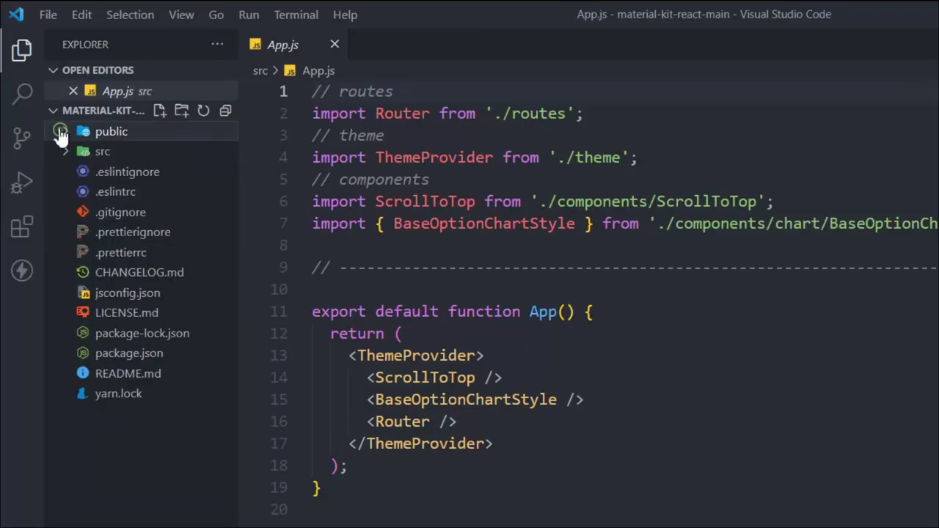
click(144, 358)
scroll(580, 440, down, 10)
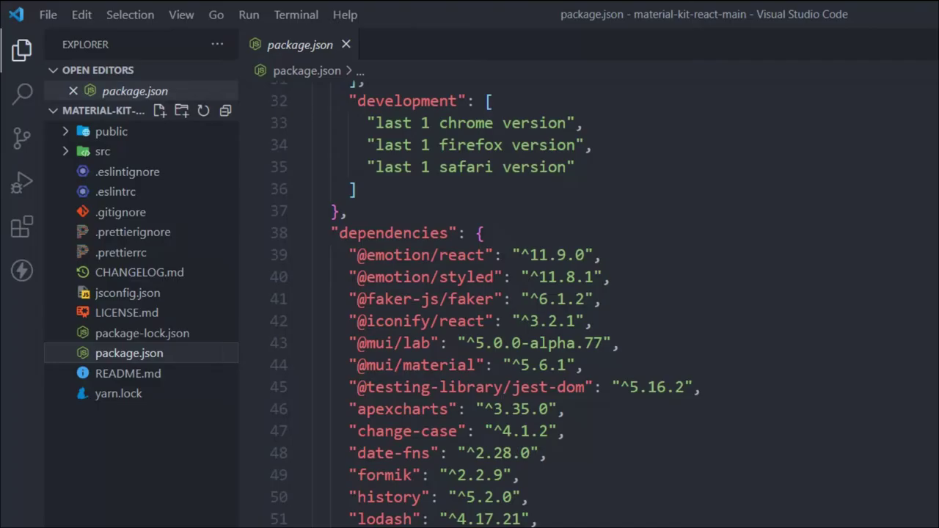
scroll(620, 345, up, 4)
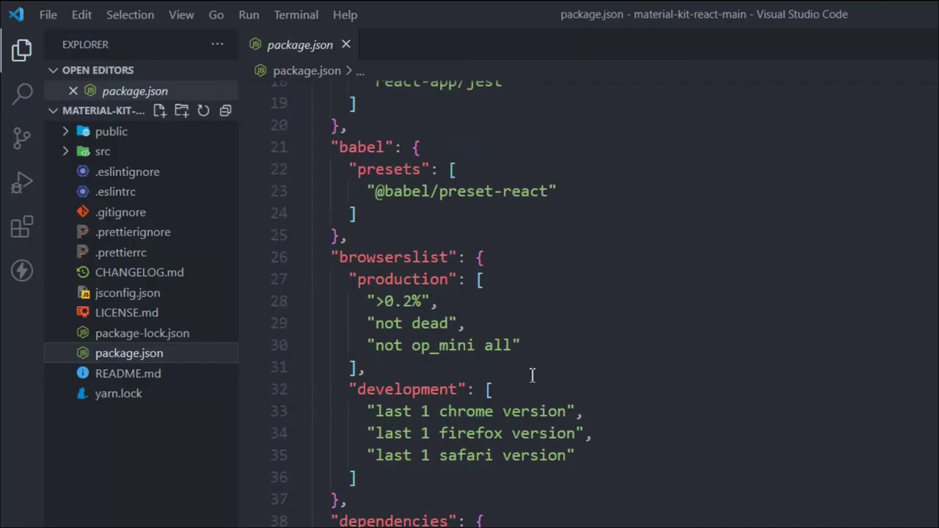
scroll(629, 455, up, 3)
scroll(733, 476, down, 6)
click(735, 479)
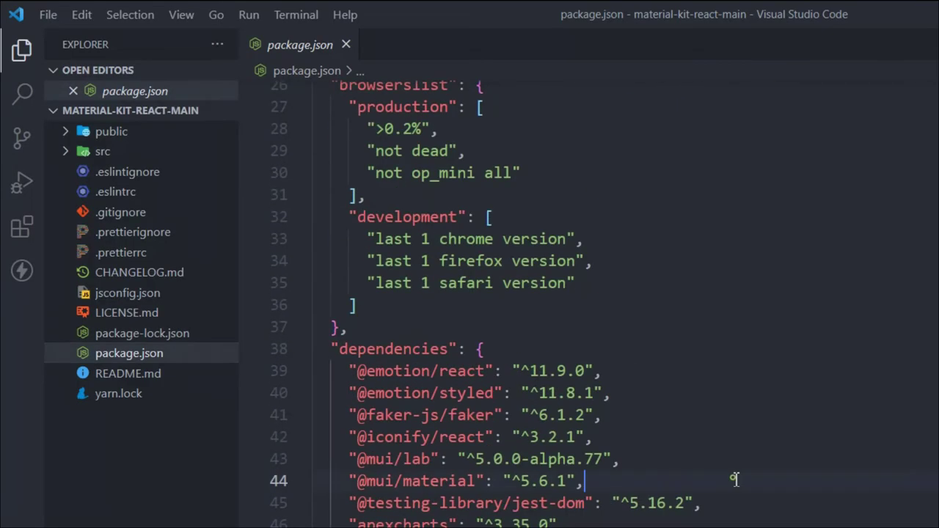
Run npm install in an integrated PowerShell terminal at the project folder.
key(ctrl+grave)
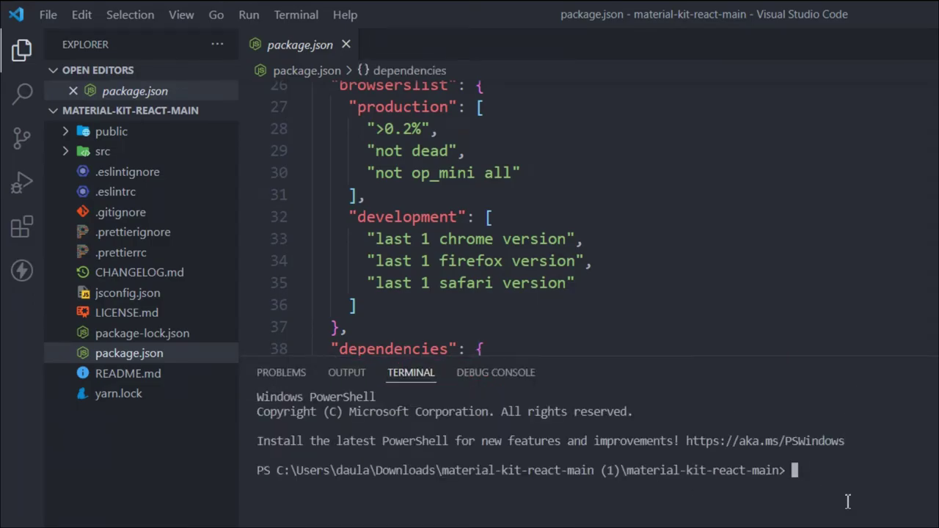
text(npm install)
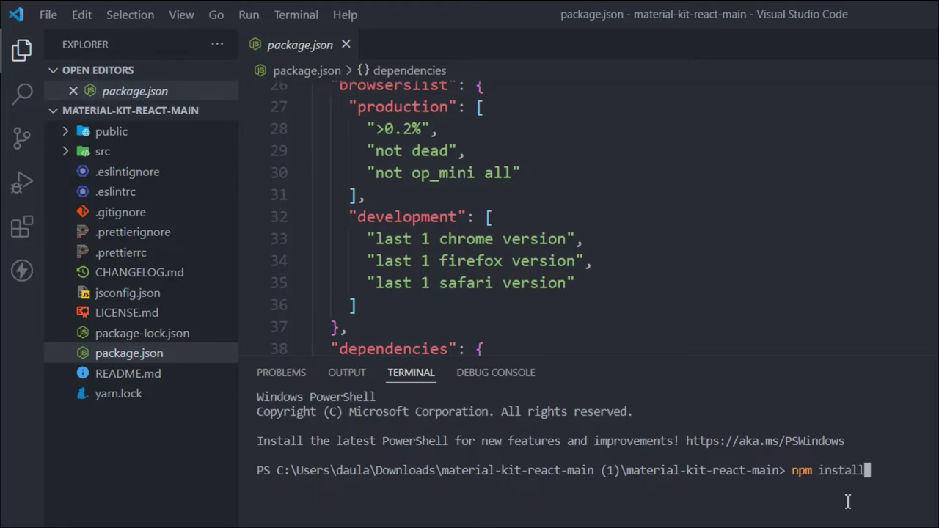
key(Return)
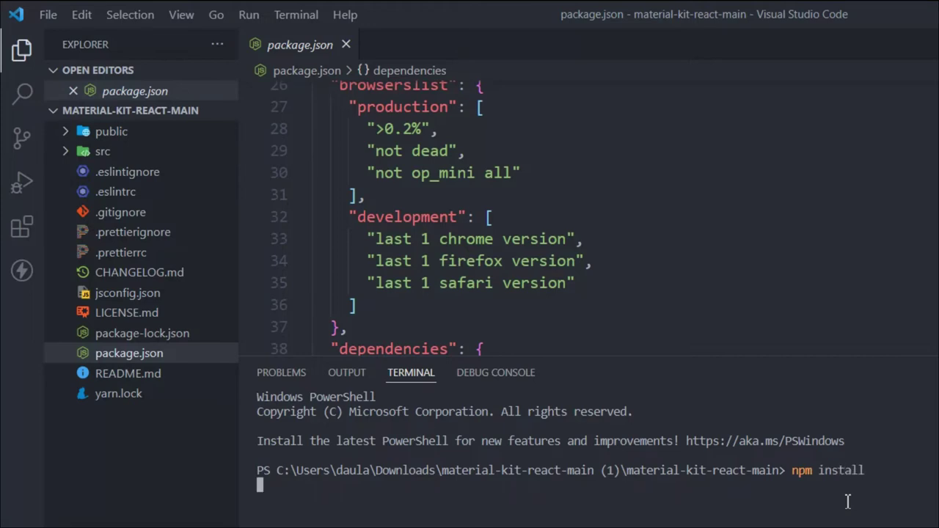
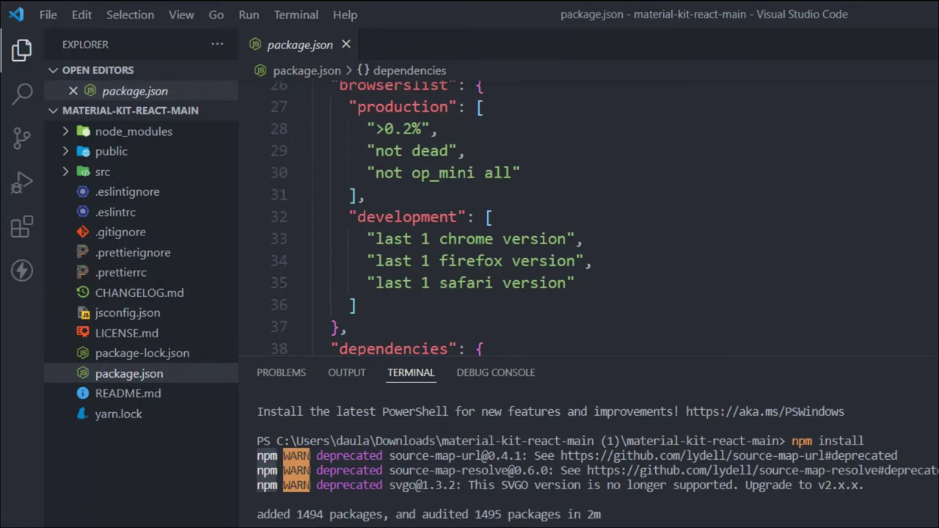
Clear the old terminal output and collapse the terminal panel.
key(ctrl+l)
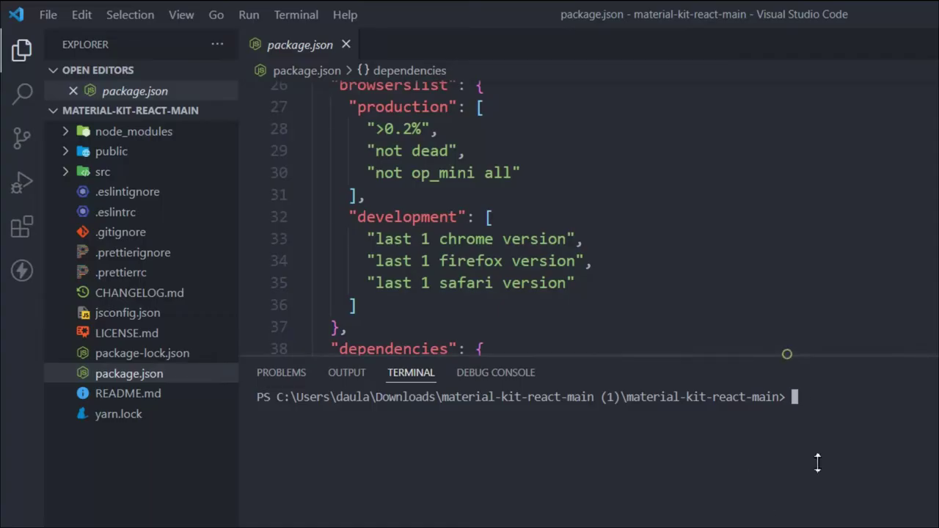
drag(788, 355, 790, 484)
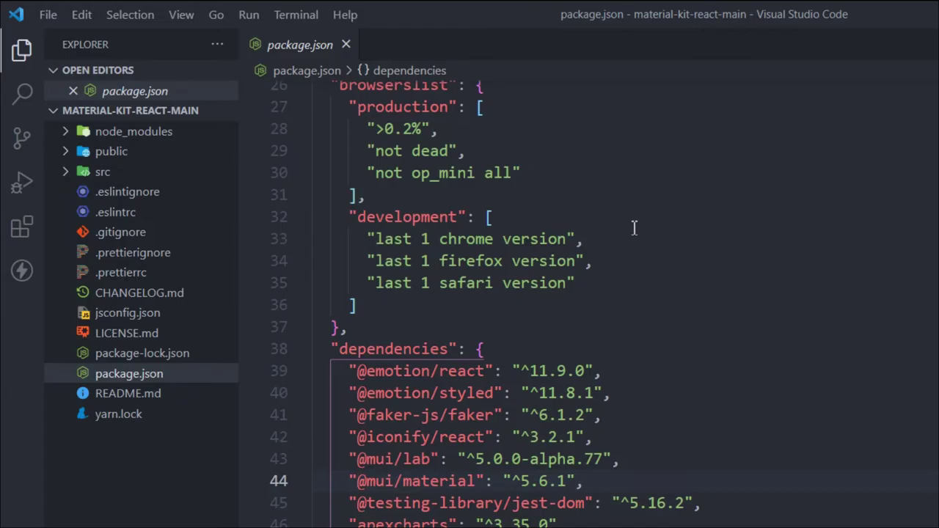
scroll(656, 242, up, 8)
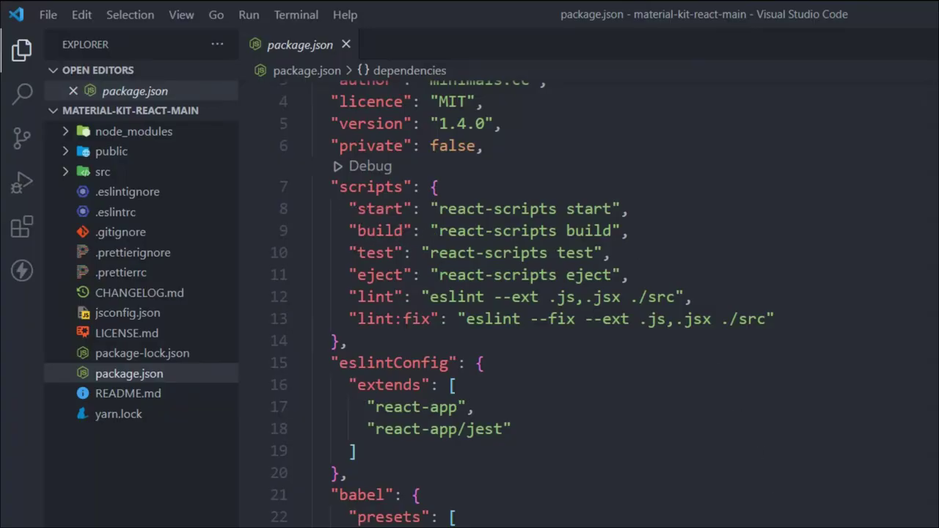
Reopen the terminal with Ctrl+` and run npm start to launch the dev server.
key(ctrl+grave)
text(npm )
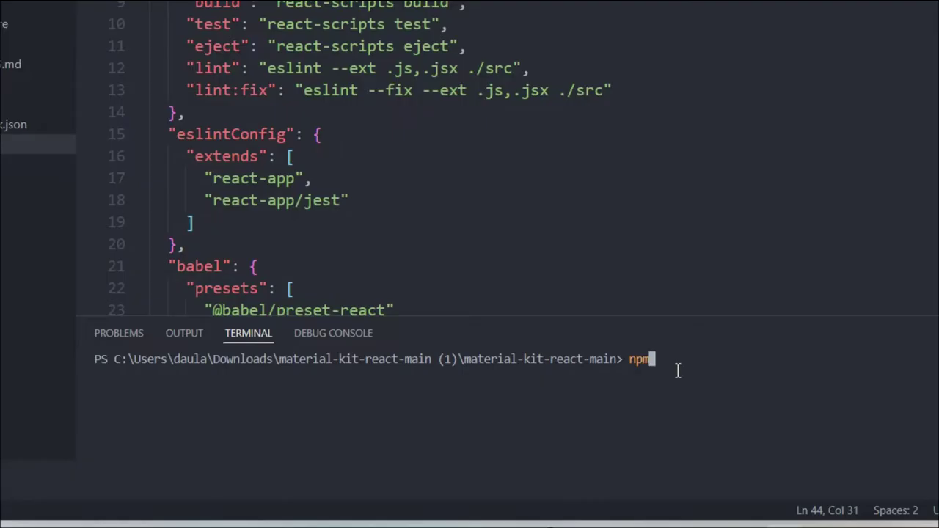
text(start)
key(Return)
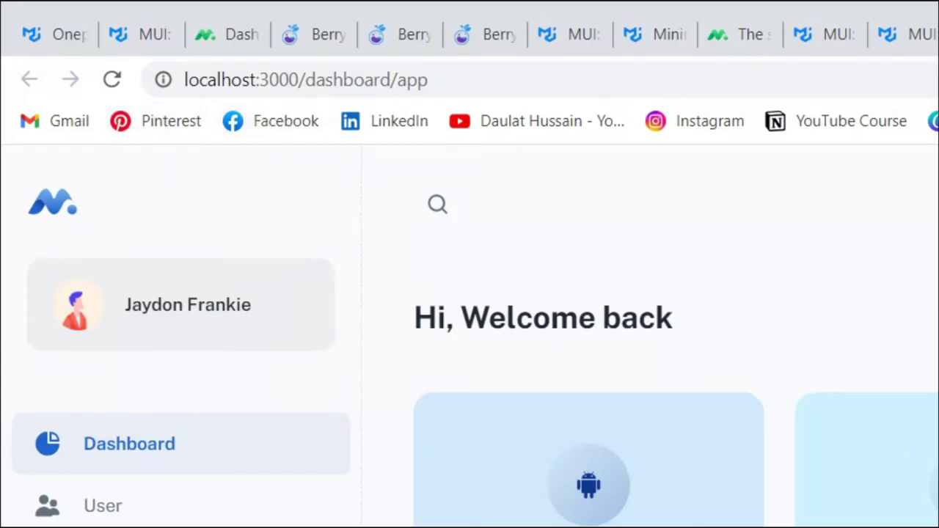
Browse the User list, page to the next set of users, then open the Product page.
scroll(586, 330, down, 3)
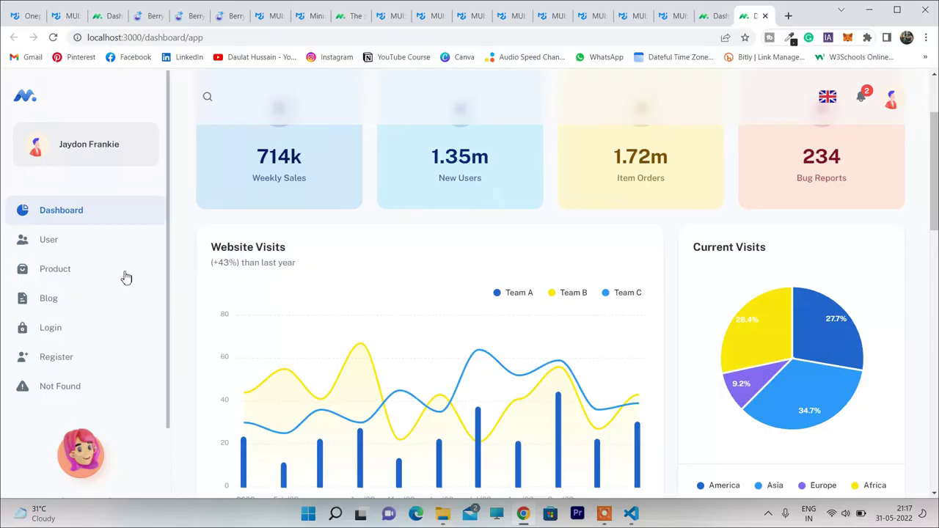
click(194, 515)
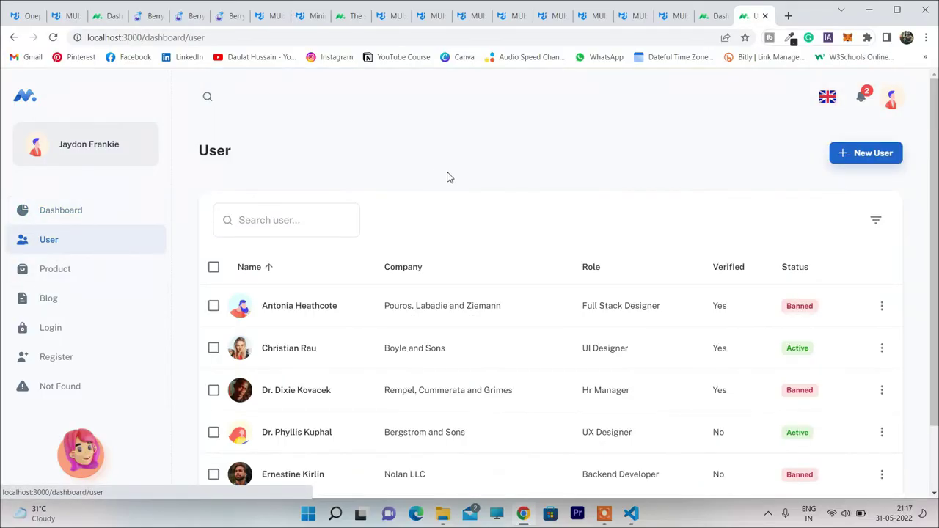
scroll(753, 275, down, 1)
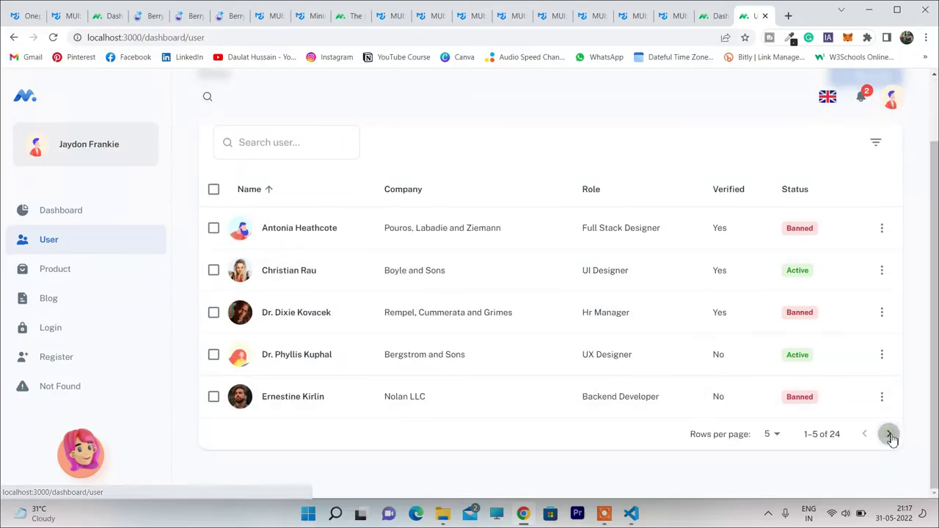
click(889, 436)
click(36, 276)
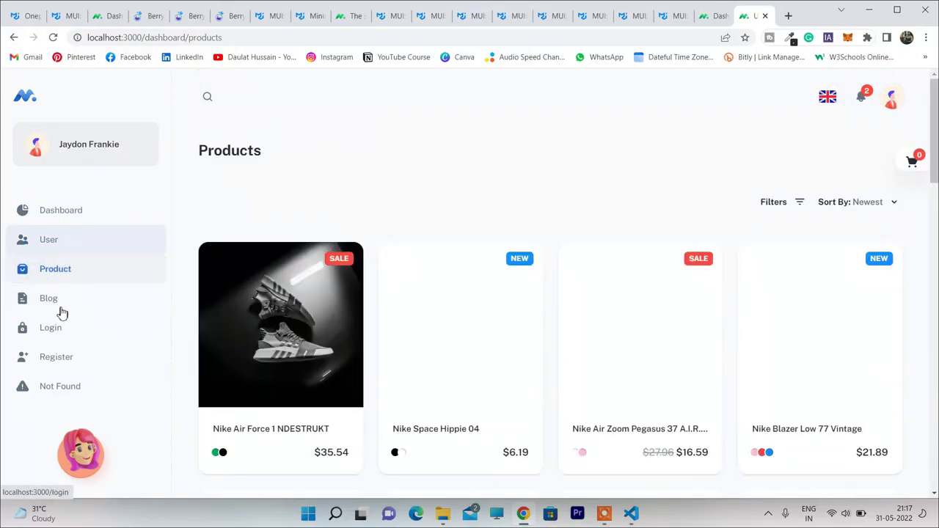
Narrow the browser to preview the mobile layout, open its nav drawer, then maximize again.
click(898, 10)
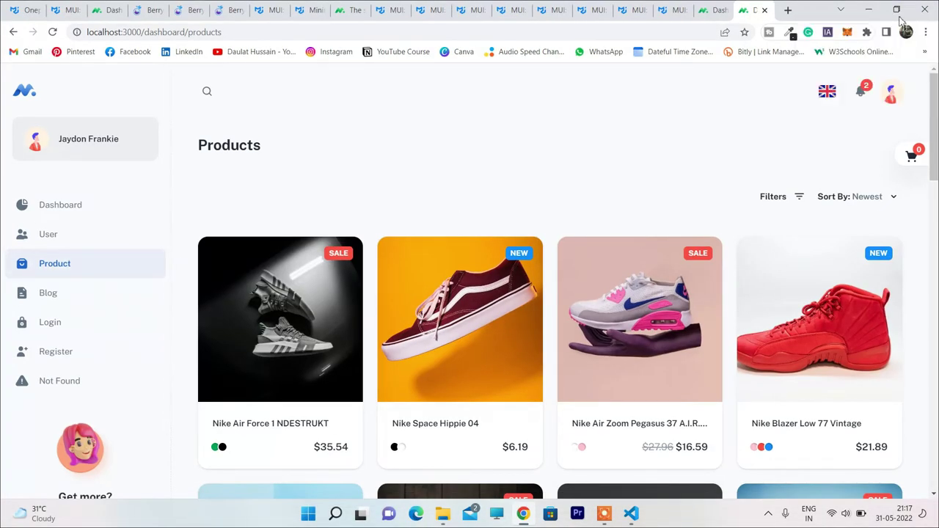
click(896, 10)
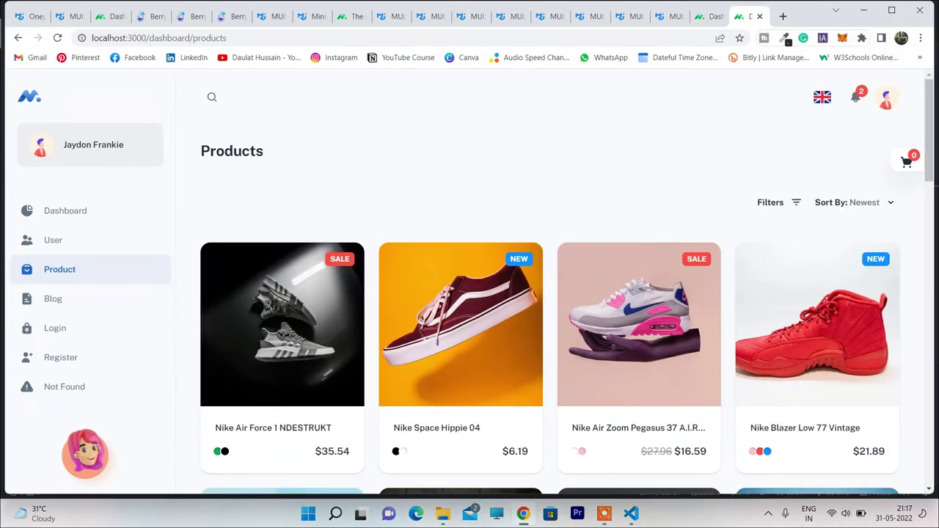
drag(8, 192, 774, 163)
scroll(786, 228, down, 20)
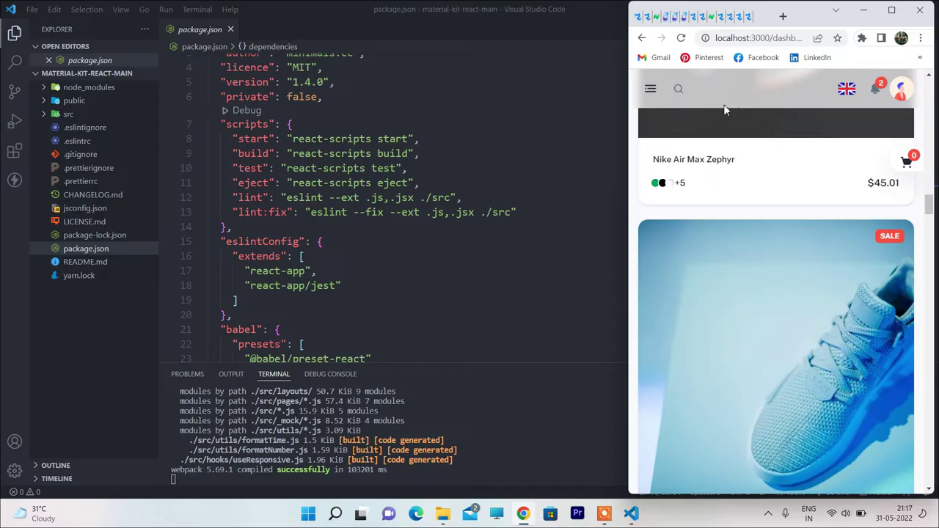
click(650, 89)
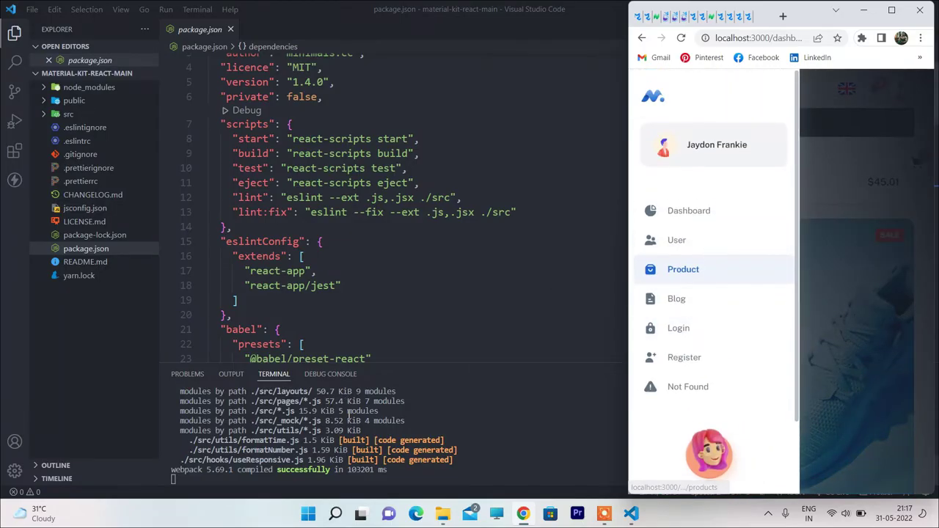
key(super+Up)
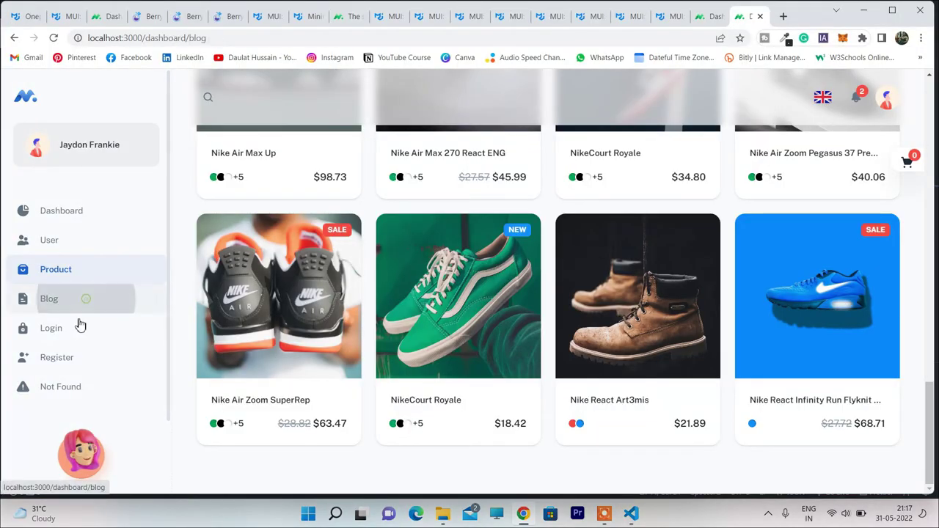
Open Blog, then Login, Register and Not Found, going Back after each, then Dashboard.
click(57, 308)
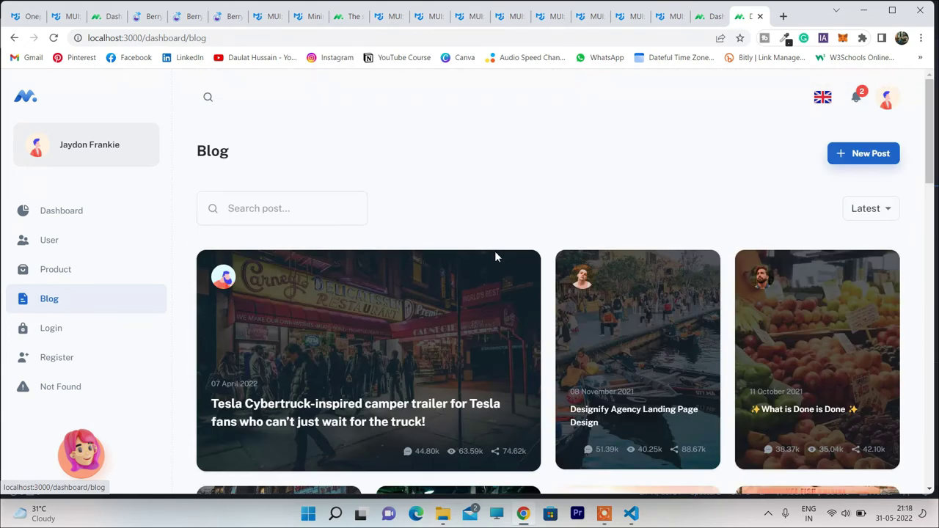
click(31, 332)
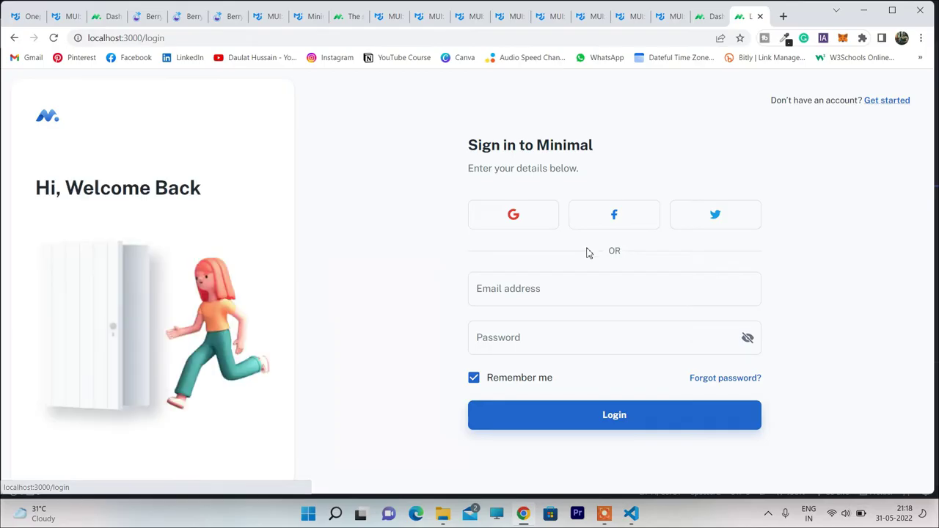
click(14, 38)
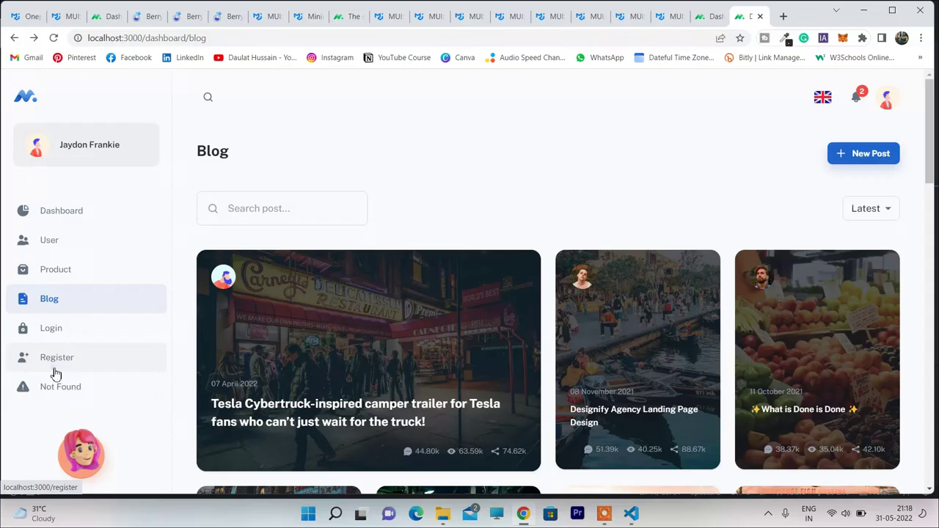
click(52, 362)
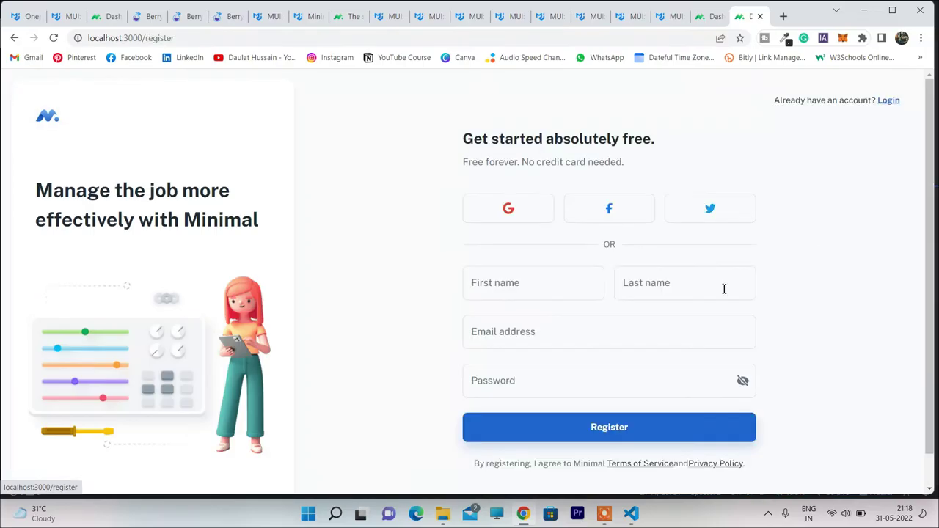
click(13, 38)
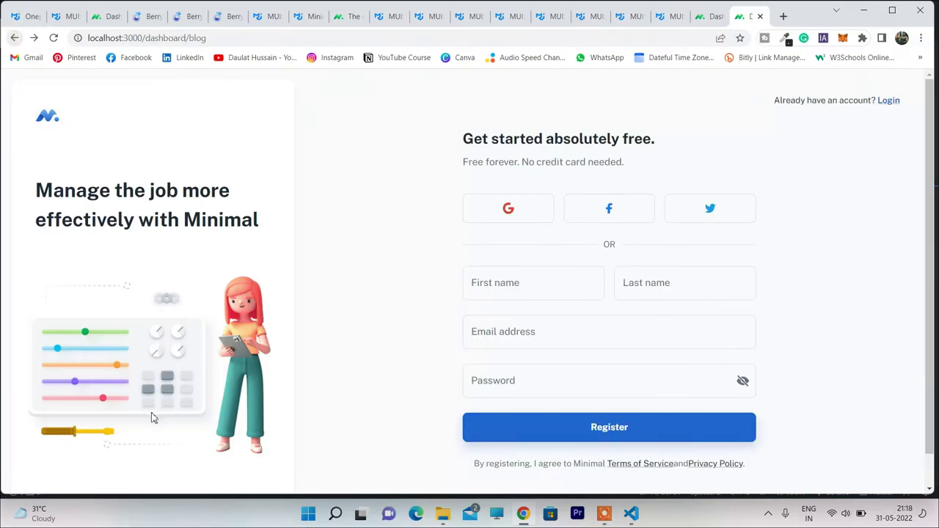
click(63, 388)
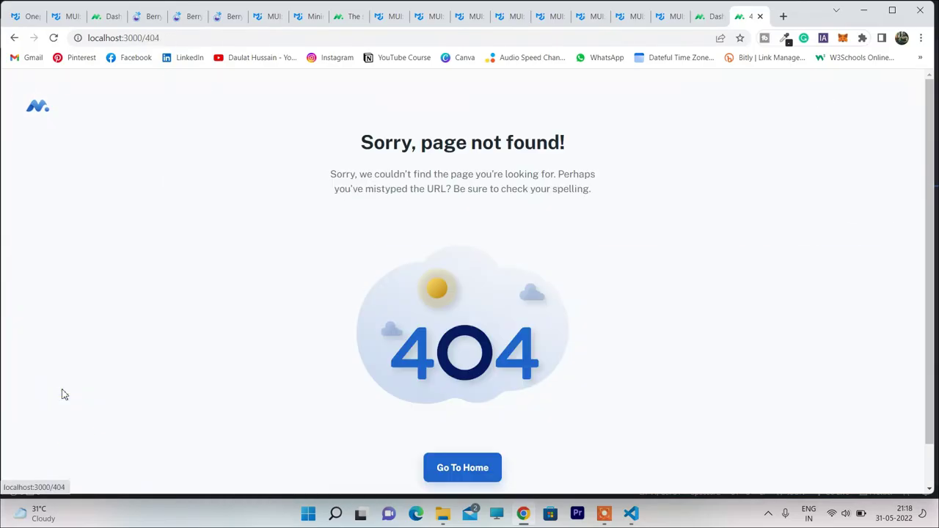
click(14, 38)
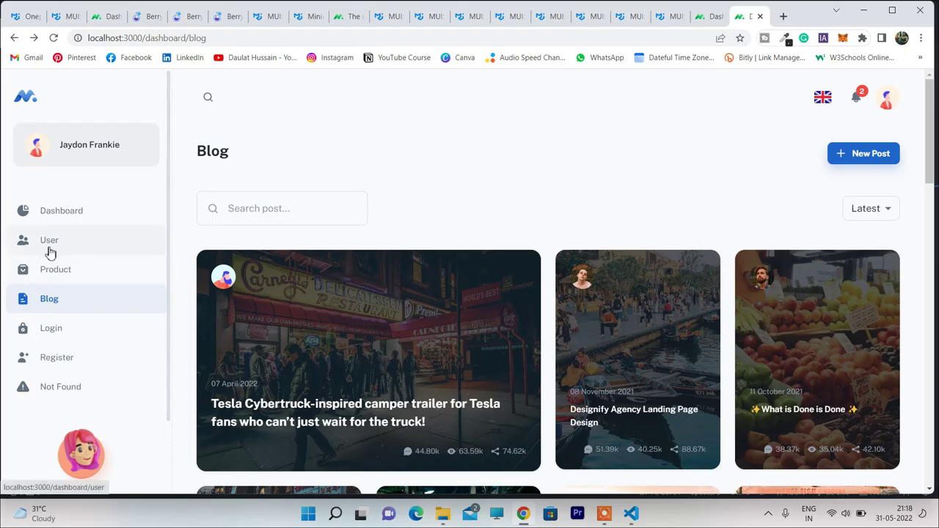
click(70, 218)
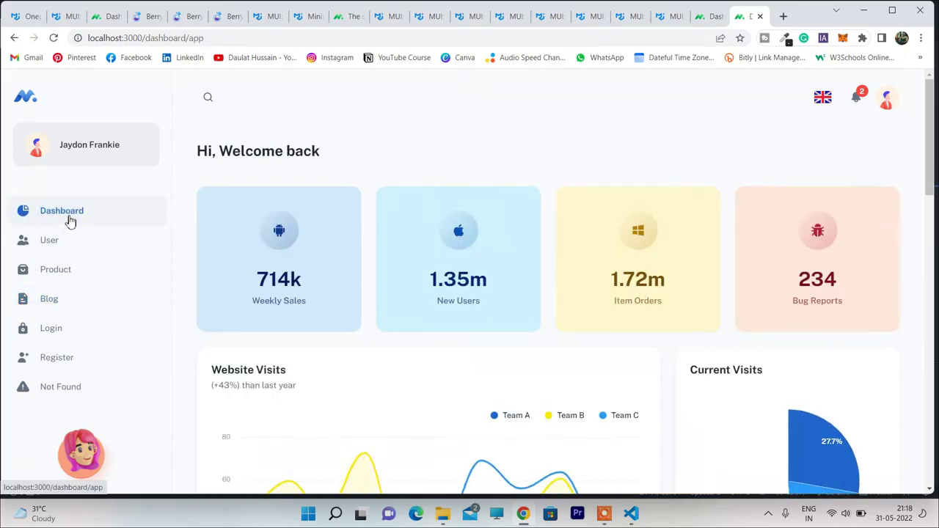
Scroll through the dashboard overview charts, then switch to the Blog page in the sidebar.
scroll(628, 272, down, 5)
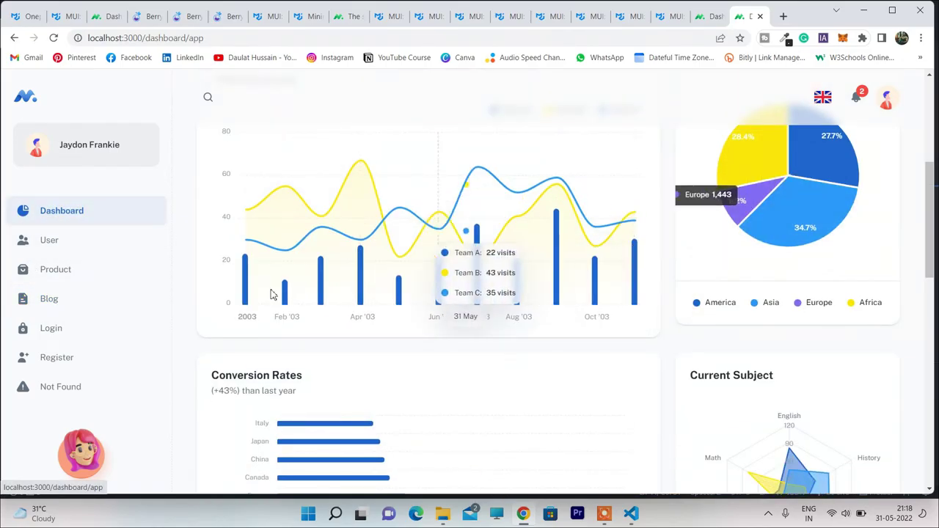
scroll(356, 357, down, 5)
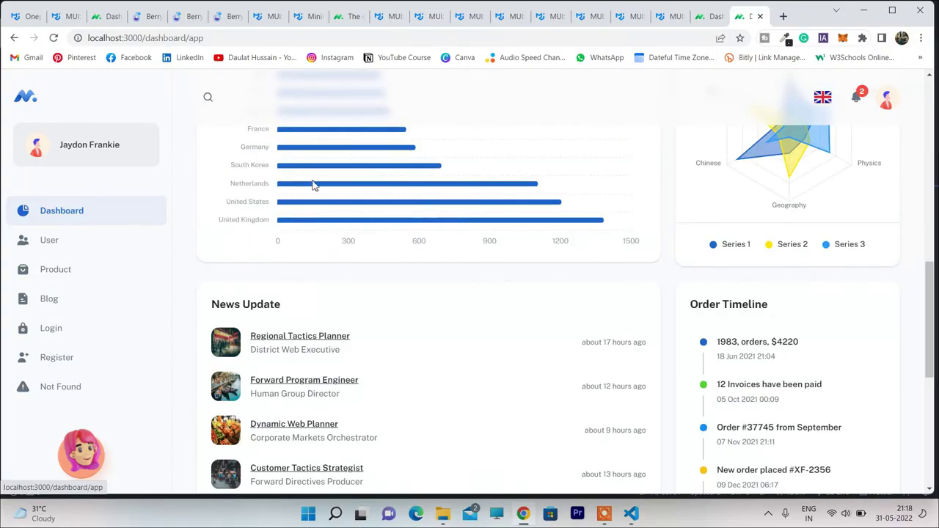
scroll(345, 213, up, 2)
scroll(660, 308, down, 5)
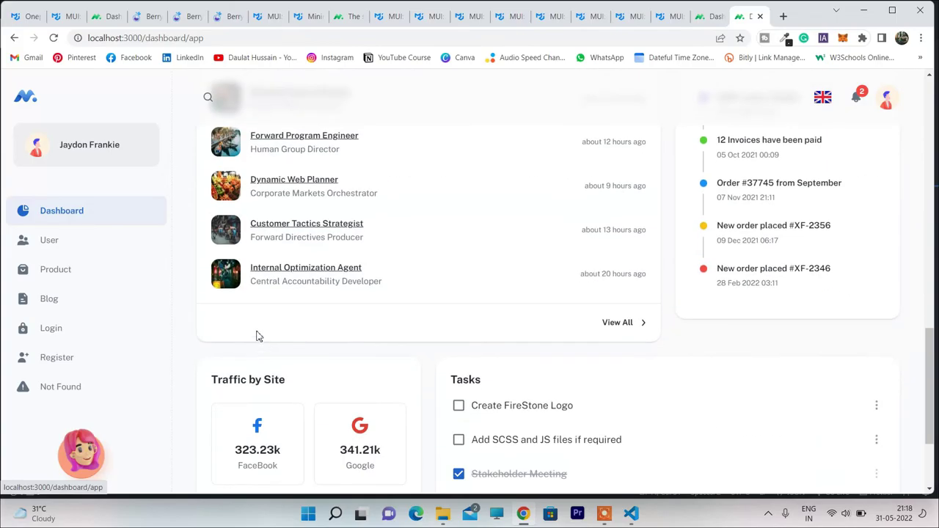
scroll(212, 153, up, 10)
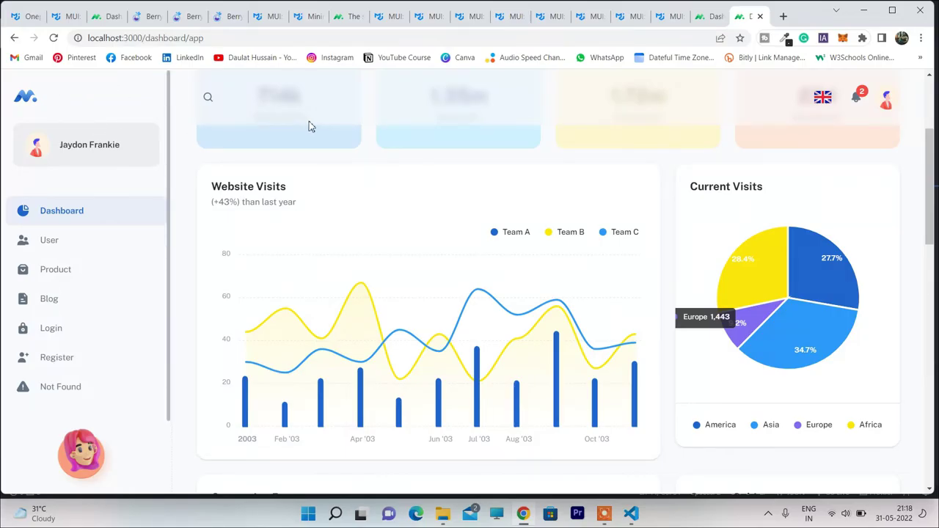
scroll(310, 125, up, 3)
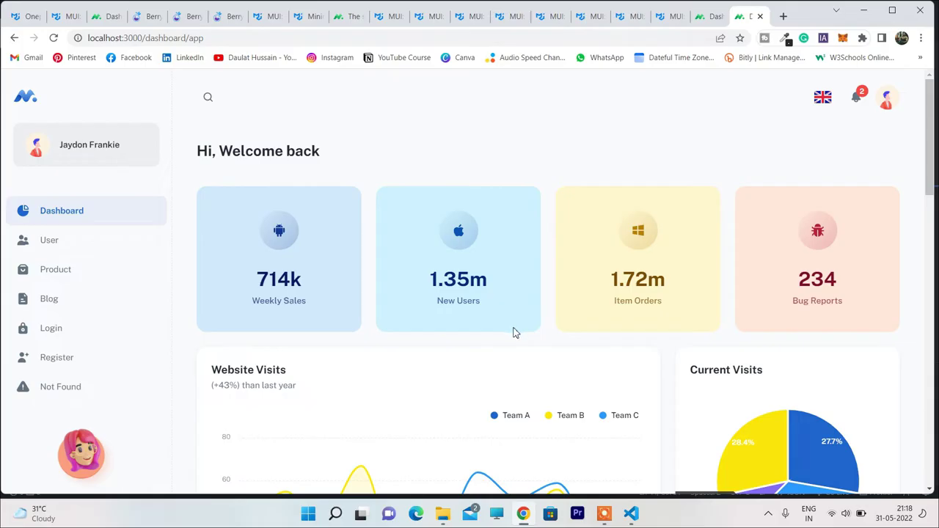
scroll(469, 279, down, 2)
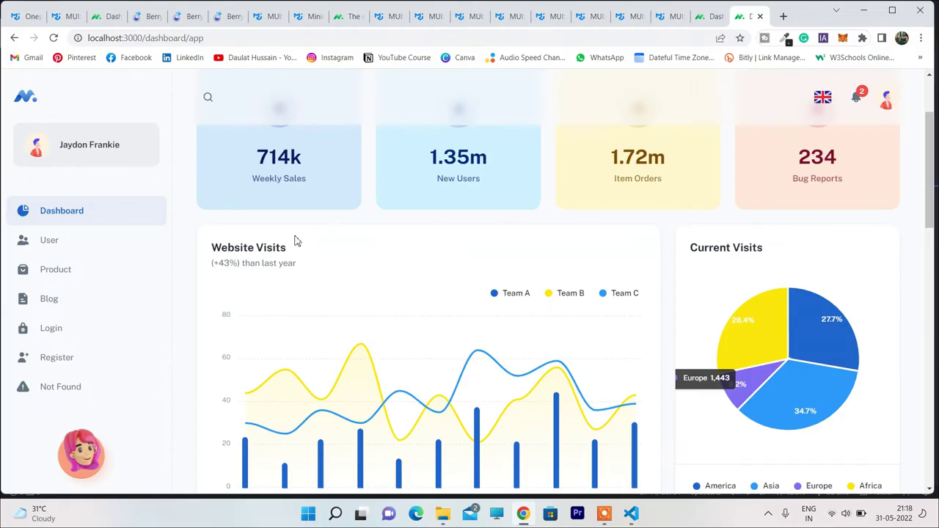
click(45, 308)
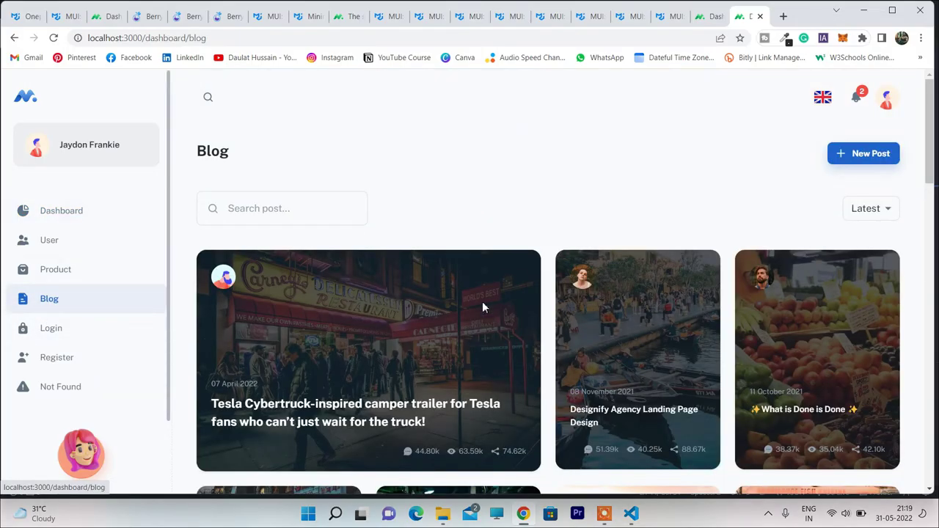
Maximize Chrome, then snap it to the right half of the screen with Win+Right.
scroll(453, 291, down, 1)
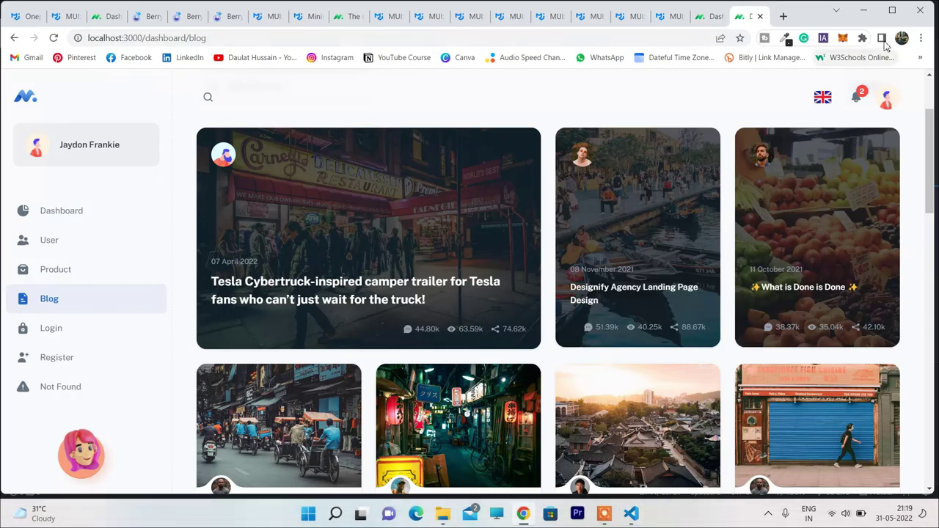
click(891, 7)
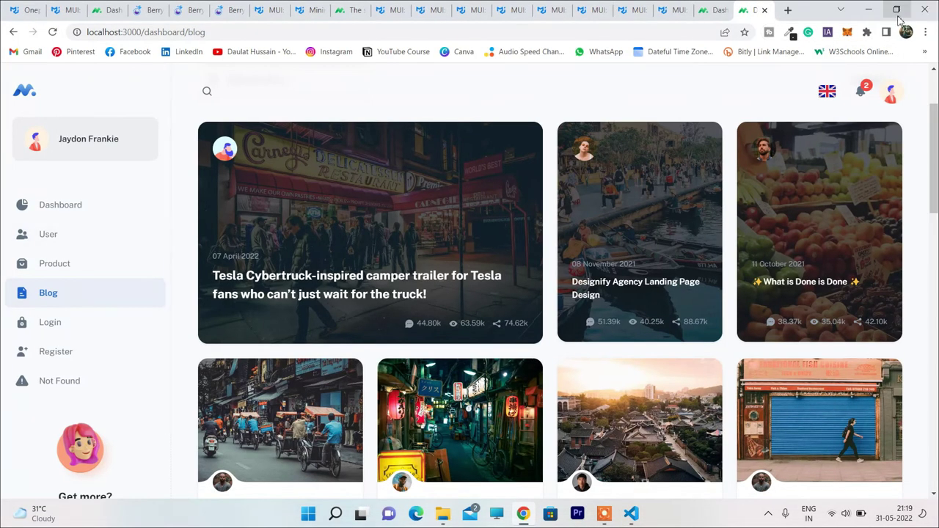
key(super+Right)
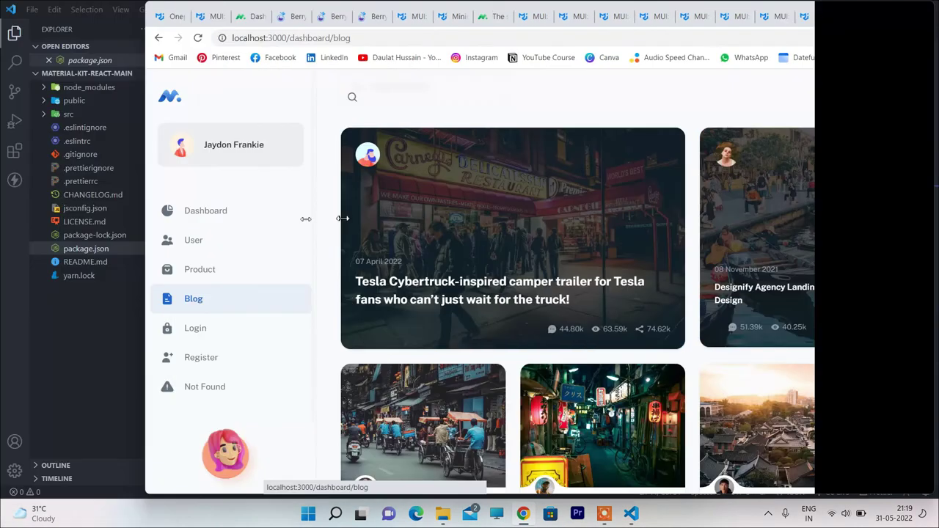
scroll(735, 387, down, 1)
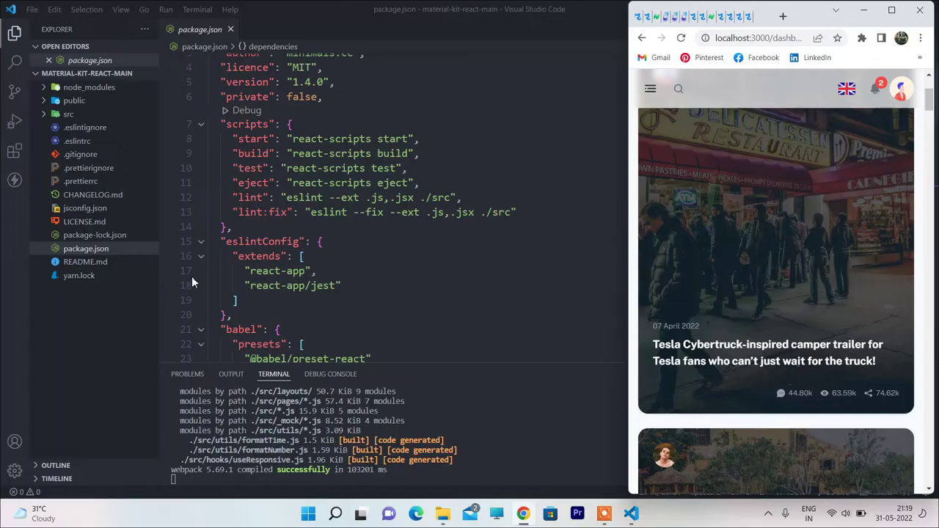
In the VS Code Explorer, expand src and _mock and open blog.js.
click(42, 121)
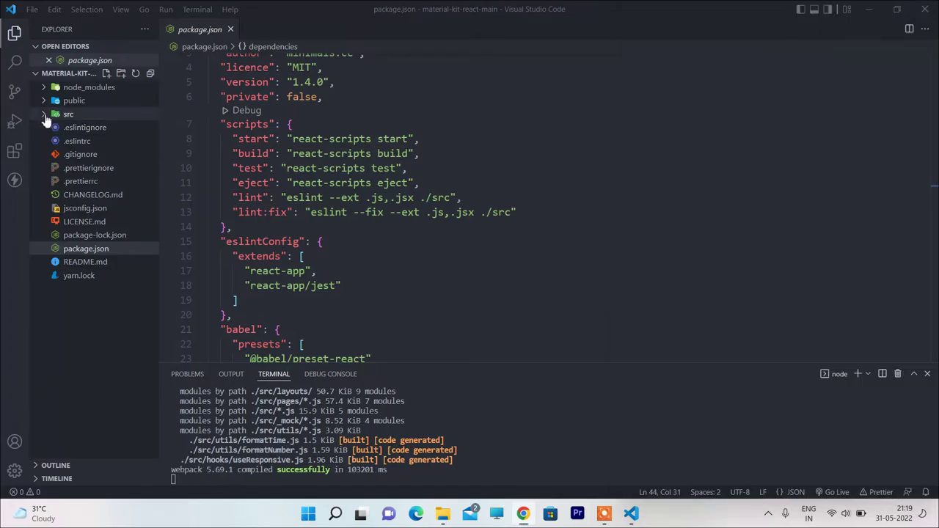
click(44, 113)
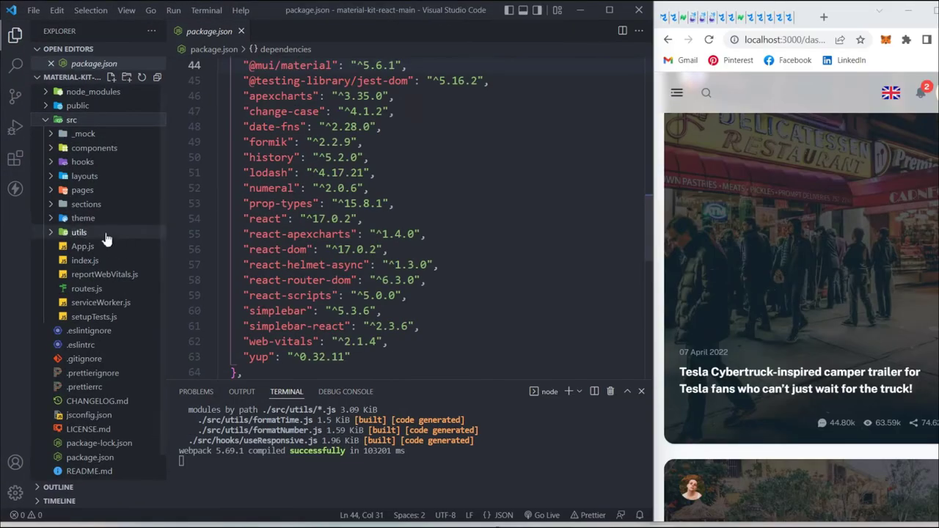
click(45, 122)
click(44, 122)
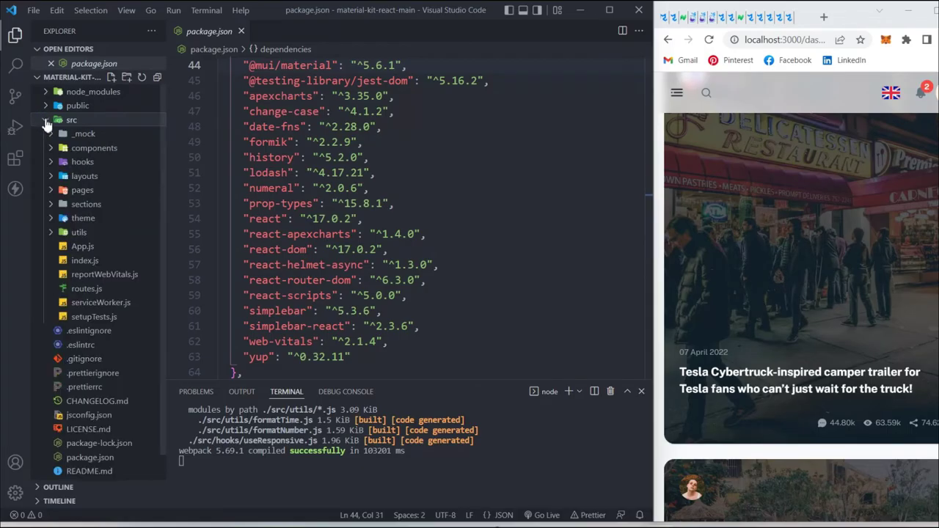
click(63, 133)
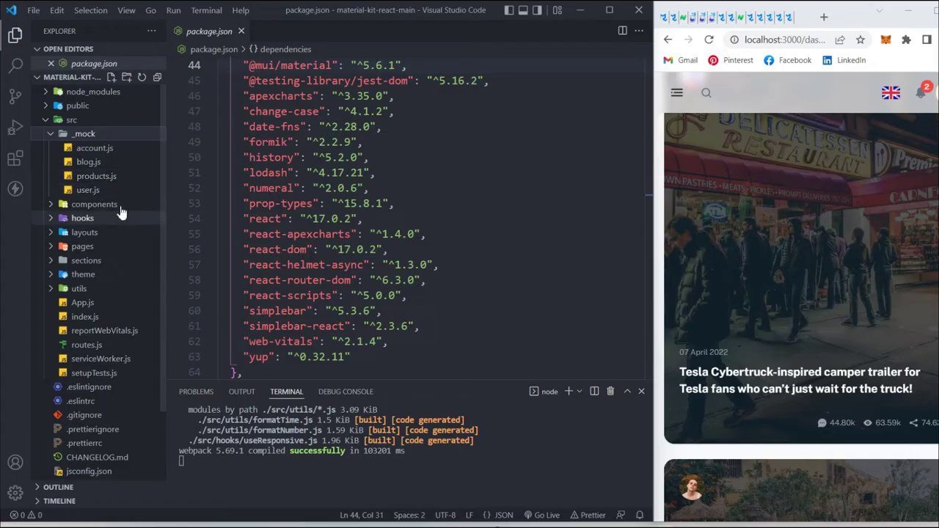
click(88, 168)
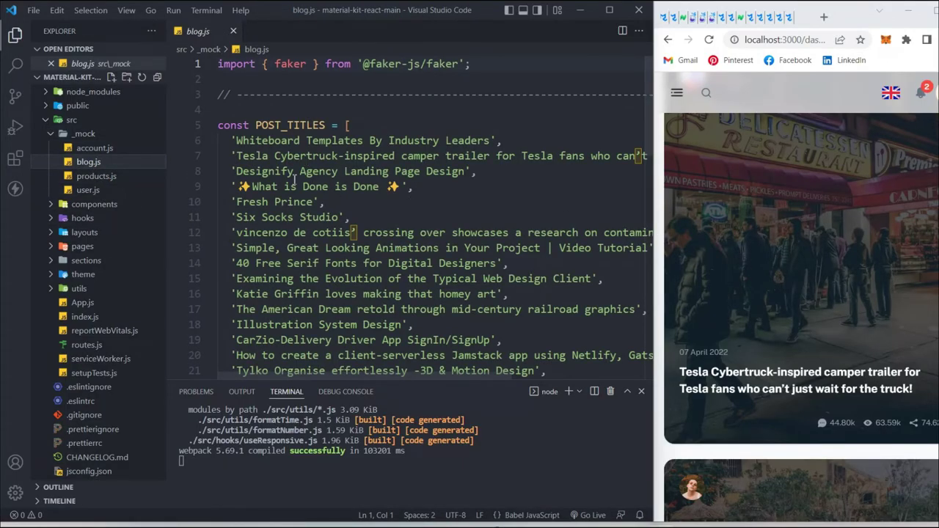
Replace the Tesla Cybertruck title on line 7 with the text 'Download this template'.
scroll(784, 289, down, 8)
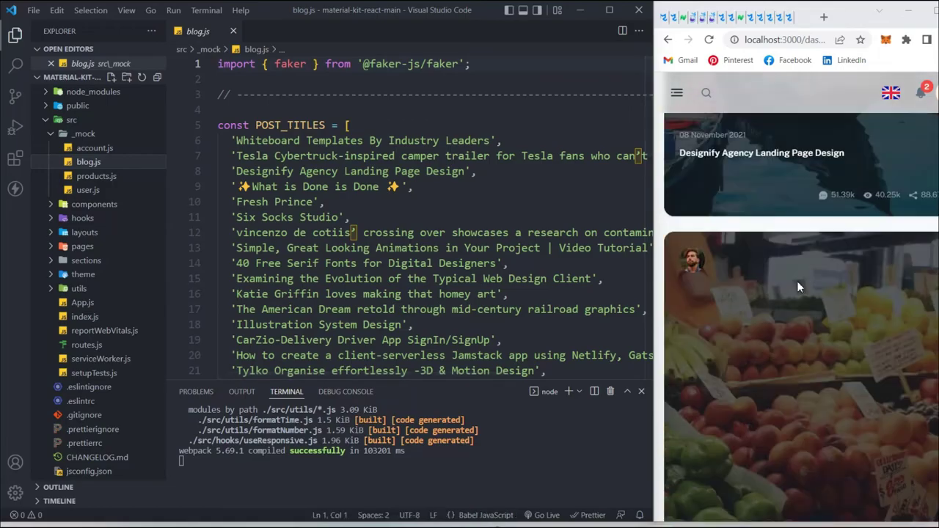
scroll(797, 281, up, 6)
scroll(707, 255, down, 2)
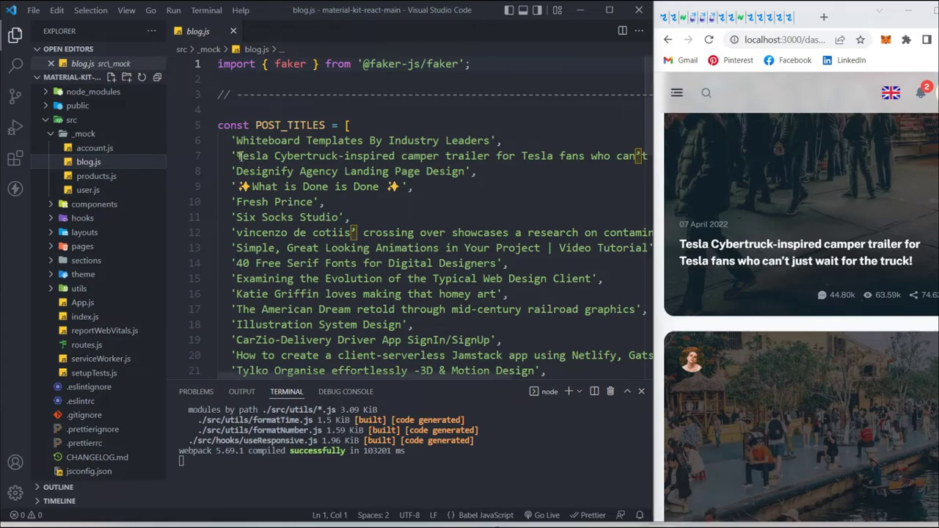
drag(238, 156, 487, 157)
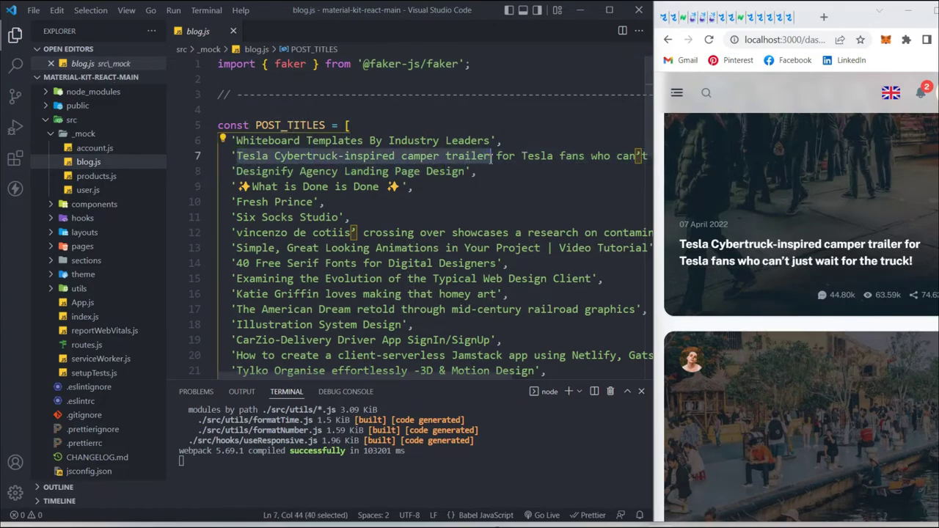
triple_click(249, 155)
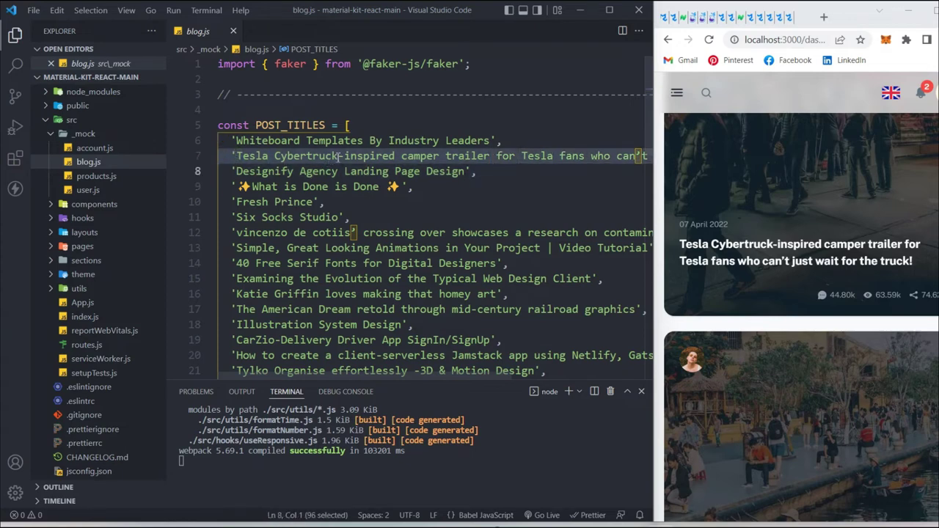
key(BackSpace)
text(Downlo)
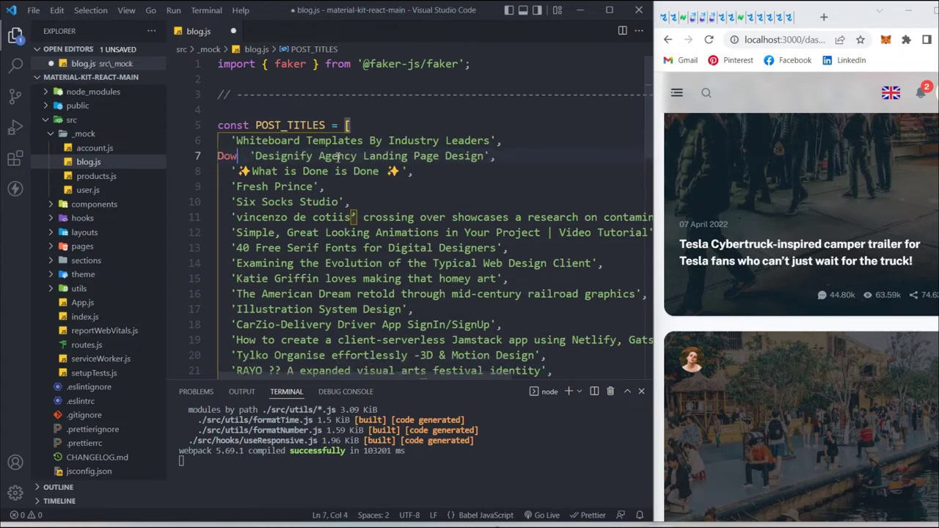
text(ad this )
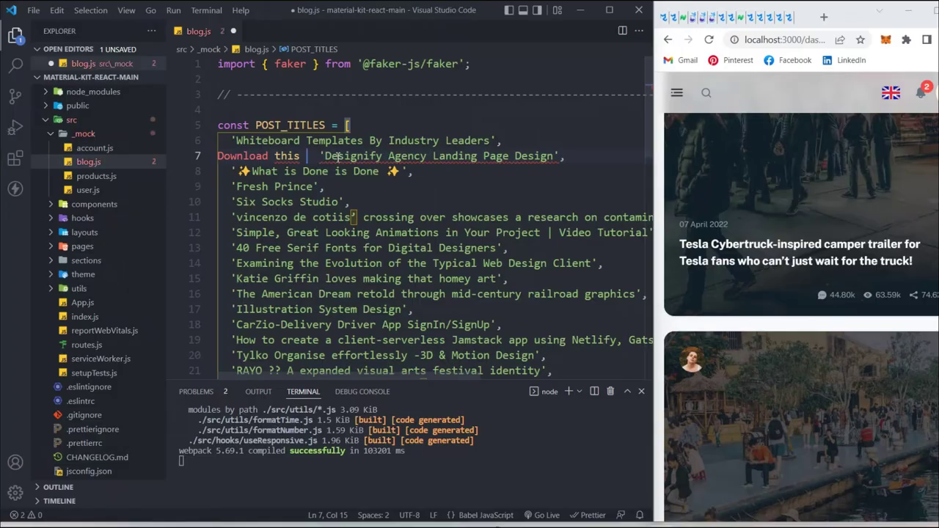
text(template)
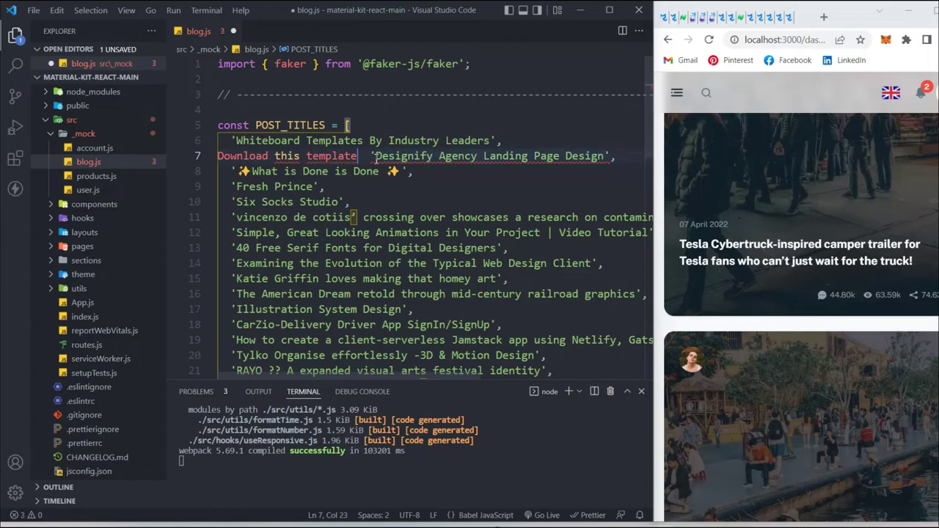
Fix the stray quote before Designify so line 7 forms one valid string.
double_click(373, 156)
key(BackSpace)
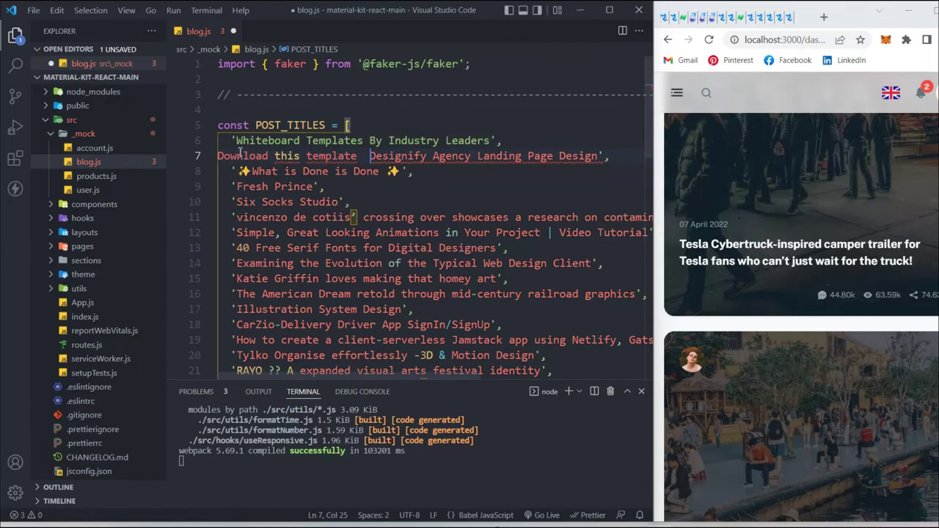
text(')
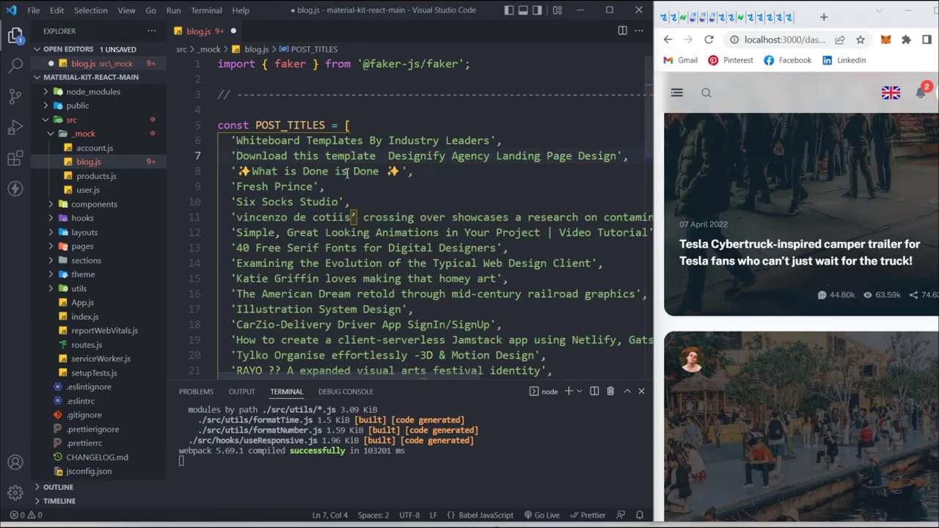
click(349, 171)
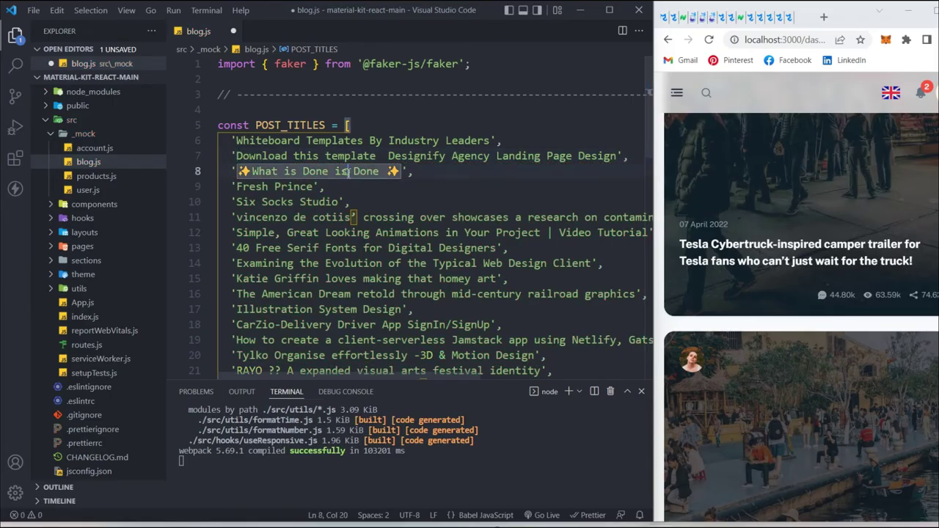
click(402, 232)
key(ctrl+s)
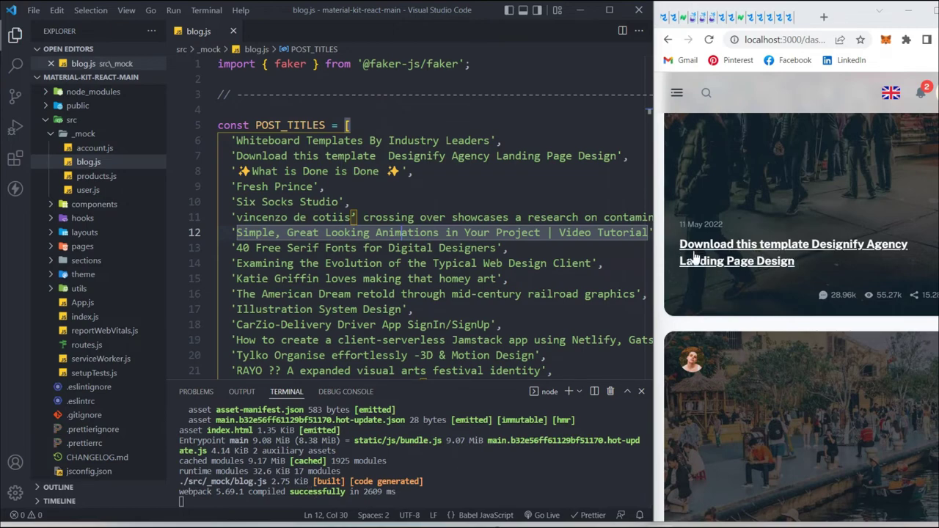
scroll(352, 198, down, 8)
scroll(352, 198, up, 3)
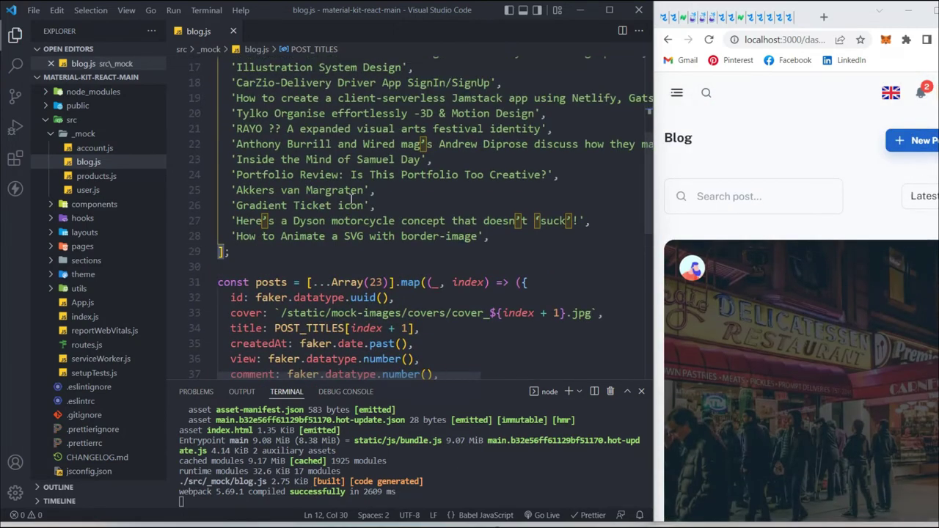
scroll(352, 198, up, 1)
scroll(790, 314, down, 5)
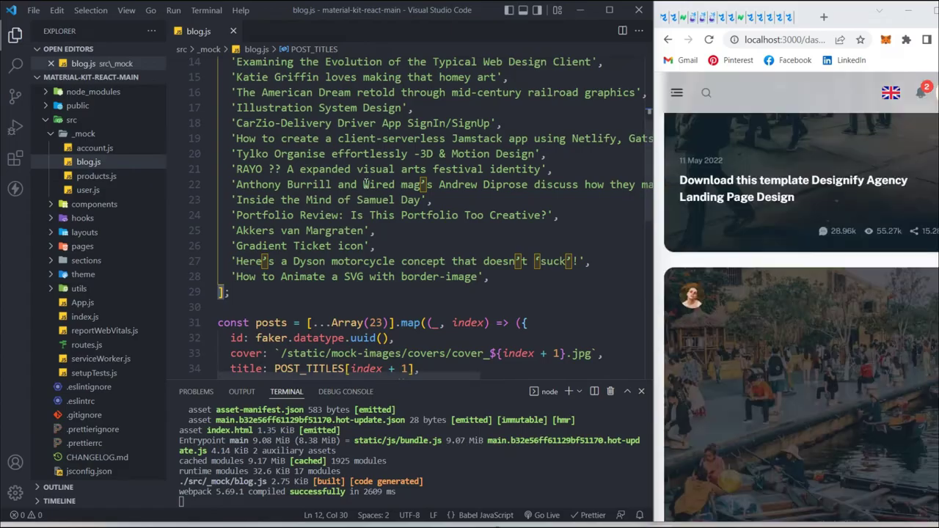
scroll(648, 236, up, 2)
scroll(862, 262, down, 2)
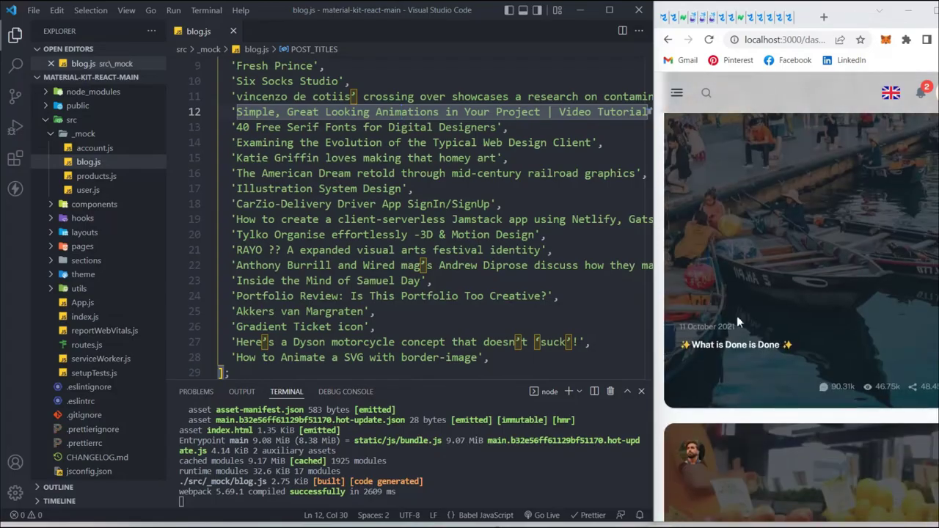
scroll(422, 220, down, 3)
scroll(422, 220, up, 1)
scroll(422, 220, up, 3)
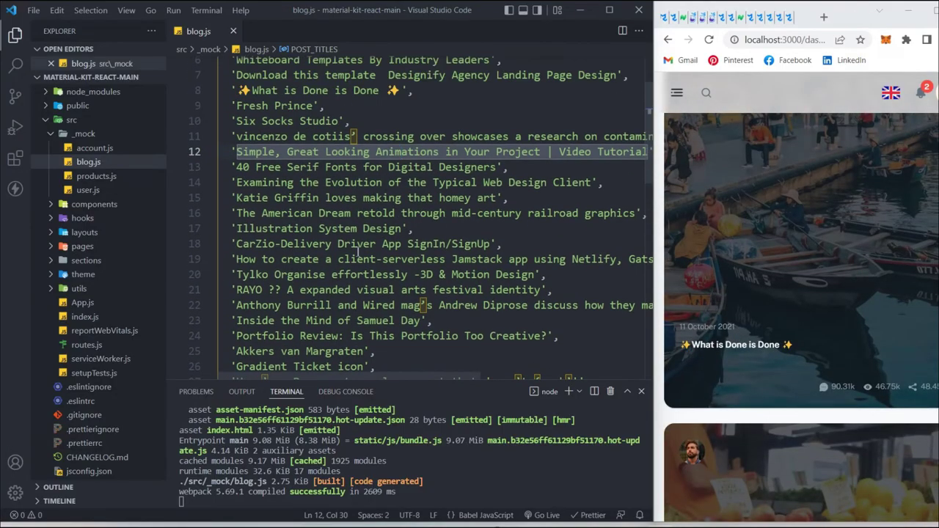
scroll(777, 253, down, 3)
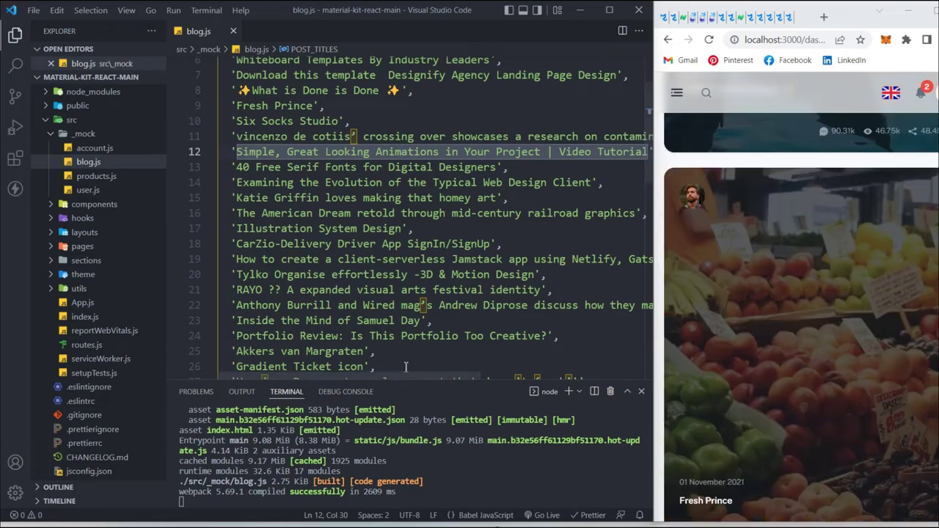
Open products.js and switch the app to its Products page from the hamburger menu.
click(96, 176)
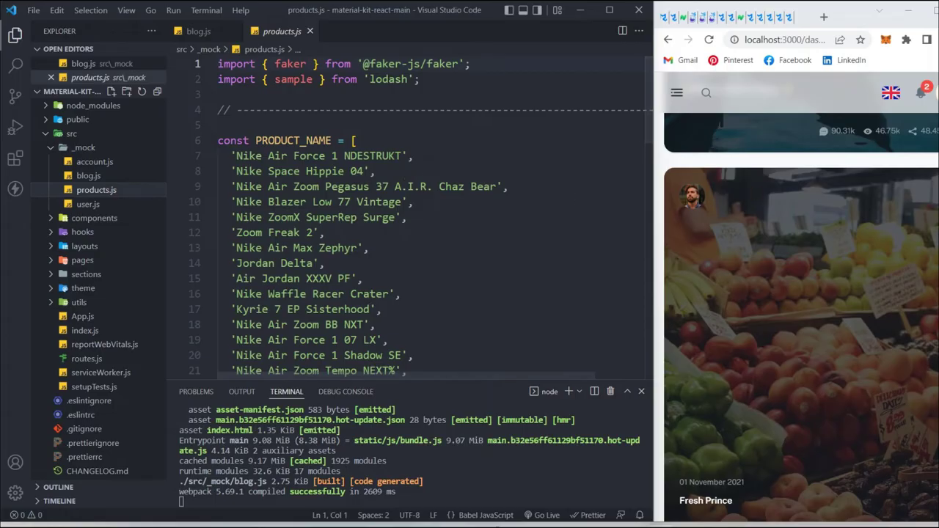
click(676, 93)
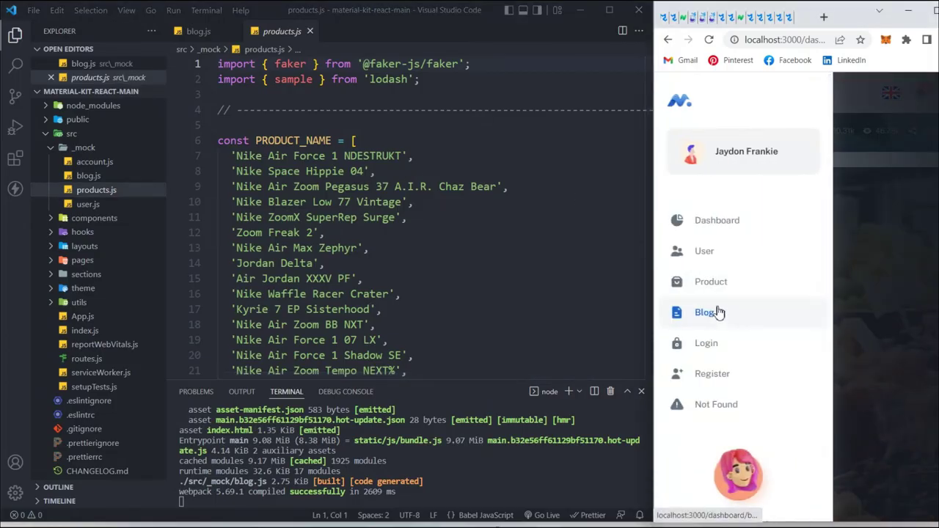
click(737, 283)
Scroll through the products.js mock data, then open user.js.
scroll(811, 283, down, 1)
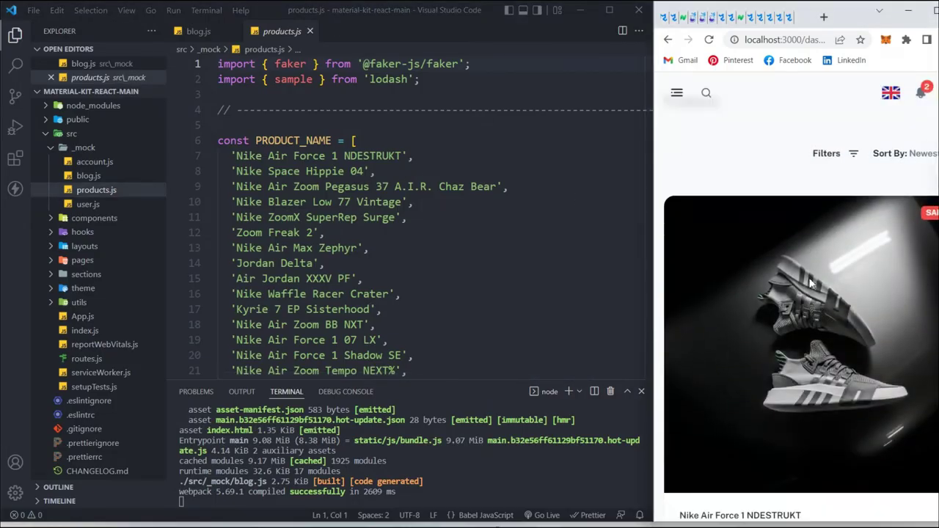
scroll(810, 283, down, 3)
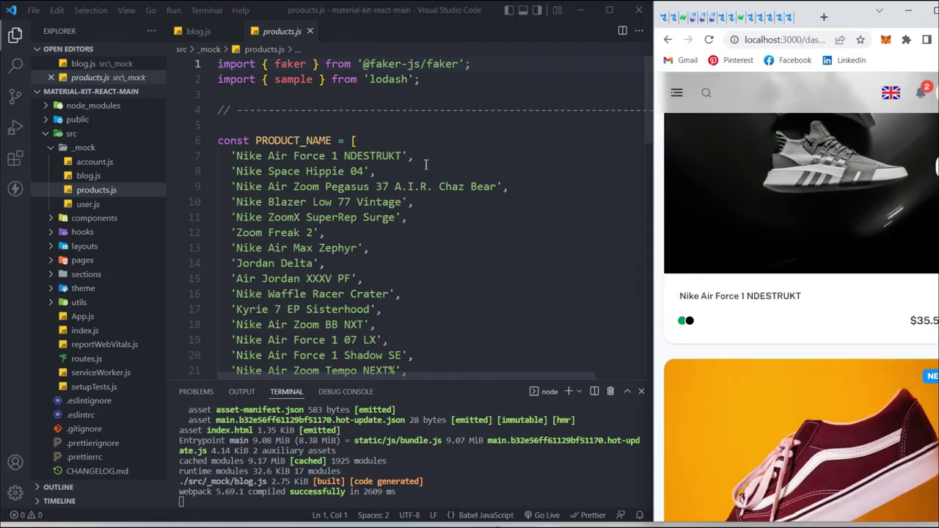
scroll(265, 183, down, 9)
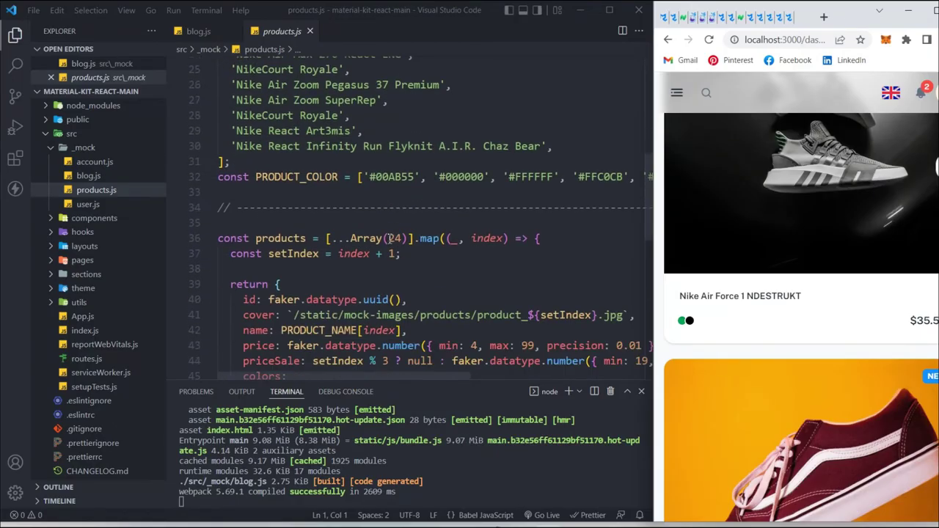
scroll(441, 271, down, 4)
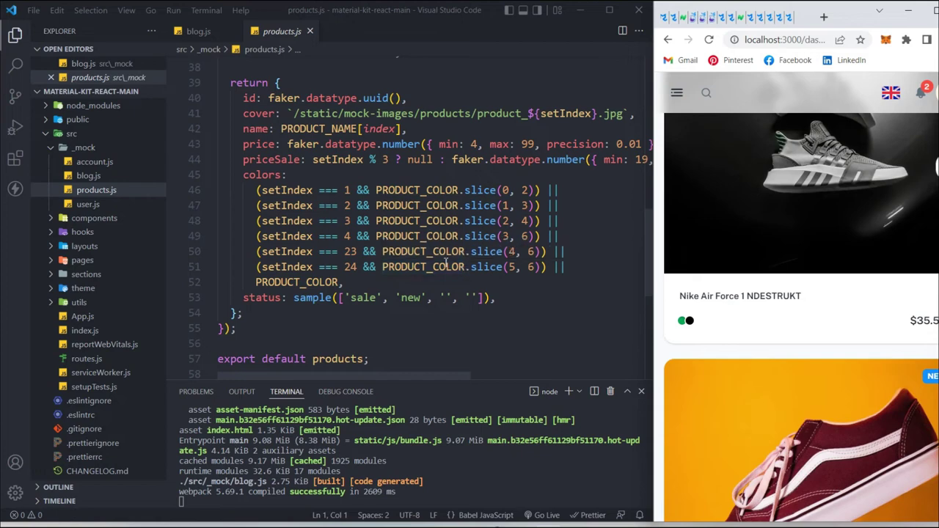
scroll(408, 192, up, 1)
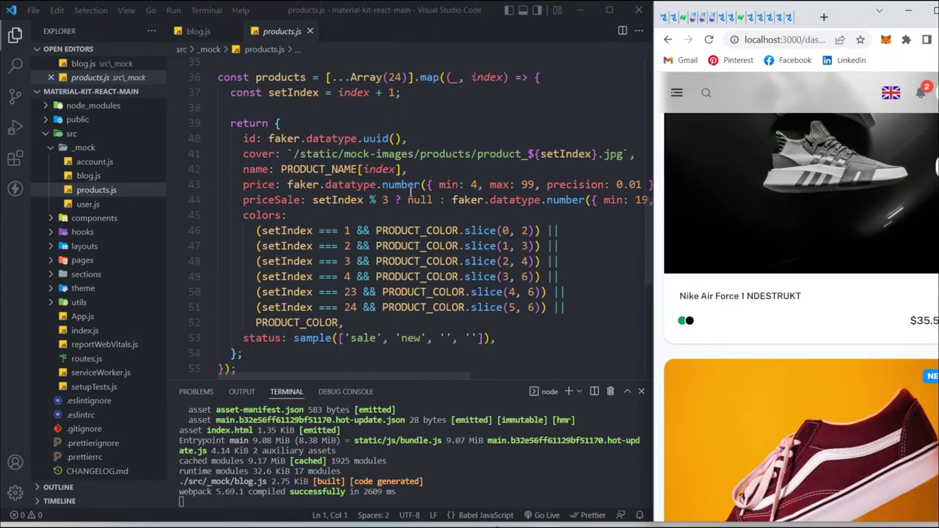
scroll(408, 192, down, 3)
scroll(409, 192, up, 3)
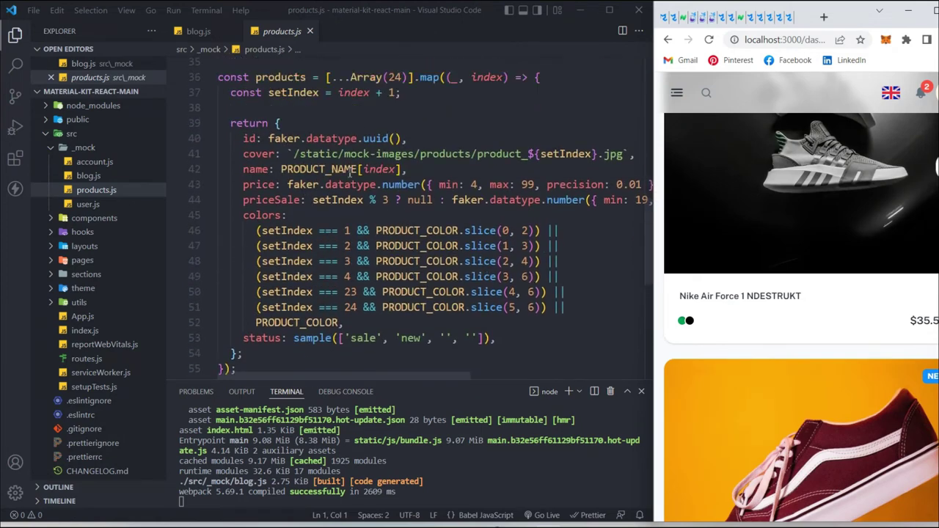
click(106, 208)
Show the app's User page and scroll its table to compare roles and statuses with user.js.
scroll(436, 208, down, 3)
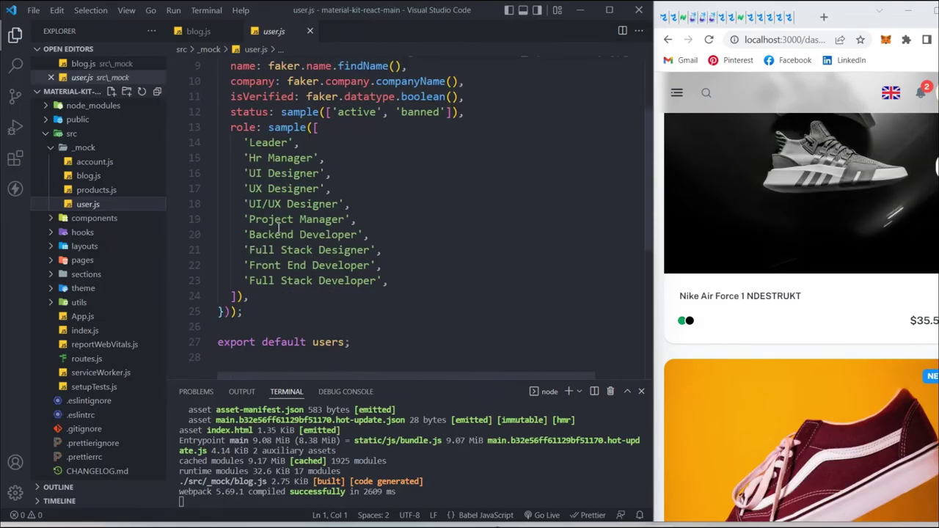
click(676, 92)
click(704, 252)
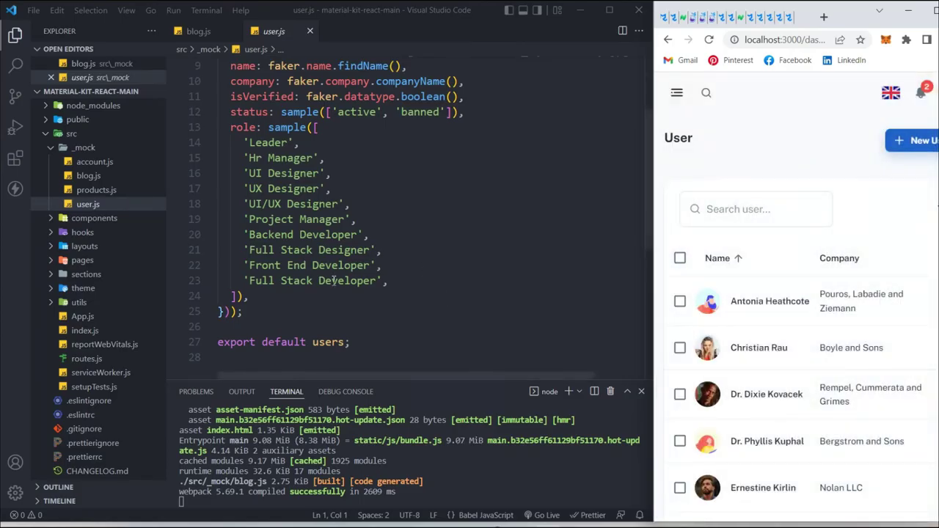
scroll(334, 192, down, 3)
scroll(296, 161, up, 3)
scroll(277, 162, up, 2)
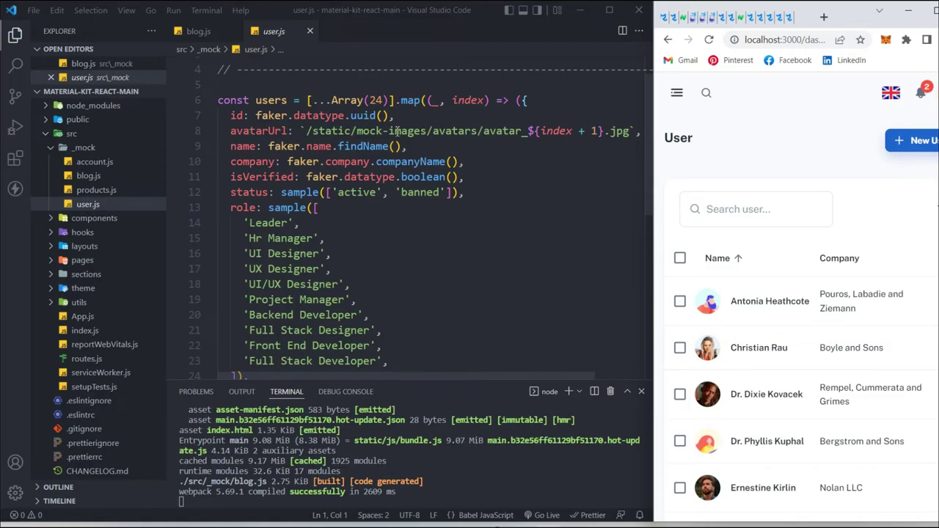
scroll(344, 151, up, 1)
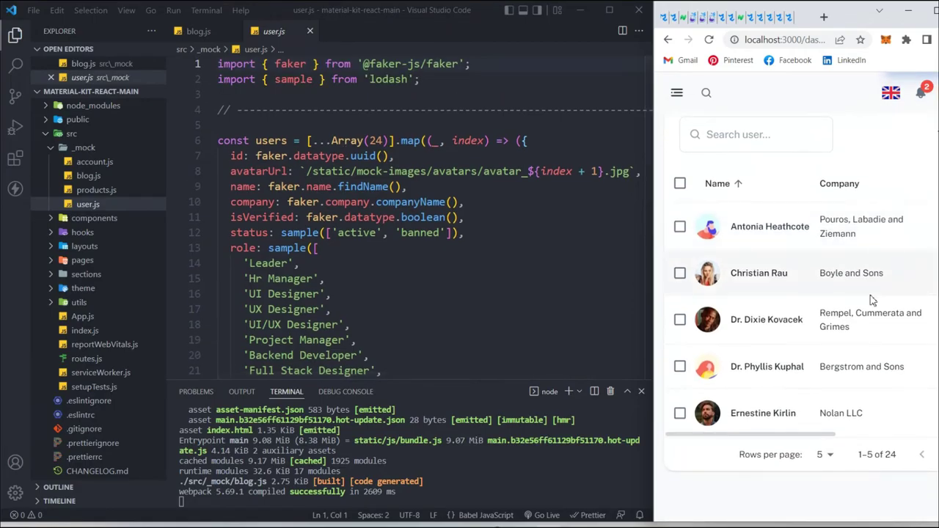
scroll(821, 352, down, 1)
scroll(789, 440, right, 5)
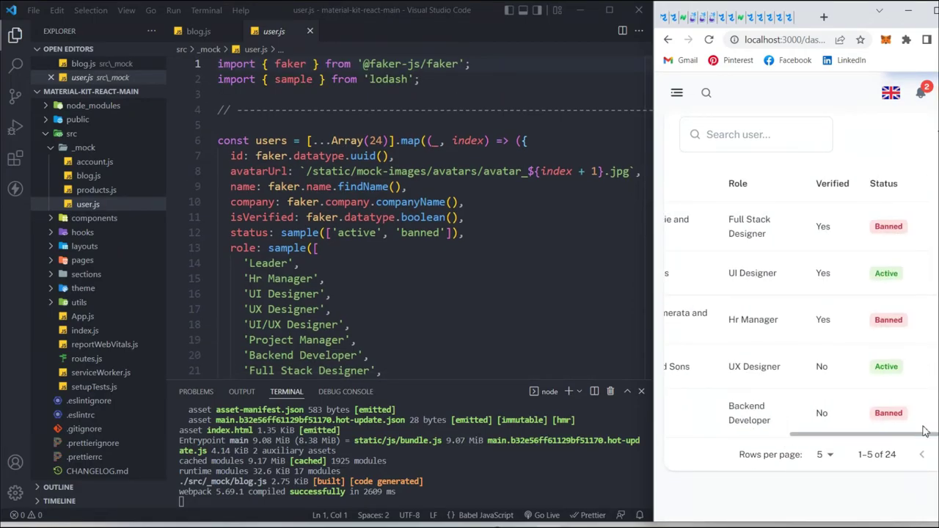
scroll(807, 436, left, 5)
scroll(848, 429, right, 1)
scroll(849, 429, right, 5)
scroll(848, 430, left, 6)
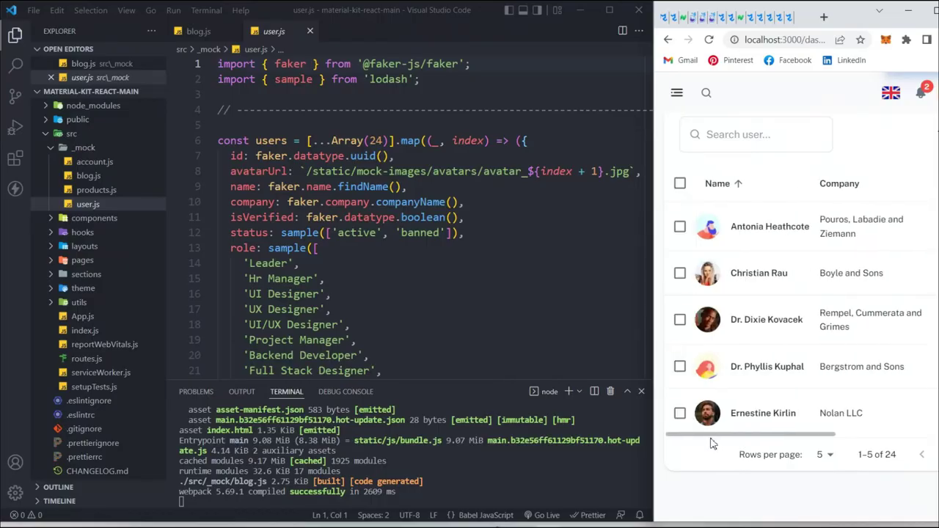
Expand components and view Logo.js, Label.js, NavSection.js, Page.js and Scrollbar.js.
click(53, 220)
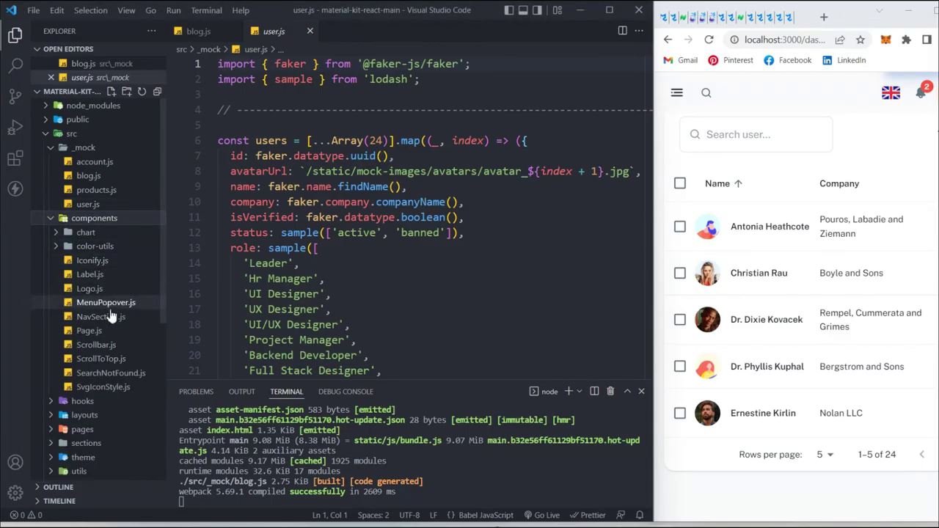
click(94, 289)
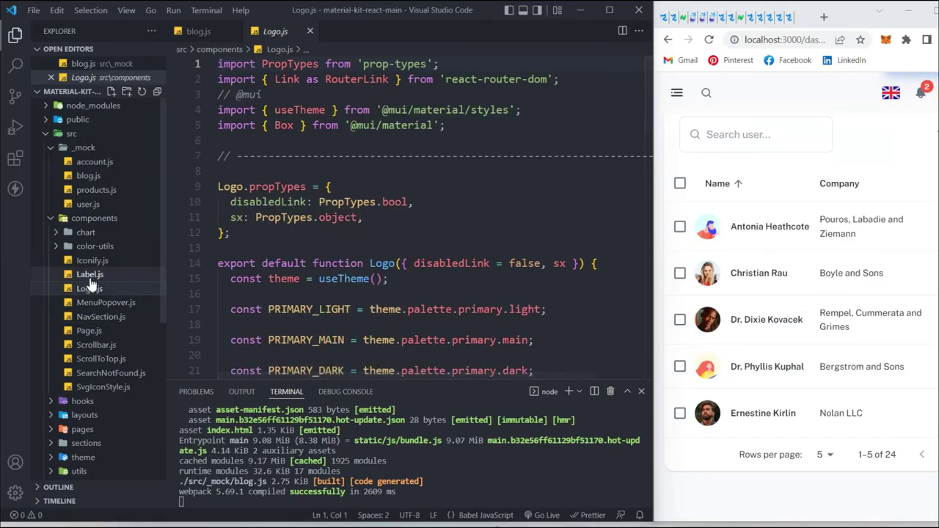
click(88, 275)
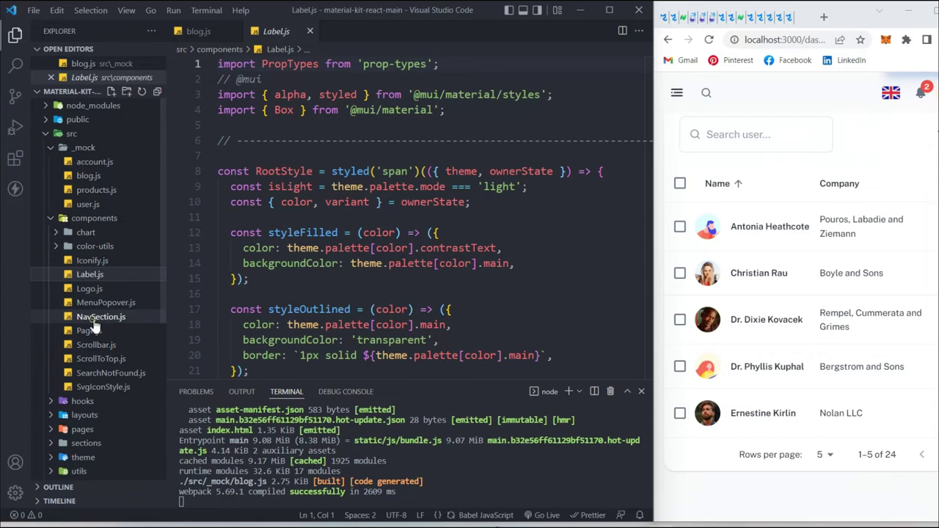
click(94, 318)
click(96, 331)
click(99, 344)
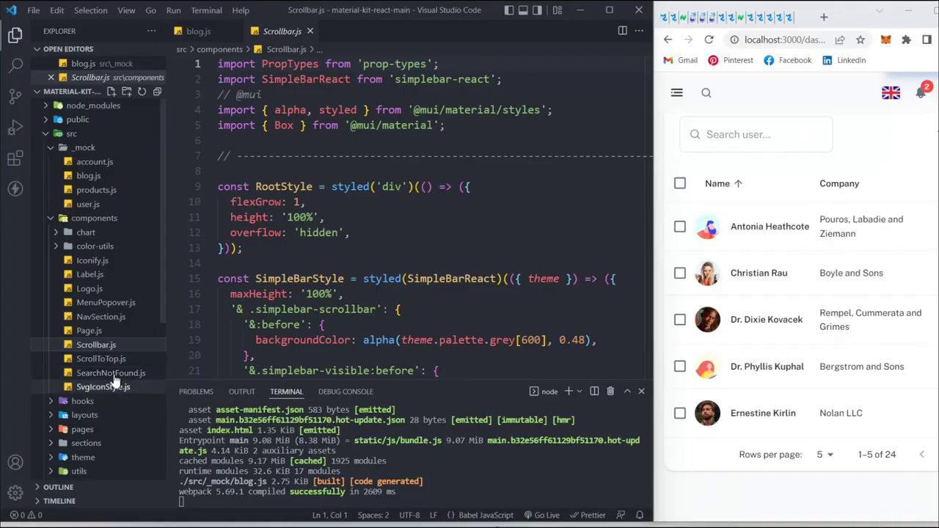
Expand the hooks, layouts and layouts/dashboard folders to list their files.
click(81, 401)
scroll(101, 351, down, 2)
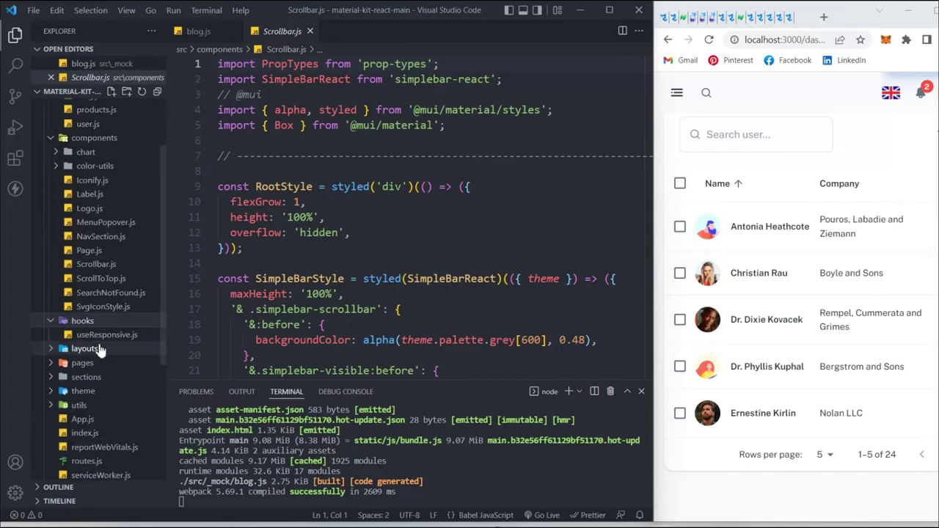
click(59, 349)
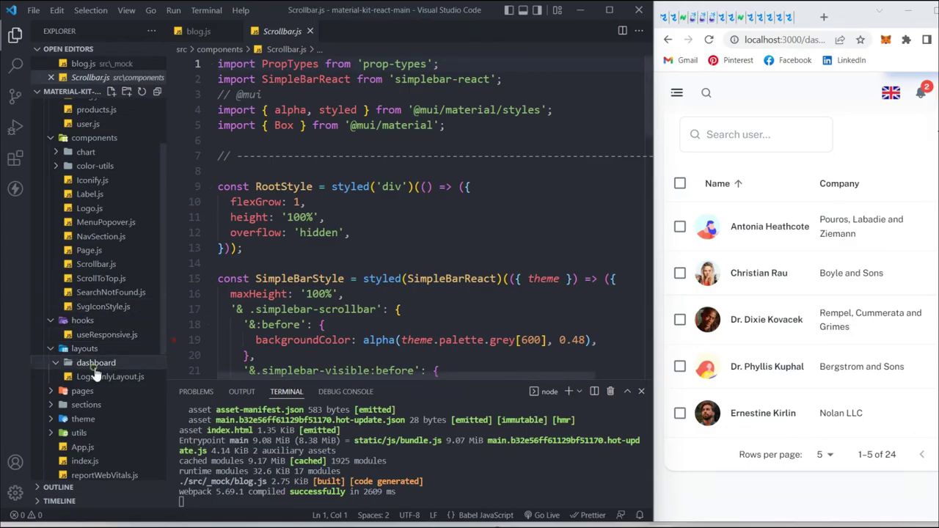
click(71, 363)
scroll(95, 345, down, 2)
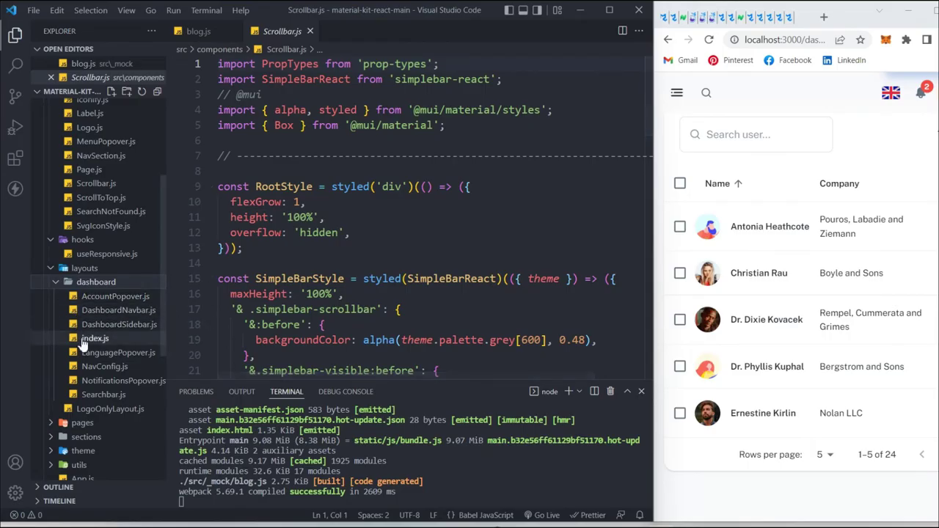
scroll(97, 342, down, 2)
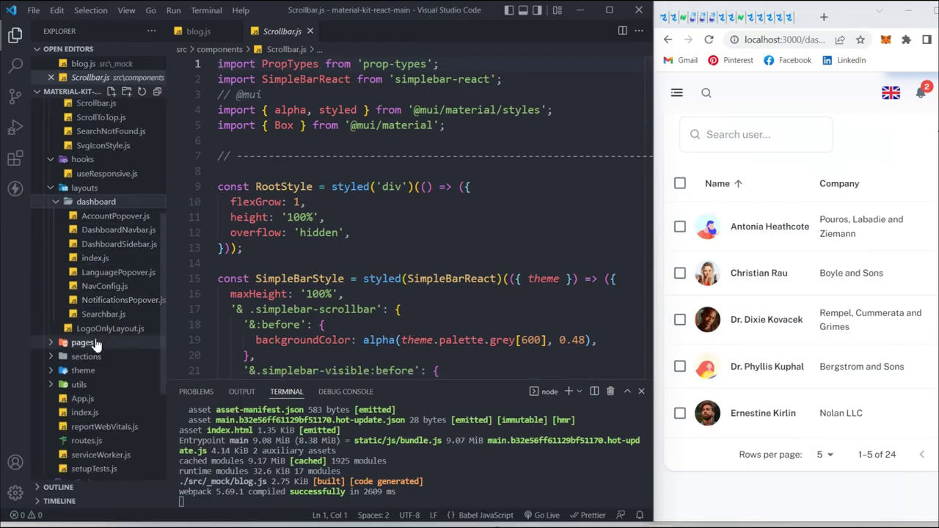
Expand pages, sections and sections/auth to reveal login, register and AuthSocial entries.
click(51, 342)
scroll(102, 323, down, 1)
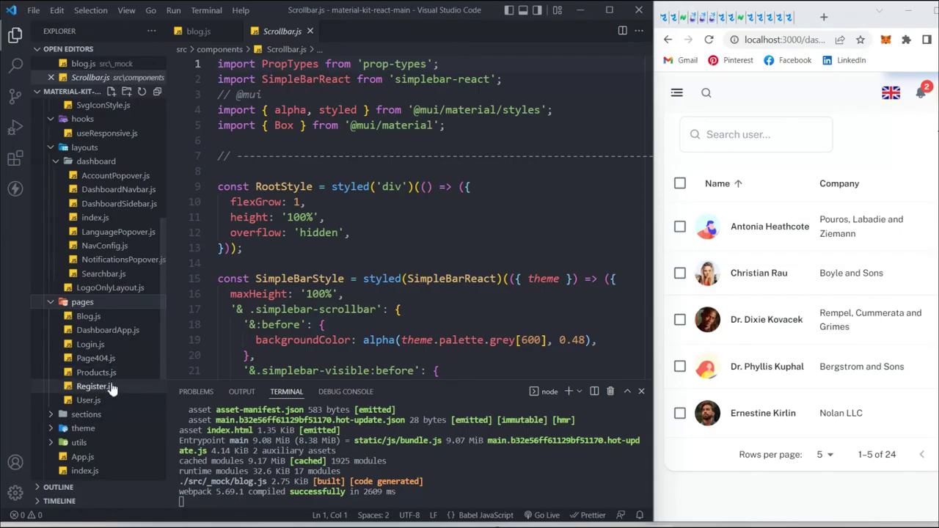
scroll(103, 404, down, 2)
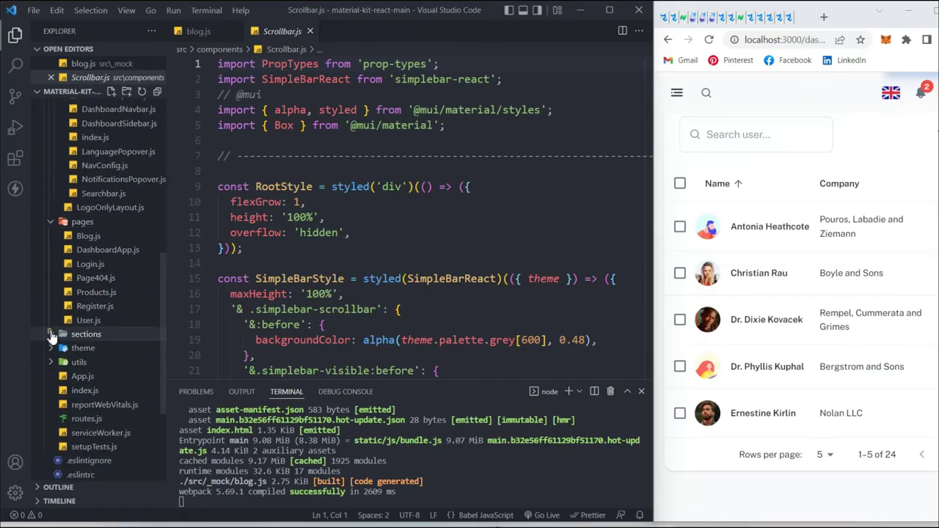
click(53, 334)
scroll(125, 345, down, 1)
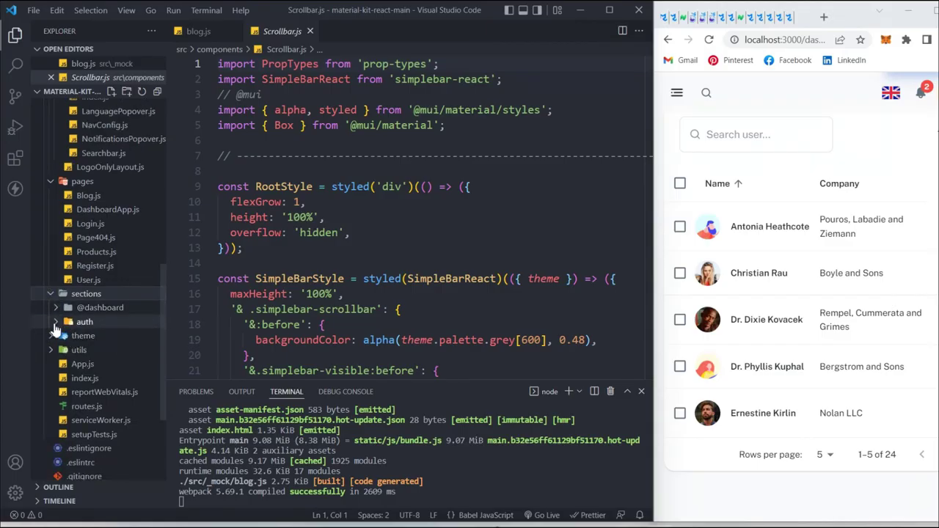
click(73, 322)
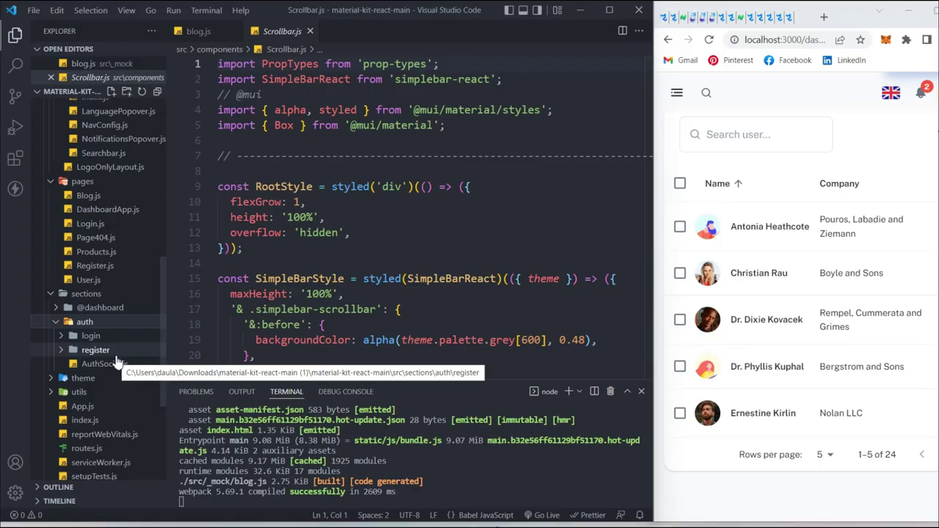
Open AuthSocial.js and scroll through its code.
click(105, 364)
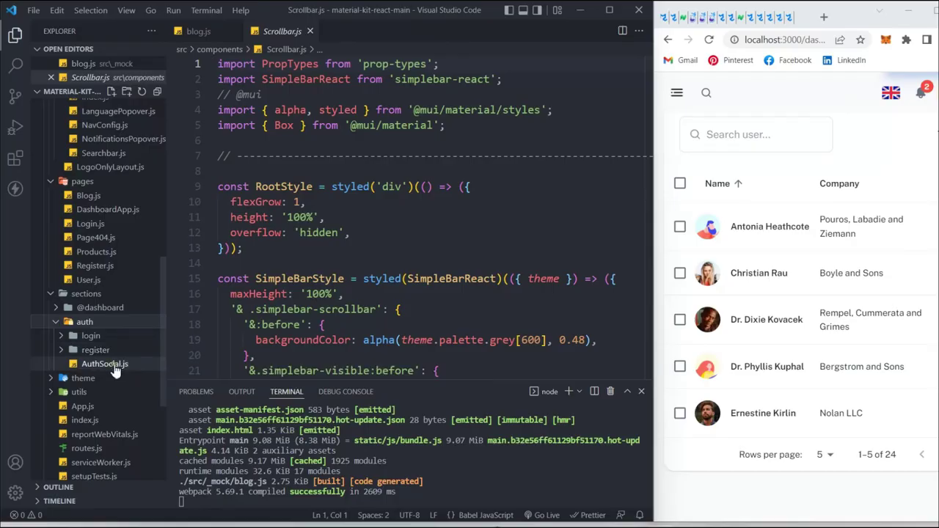
scroll(420, 239, down, 2)
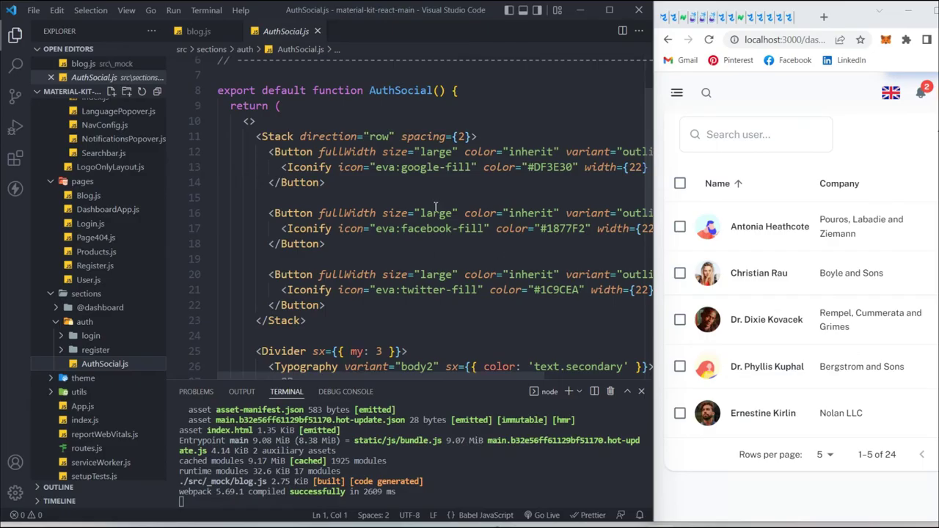
scroll(94, 325, down, 2)
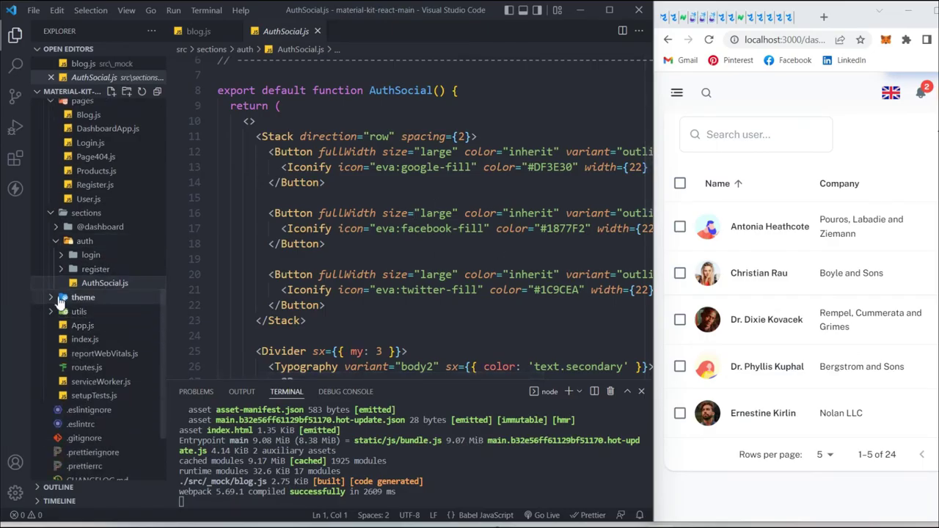
Peek inside the theme and utils folders, then open App.js to view ThemeProvider and Router.
click(55, 297)
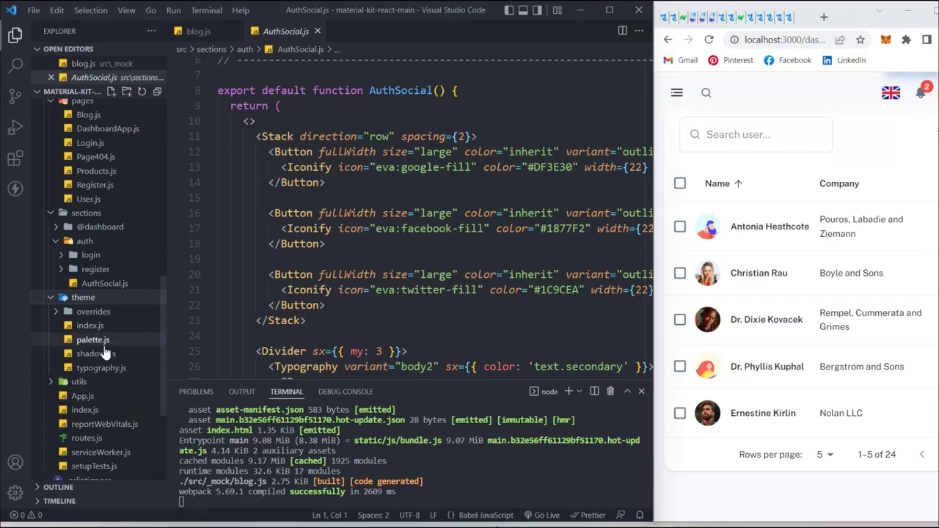
click(52, 297)
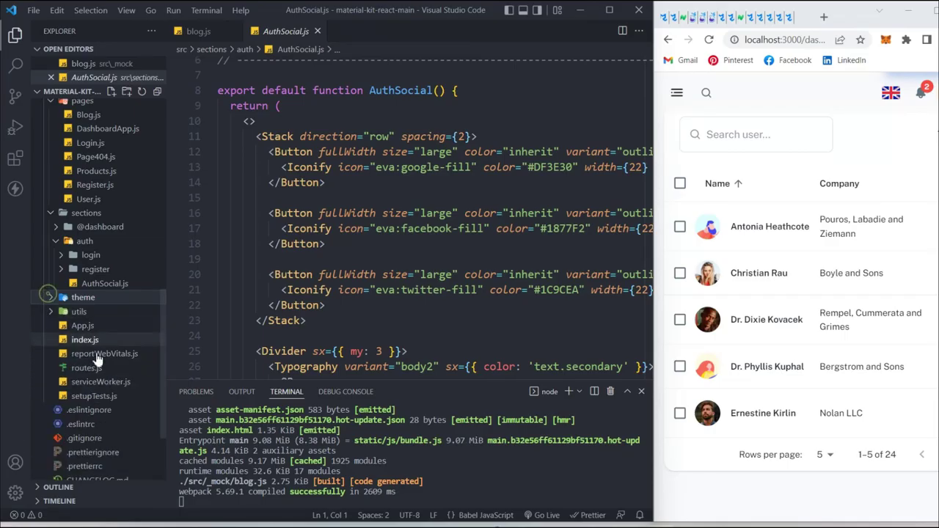
click(52, 312)
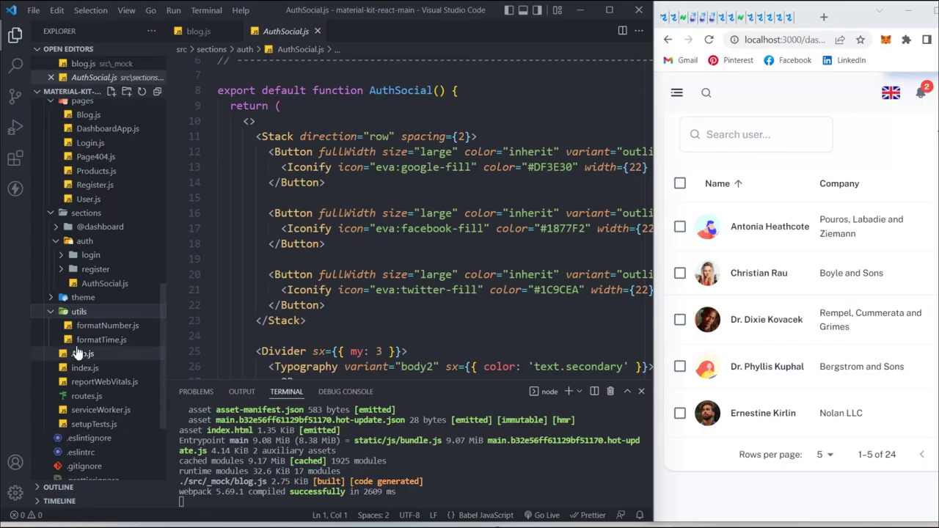
click(46, 312)
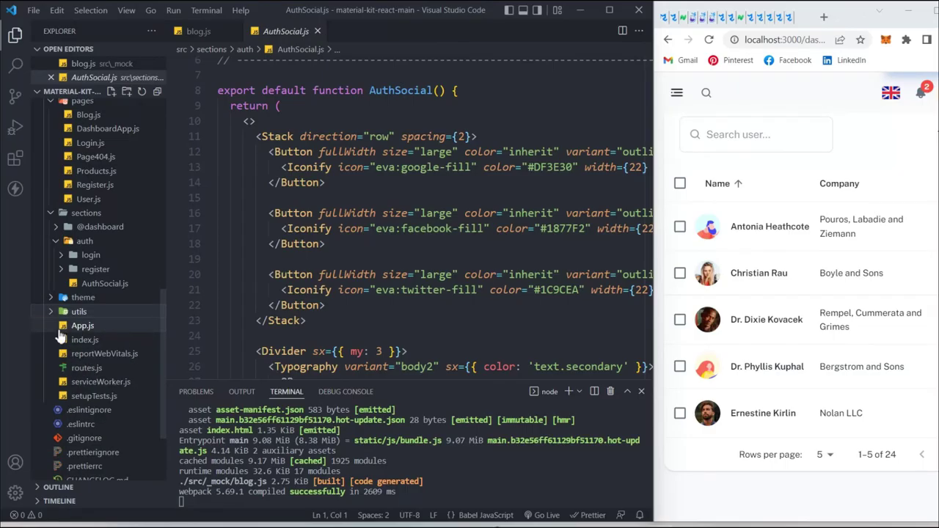
click(100, 325)
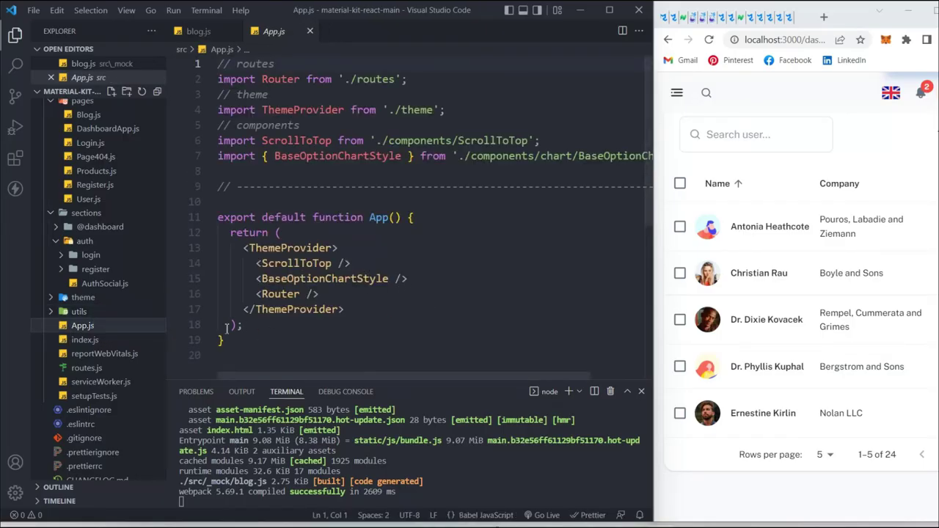
Open index.js, reportWebVitals.js and then serviceWorker.js in turn.
click(101, 340)
scroll(446, 318, down, 4)
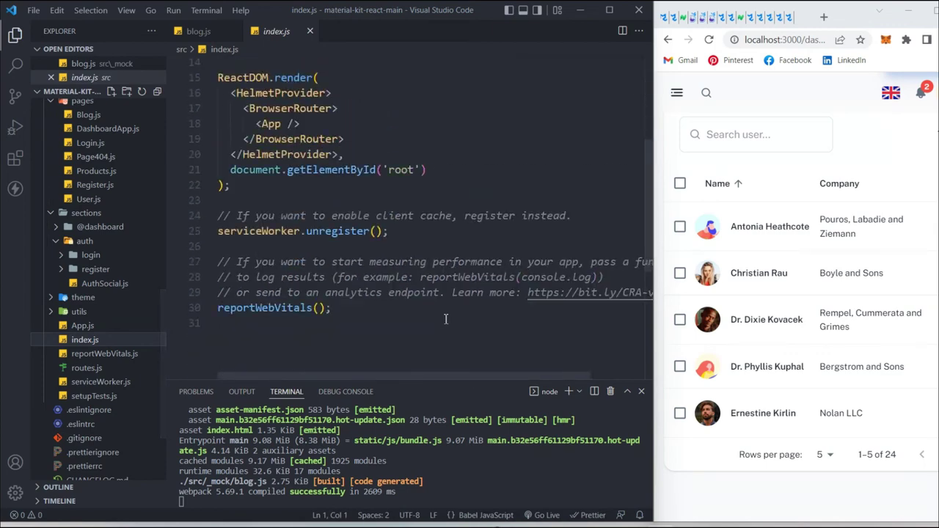
click(121, 355)
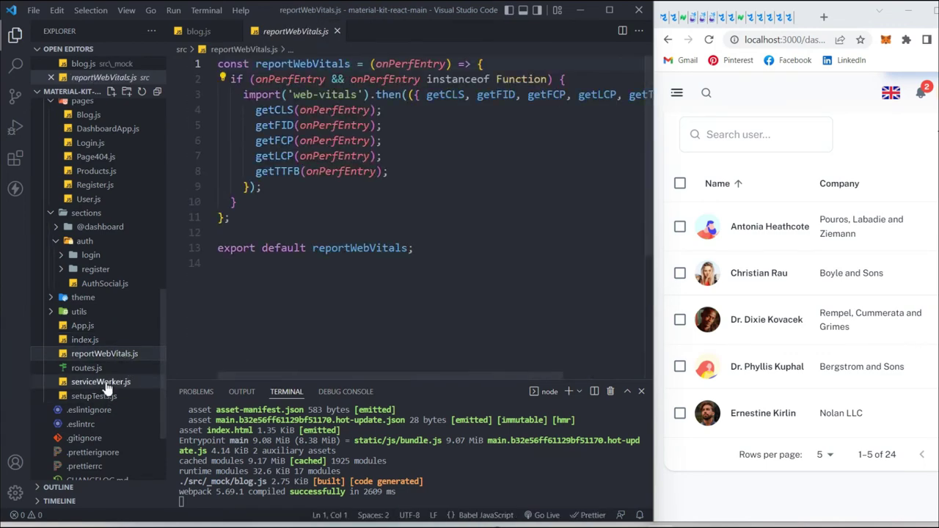
click(106, 383)
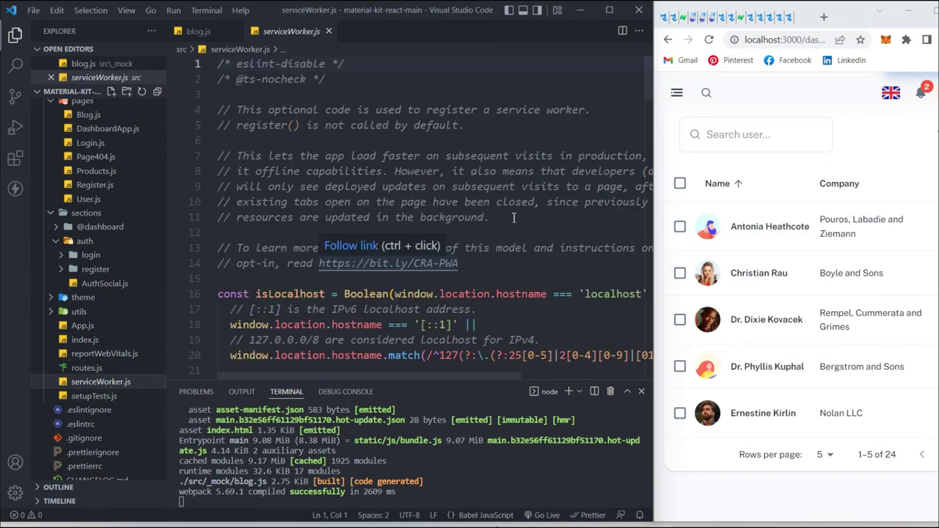
scroll(802, 228, up, 1)
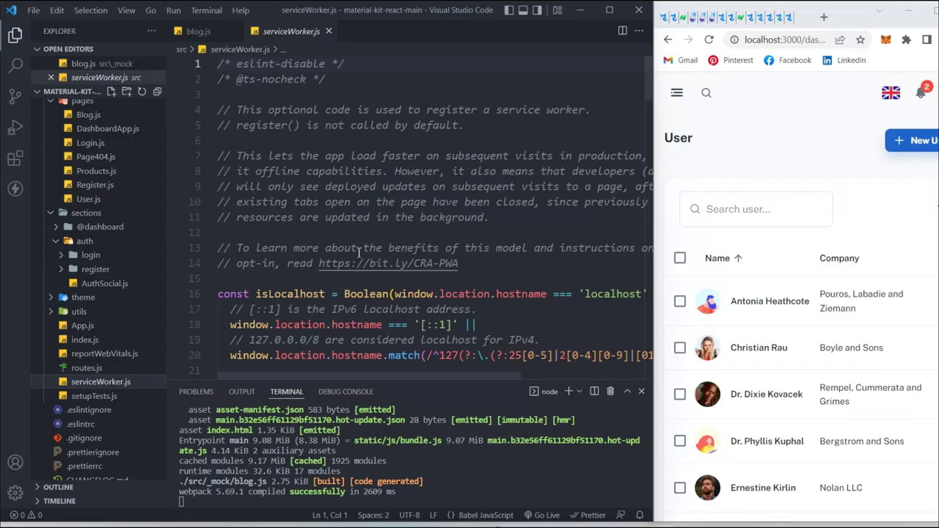
Expand the public folder, briefly open favicon, and scroll down to the root files.
scroll(106, 213, up, 10)
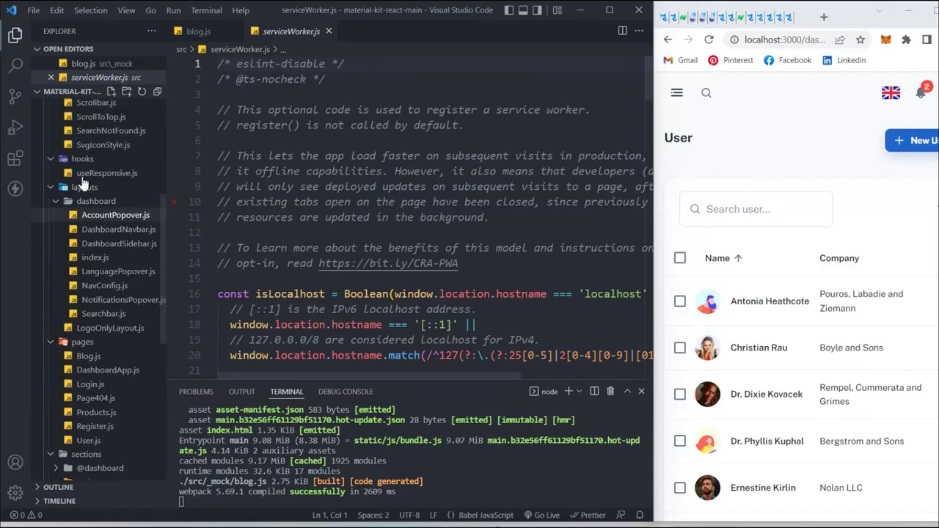
scroll(107, 218, up, 3)
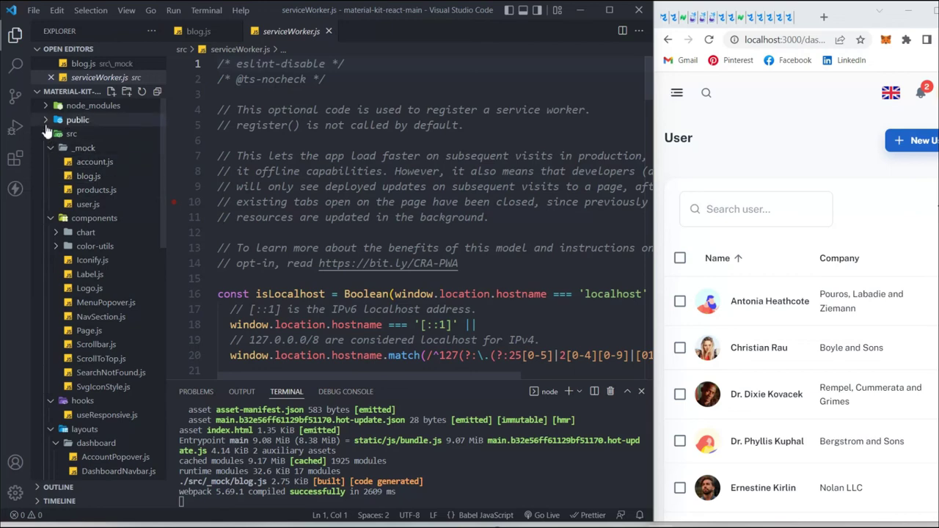
click(44, 121)
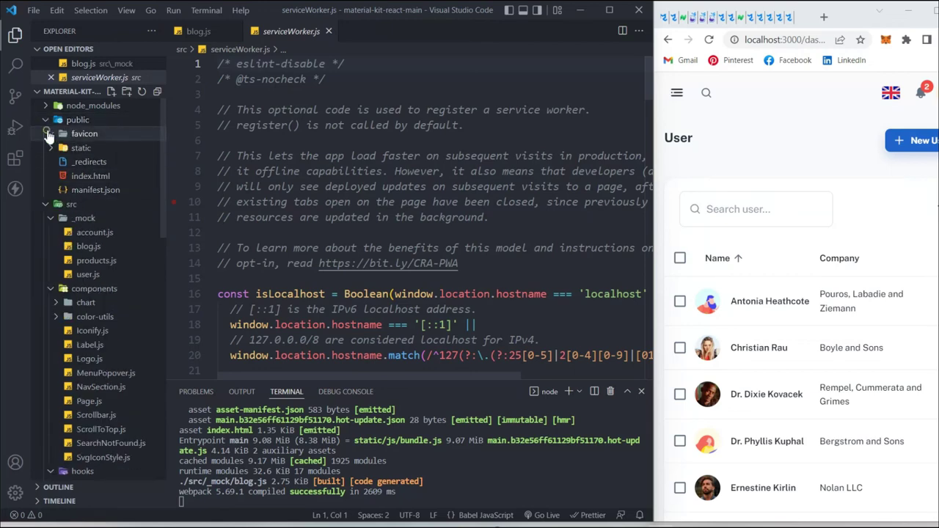
click(53, 134)
click(58, 134)
scroll(105, 320, down, 10)
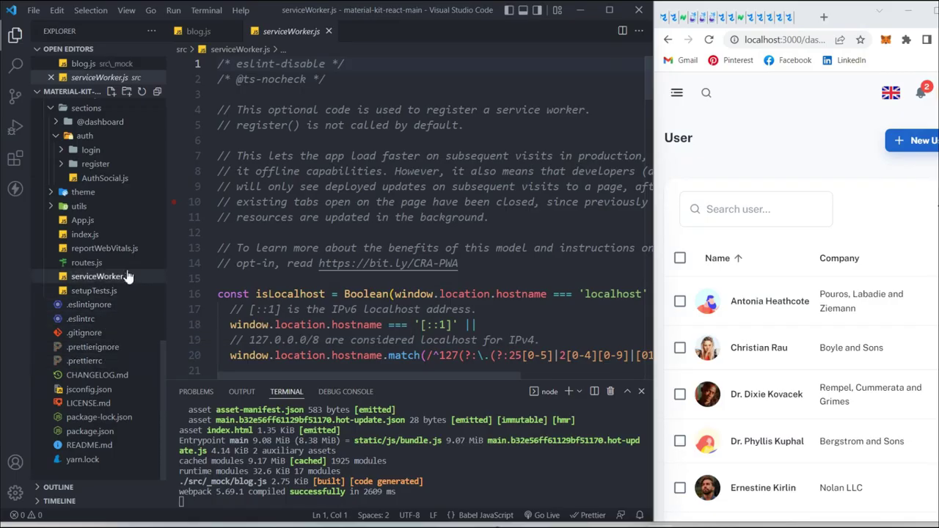
Open .gitignore and read its entries: node_modules, coverage, build, .env variants and logs.
click(82, 332)
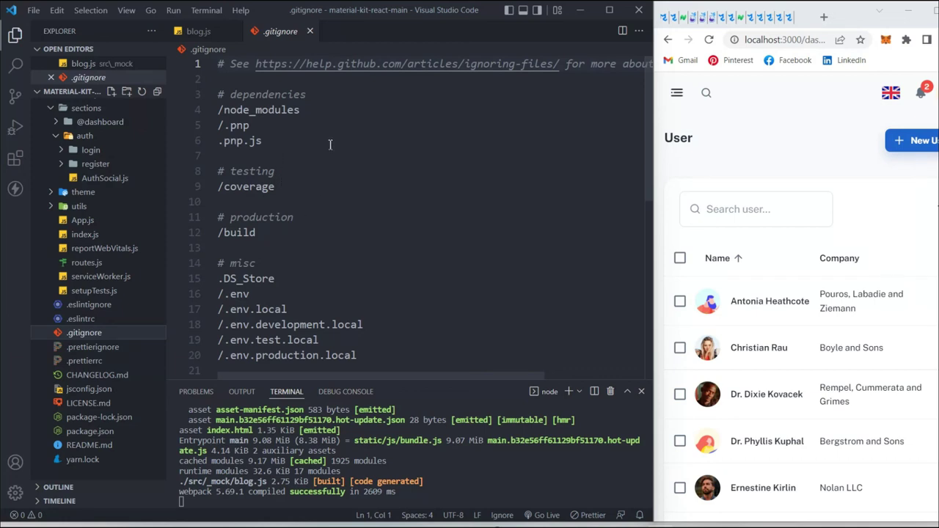
scroll(329, 147, down, 3)
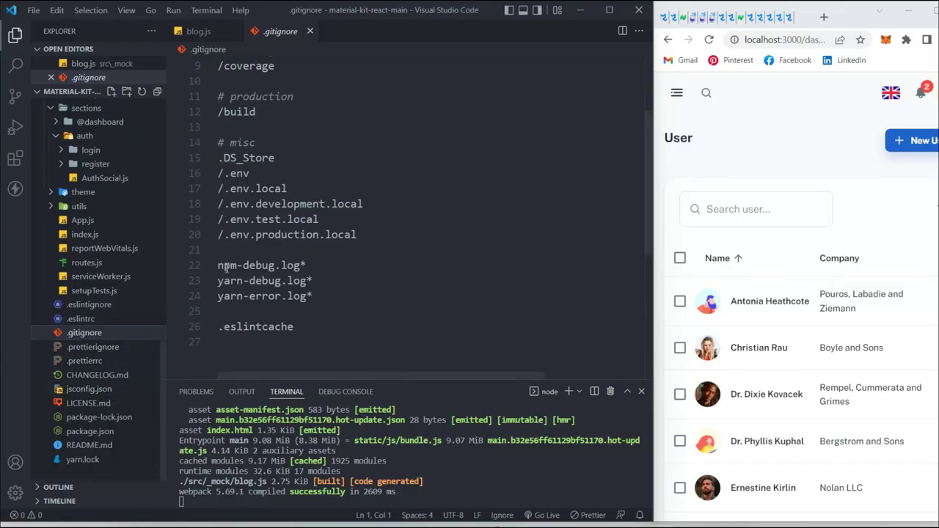